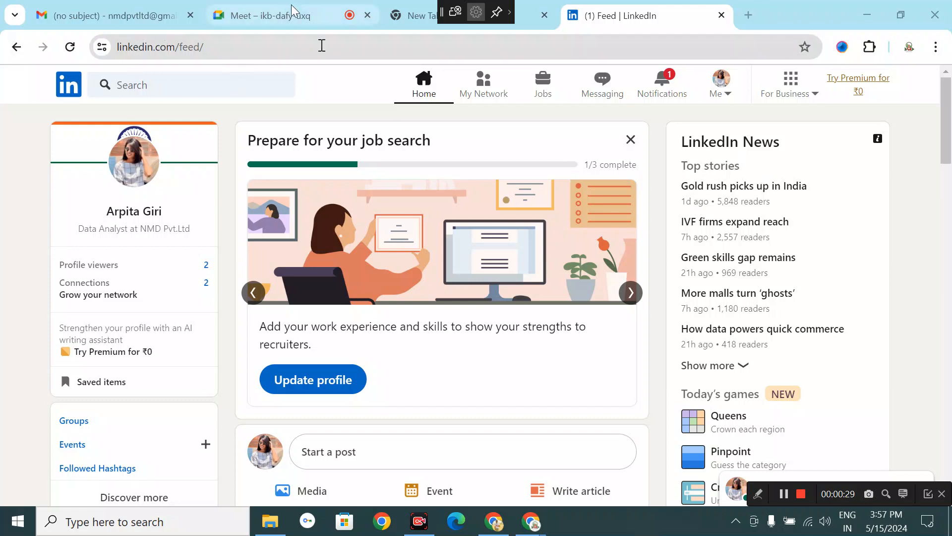
- Look through the home feed and the My Network, Jobs and Notifications pages
{"action": "left_click", "coordinate": [437, 89]}
{"action": "scroll", "coordinate": [339, 313], "scroll_direction": "down", "scroll_amount": 7}
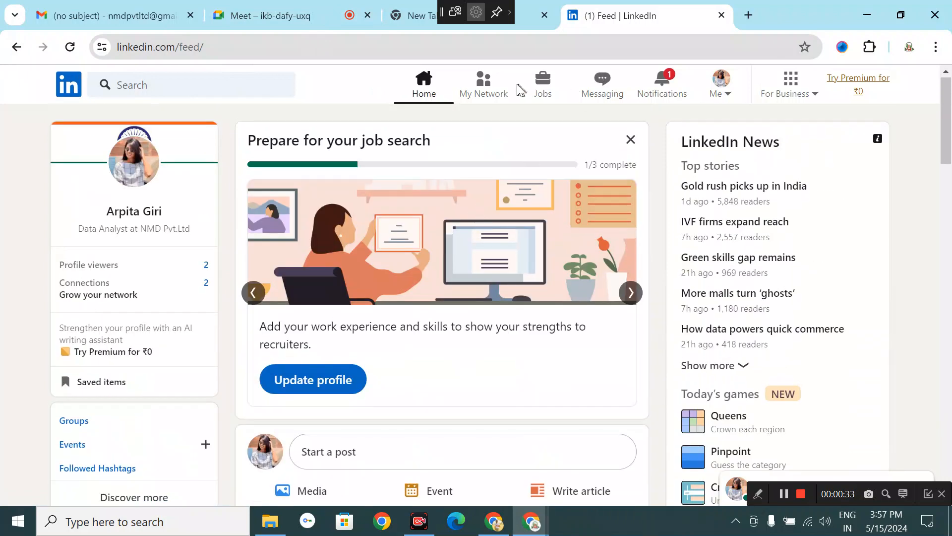
{"action": "left_click", "coordinate": [488, 93]}
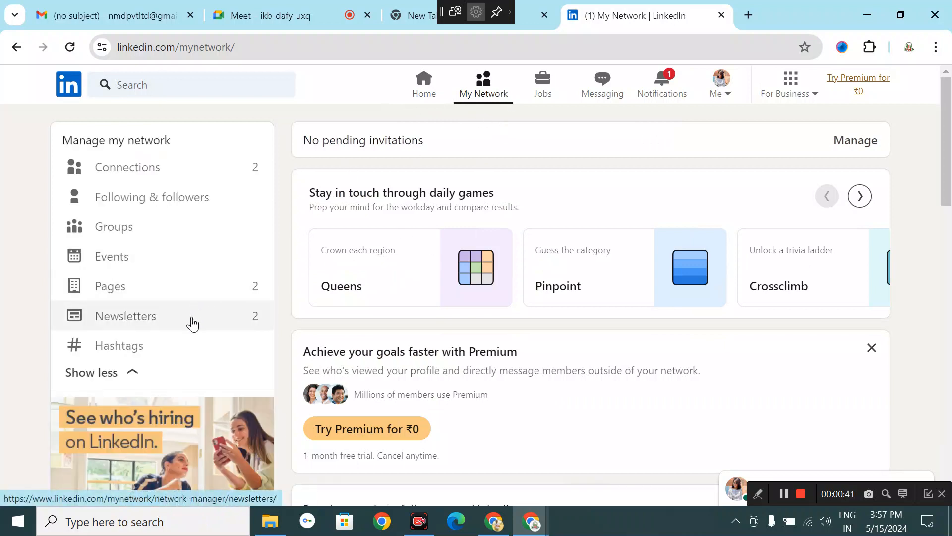
{"action": "left_click", "coordinate": [549, 91]}
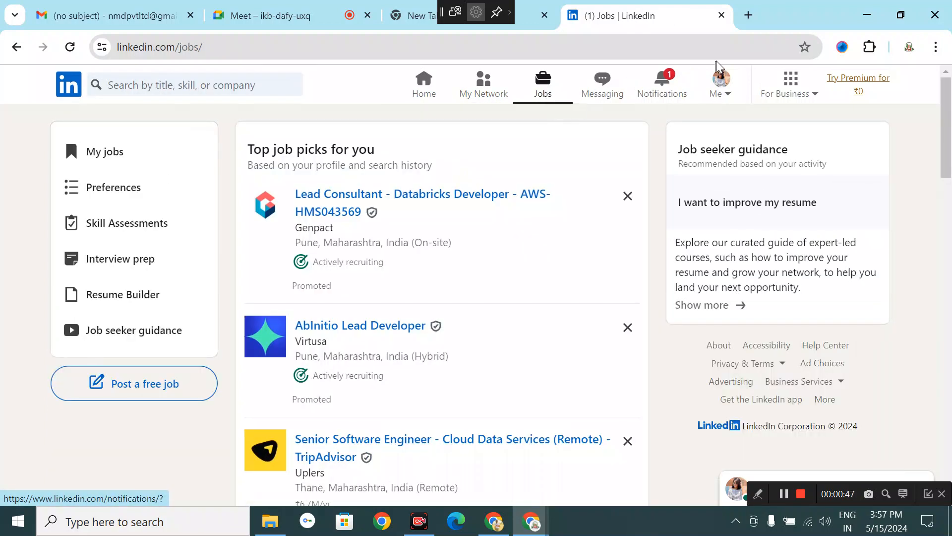
{"action": "left_click", "coordinate": [654, 82]}
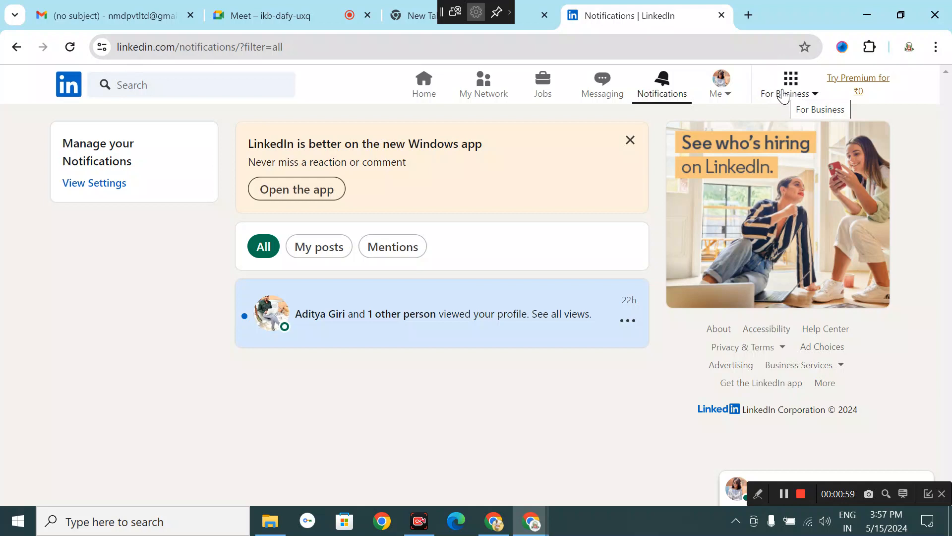
- Start creating a LinkedIn company page from the business options, choosing Company as the page type
{"action": "left_click", "coordinate": [802, 92]}
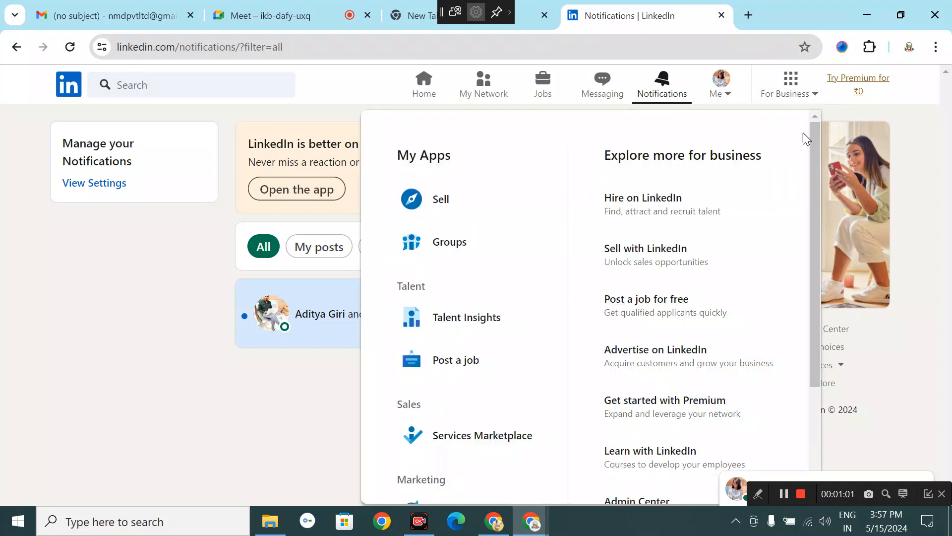
{"action": "scroll", "coordinate": [636, 340], "scroll_direction": "down", "scroll_amount": 3}
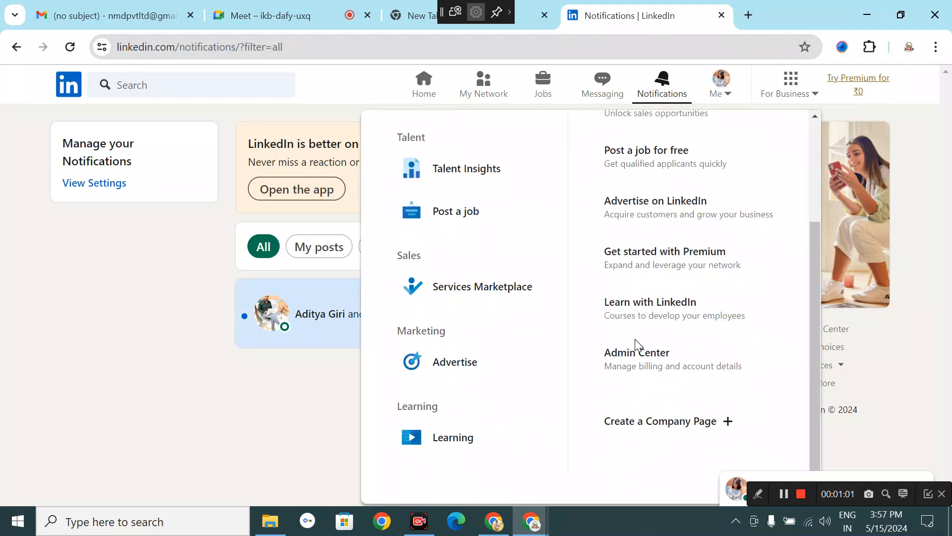
{"action": "left_click", "coordinate": [662, 425]}
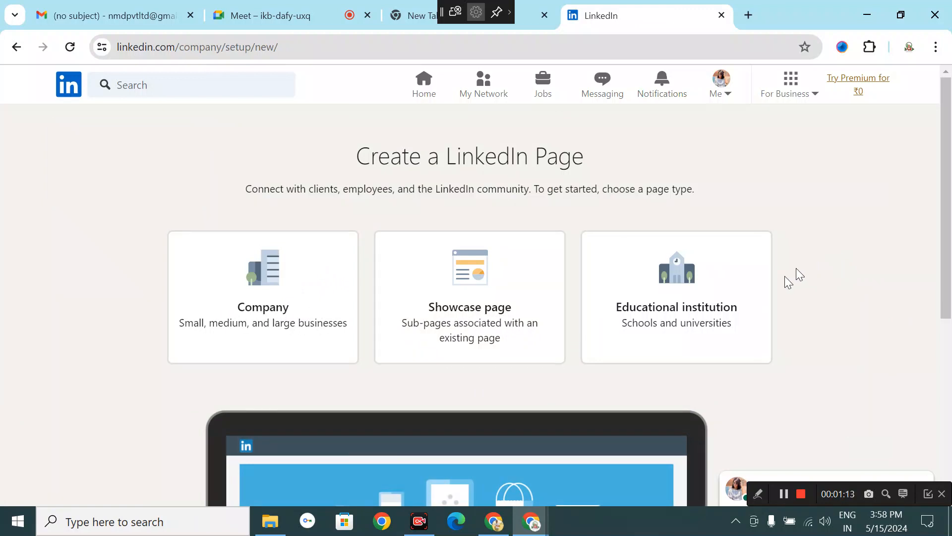
{"action": "left_click", "coordinate": [280, 269]}
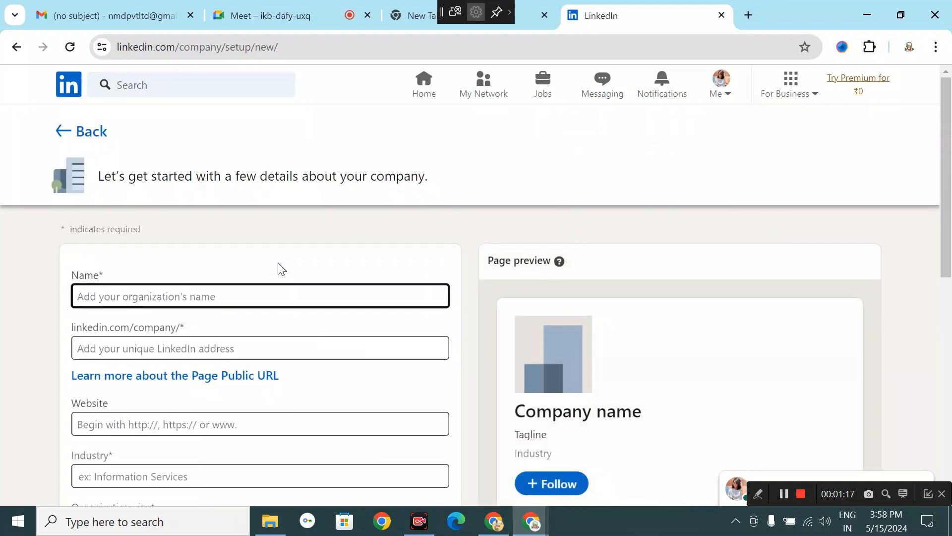
{"action": "type", "text": "A"}
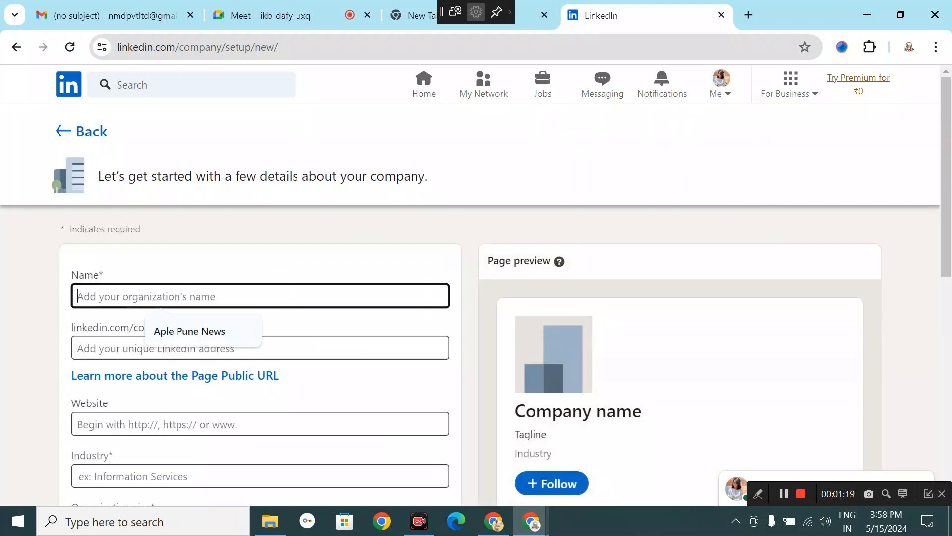
{"action": "type", "text": "p"}
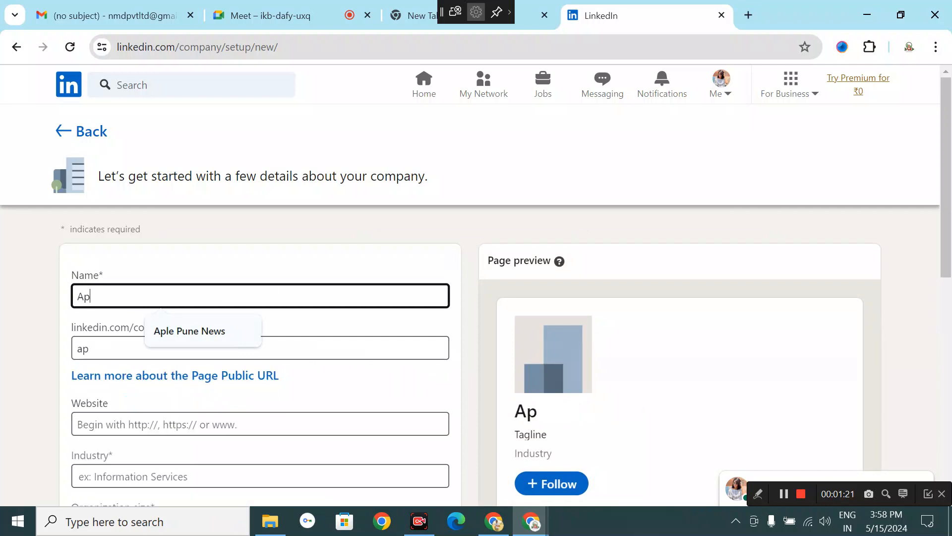
{"action": "type", "text": "le Pune "}
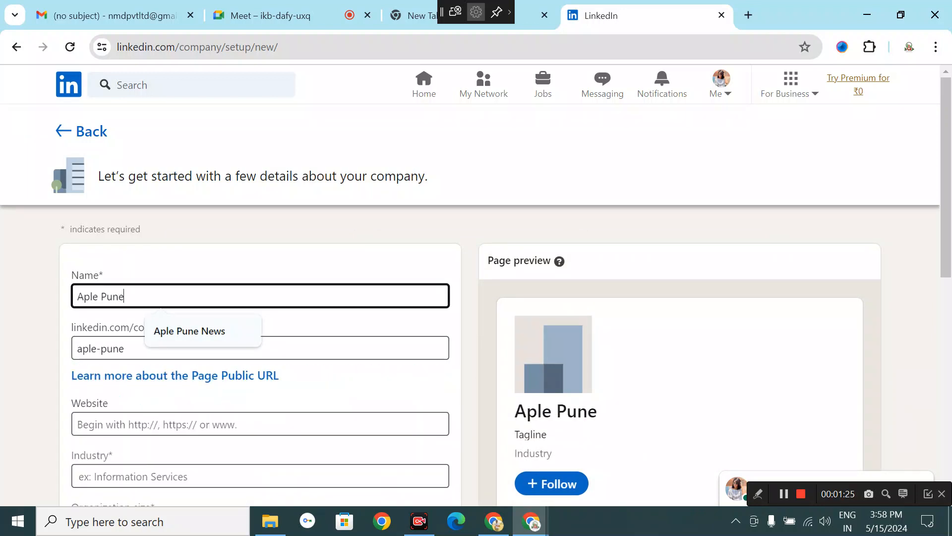
{"action": "type", "text": "News"}
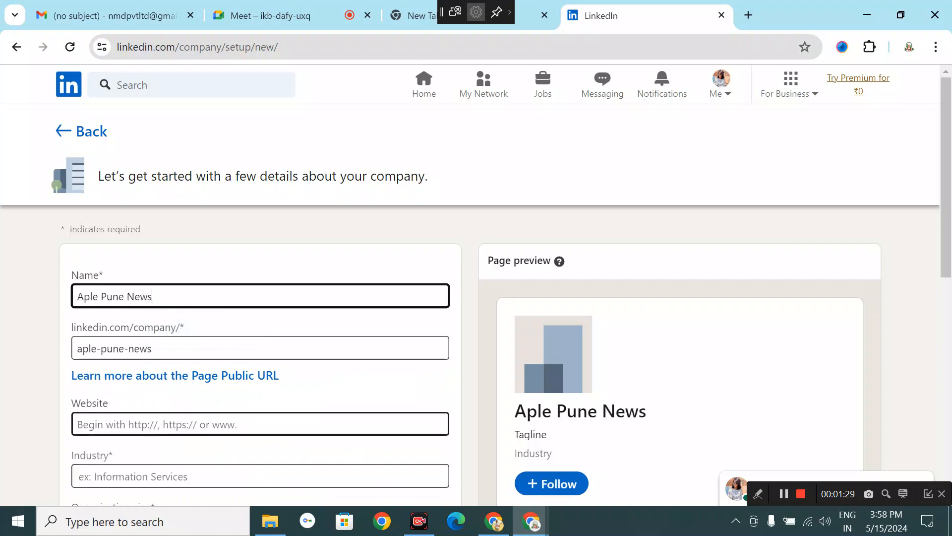
{"action": "left_click", "coordinate": [154, 430]}
{"action": "left_click", "coordinate": [230, 462]}
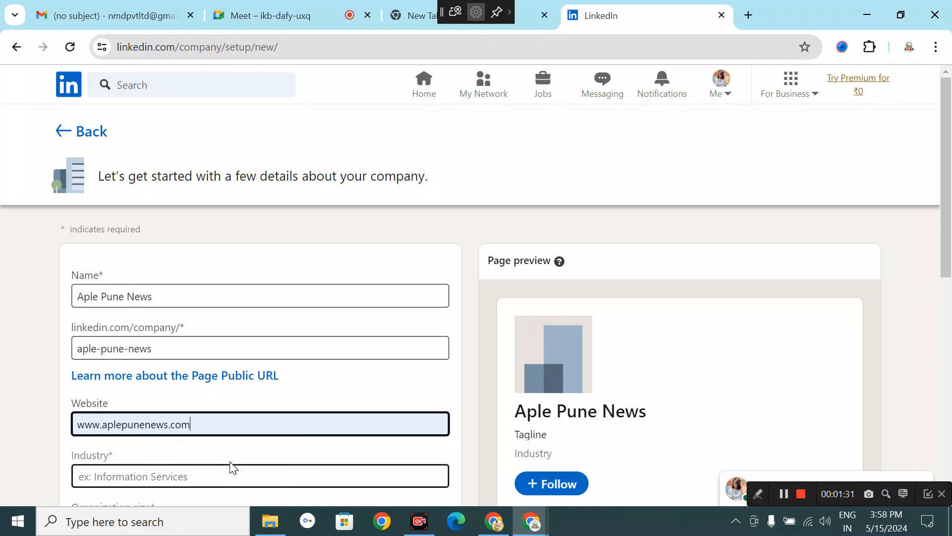
- Set the company's industry to Media and Telecommunications
{"action": "scroll", "coordinate": [185, 319], "scroll_direction": "down", "scroll_amount": 3}
{"action": "left_click", "coordinate": [171, 327]}
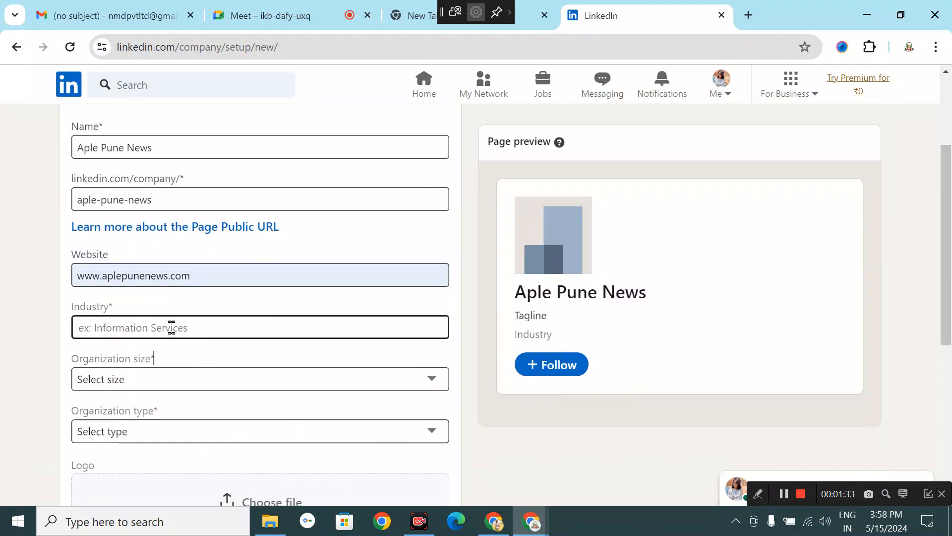
{"action": "left_click", "coordinate": [198, 362]}
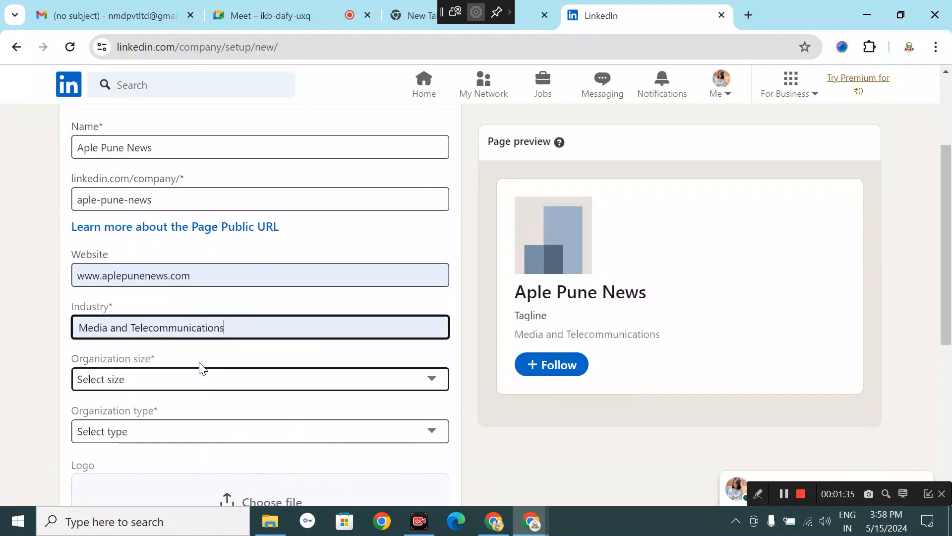
- Set the organization size to 11–50 employees and the organization type to Self-employed
{"action": "left_click", "coordinate": [187, 383]}
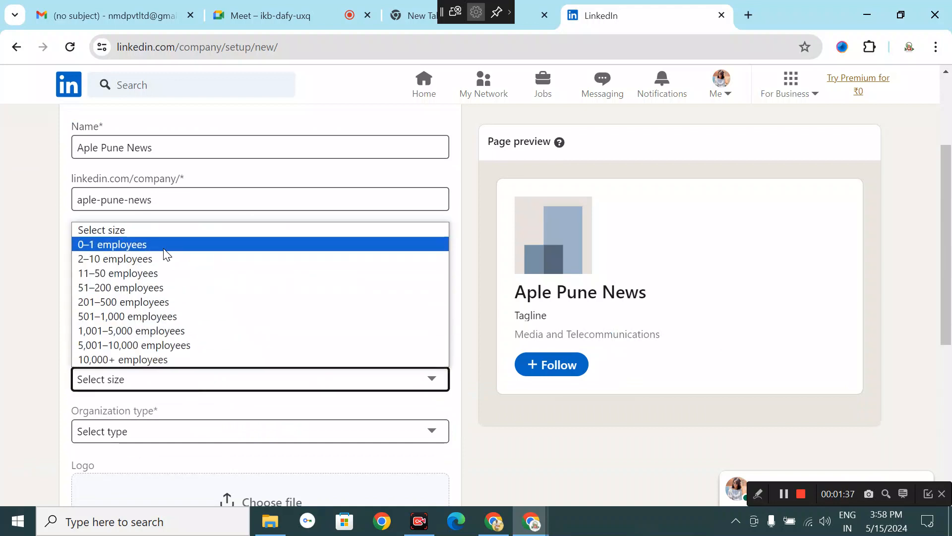
{"action": "left_click", "coordinate": [164, 273]}
{"action": "left_click", "coordinate": [158, 430]}
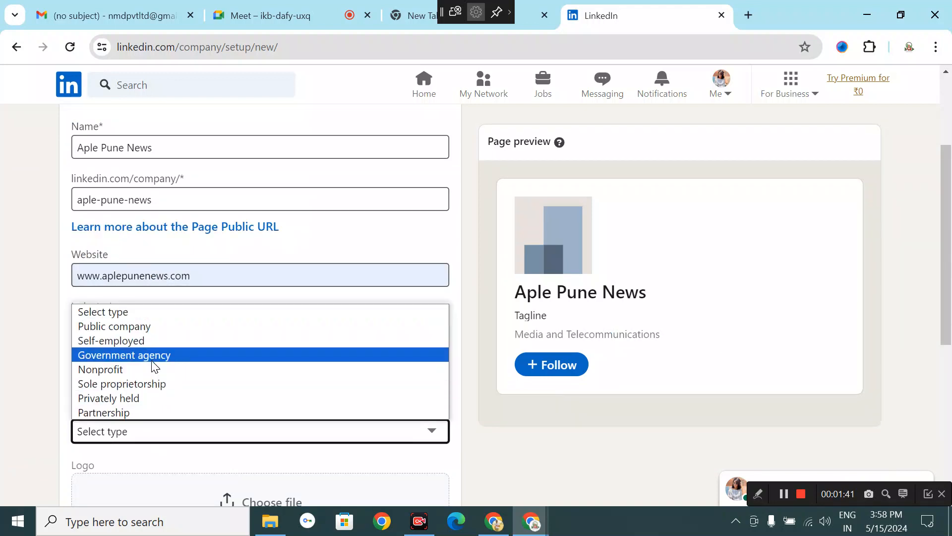
{"action": "left_click", "coordinate": [157, 341]}
{"action": "scroll", "coordinate": [196, 480], "scroll_direction": "down", "scroll_amount": 3}
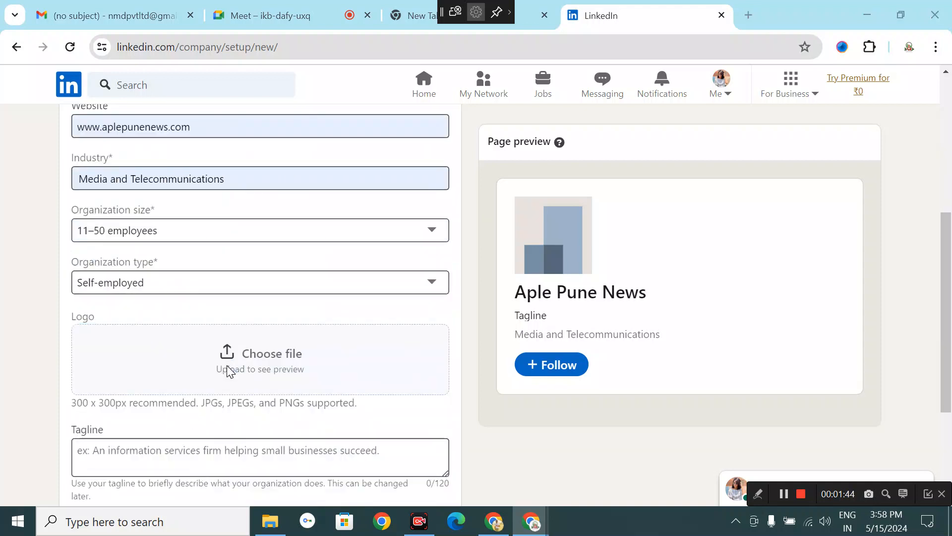
{"action": "left_click", "coordinate": [228, 372]}
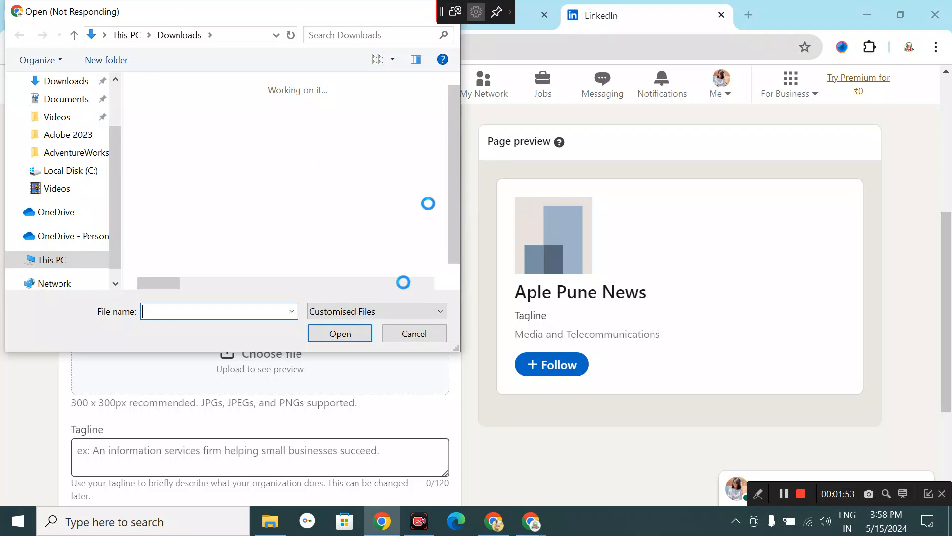
{"action": "left_click", "coordinate": [424, 337]}
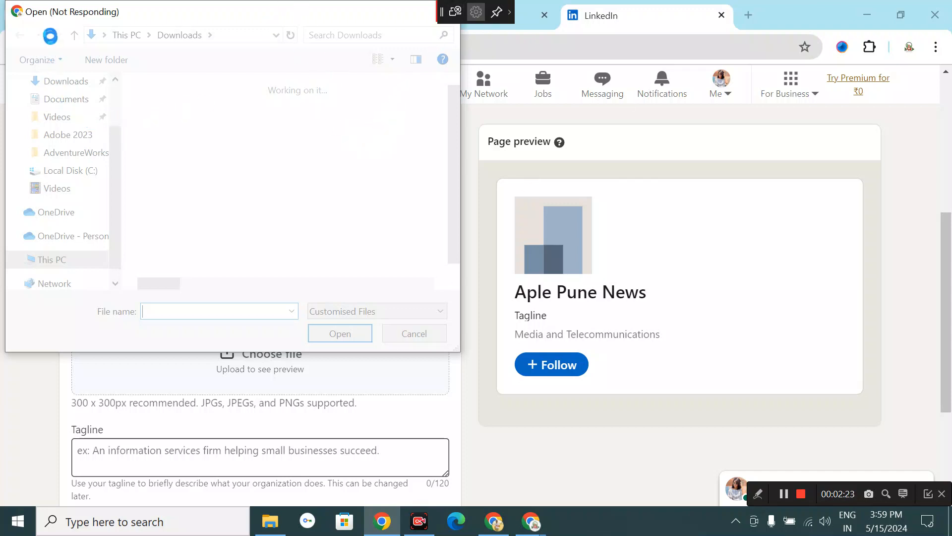
{"action": "left_click_drag", "start_coordinate": [55, 17], "coordinate": [104, 345]}
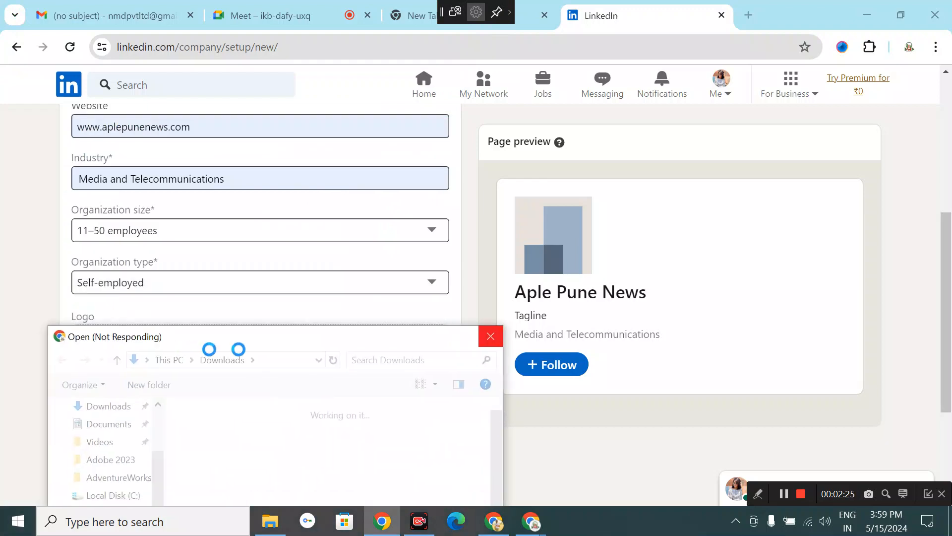
{"action": "left_click", "coordinate": [495, 338]}
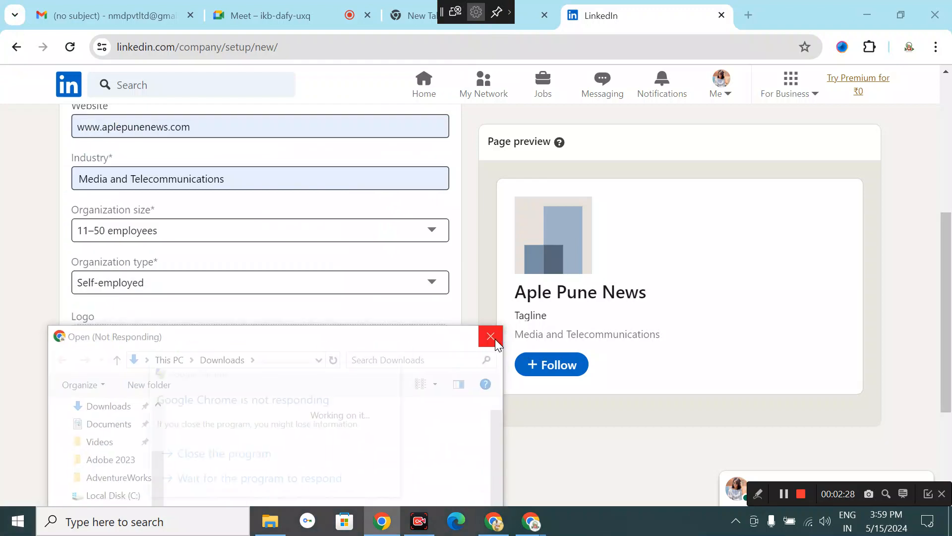
{"action": "left_click", "coordinate": [192, 453]}
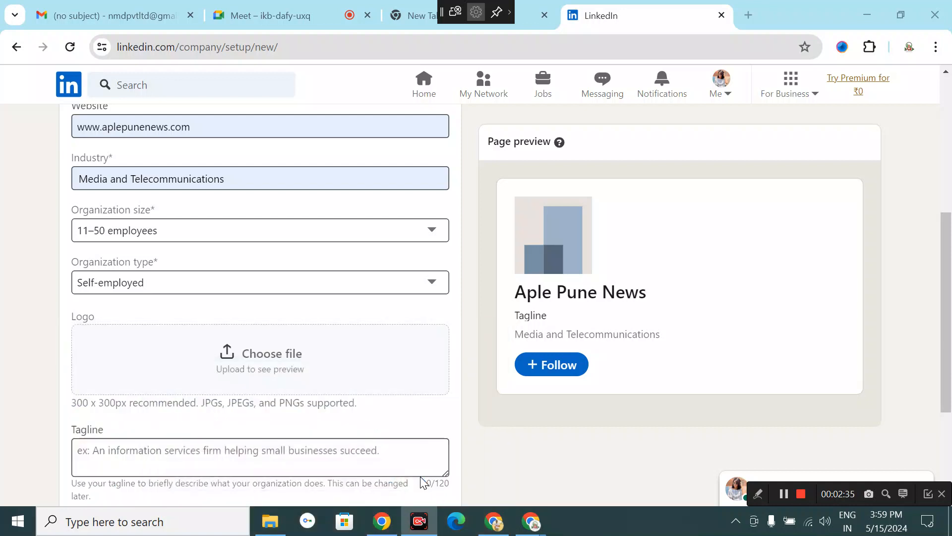
- Enter "Local Nesw Channel" as the company page's tagline
{"action": "scroll", "coordinate": [248, 352], "scroll_direction": "down", "scroll_amount": 3}
{"action": "left_click", "coordinate": [133, 298]}
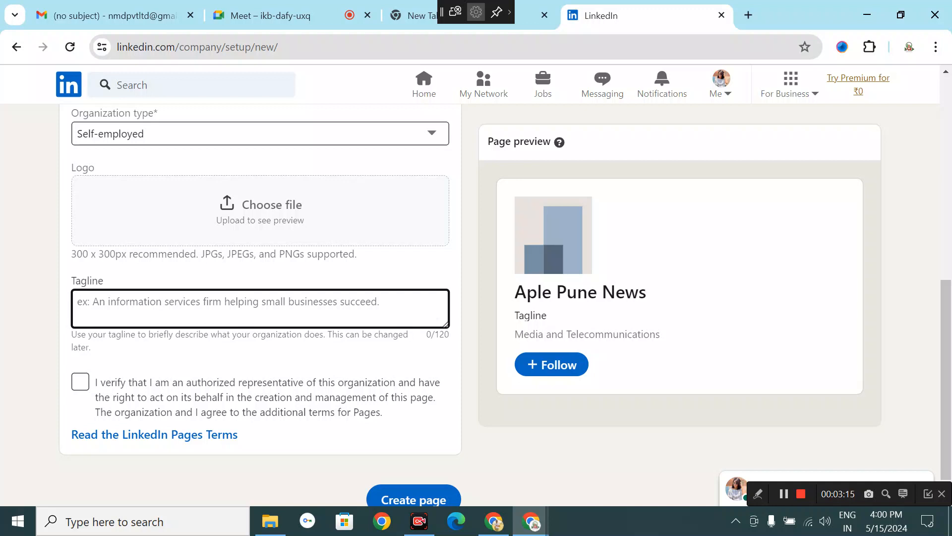
{"action": "type", "text": "Local"}
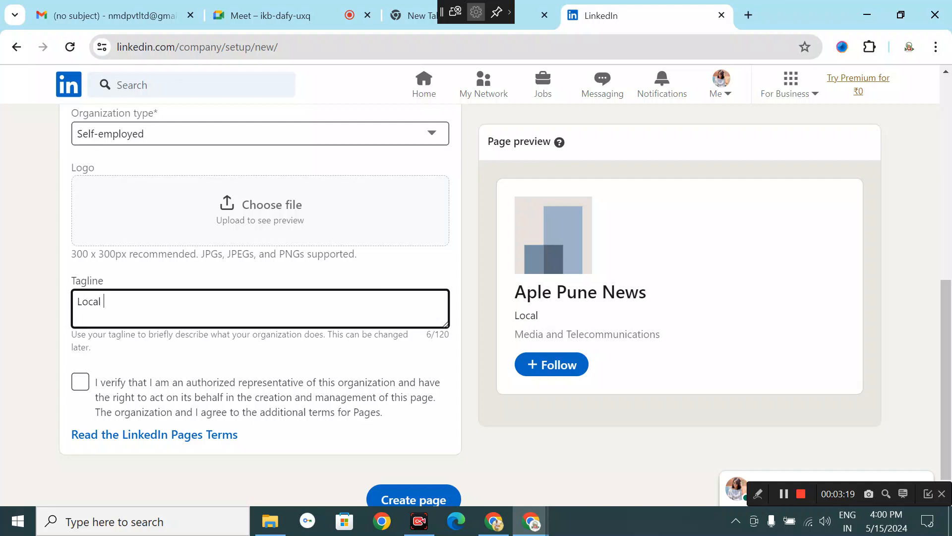
{"action": "type", "text": " Nesw"}
{"action": "type", "text": "Cha"}
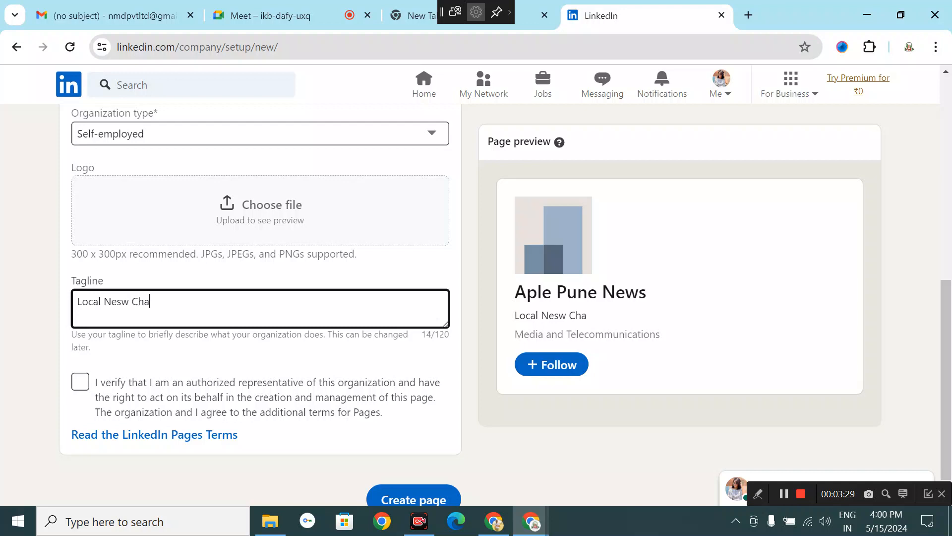
{"action": "type", "text": "nnel"}
- Confirm being an authorized representative of the organization and submit the page for creation
{"action": "scroll", "coordinate": [115, 356], "scroll_direction": "down", "scroll_amount": 1}
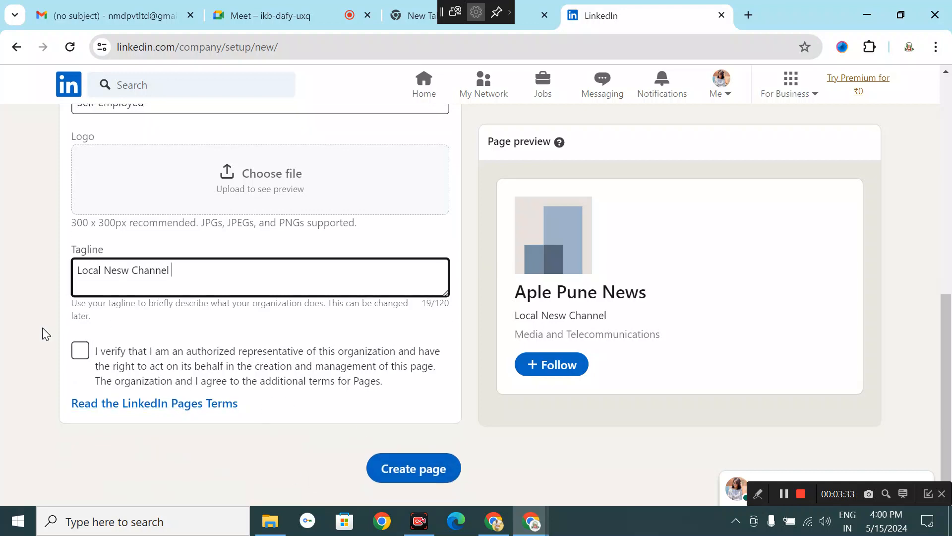
{"action": "left_click", "coordinate": [81, 352]}
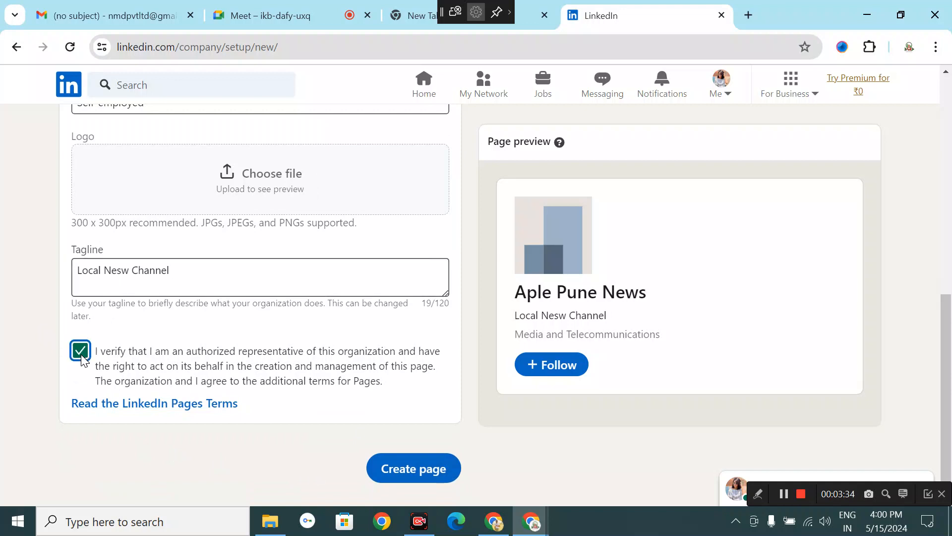
{"action": "left_click", "coordinate": [438, 469]}
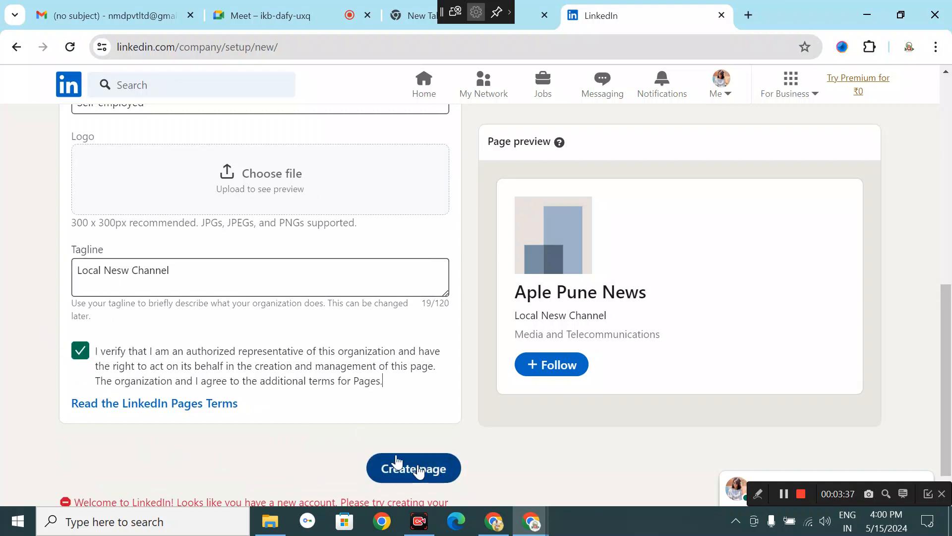
- Try creating the page again, first as it is and once more with the authorized-representative confirmation cleared
{"action": "scroll", "coordinate": [396, 464], "scroll_direction": "down", "scroll_amount": 1}
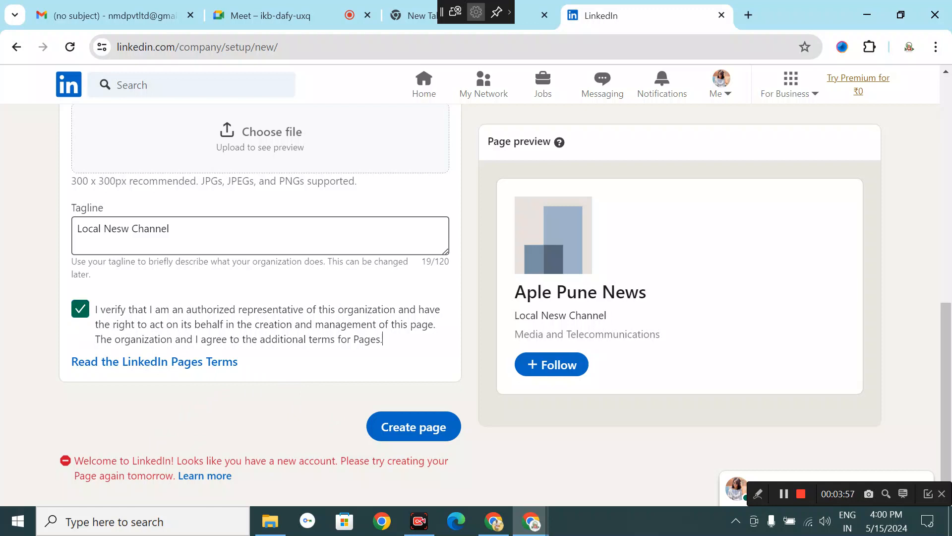
{"action": "left_click", "coordinate": [408, 428]}
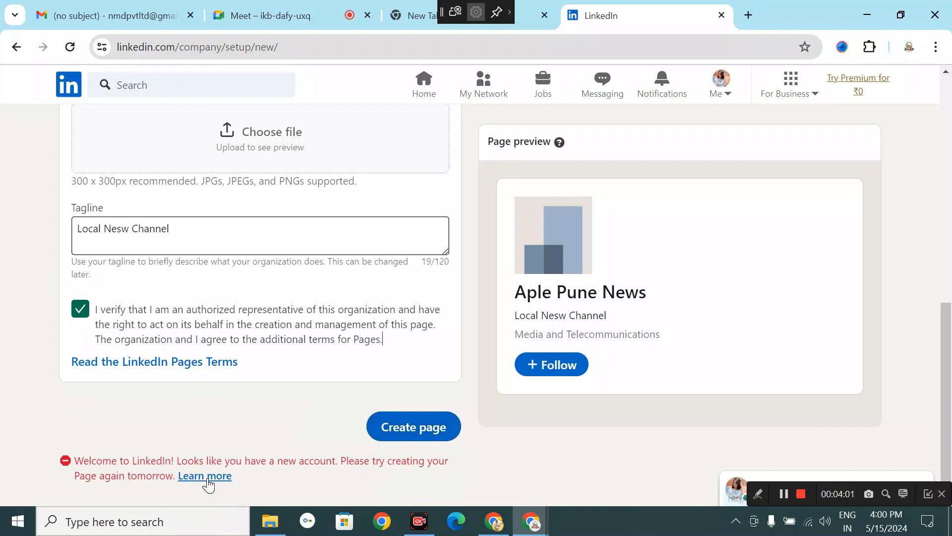
{"action": "left_click", "coordinate": [80, 308]}
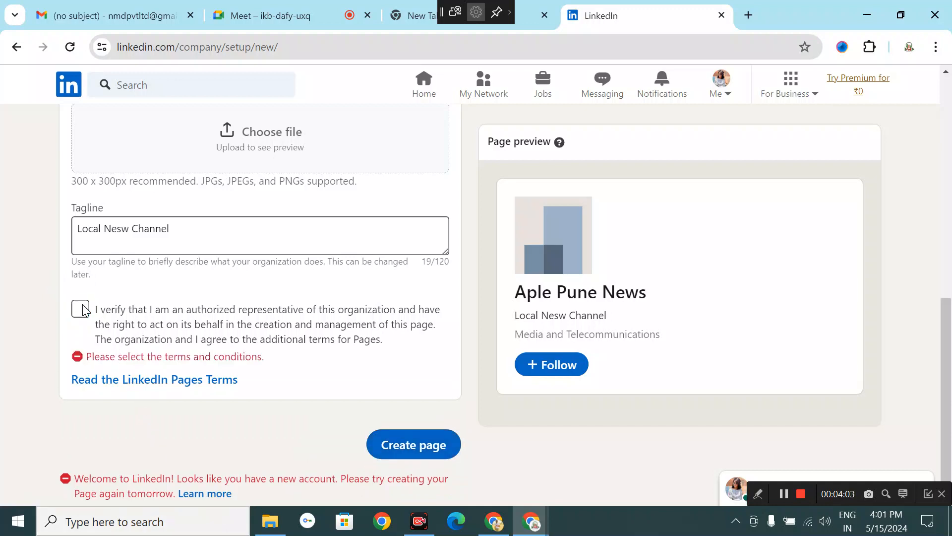
{"action": "left_click", "coordinate": [400, 439]}
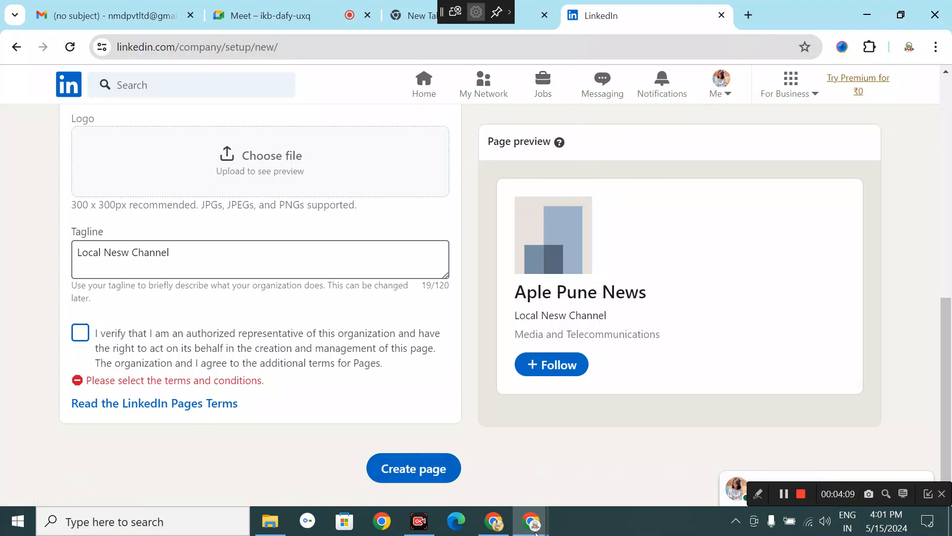
- Switch to the NMD Chrome profile labelled with its owner's full name and open the LinkedIn home feed there
{"action": "mouse_move", "coordinate": [533, 525]}
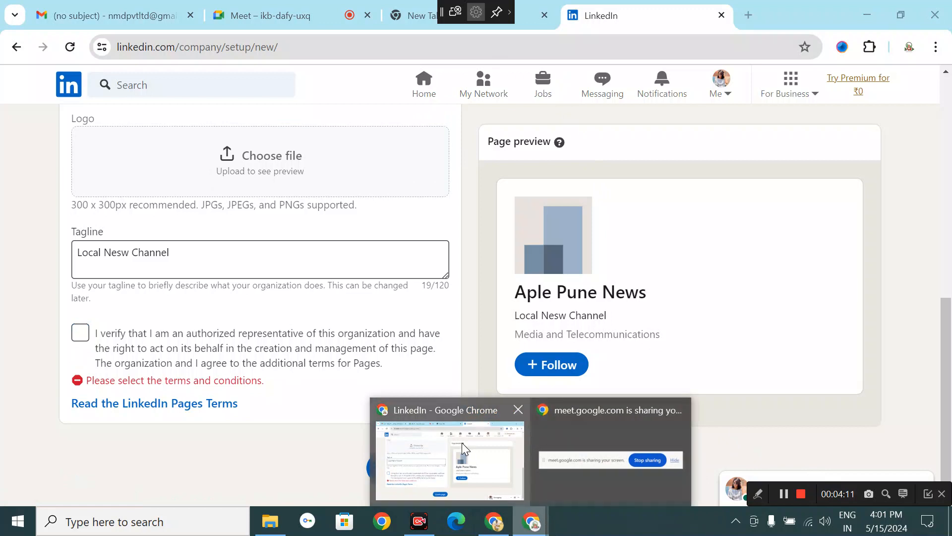
{"action": "left_click", "coordinate": [907, 51]}
{"action": "scroll", "coordinate": [824, 323], "scroll_direction": "down", "scroll_amount": 3}
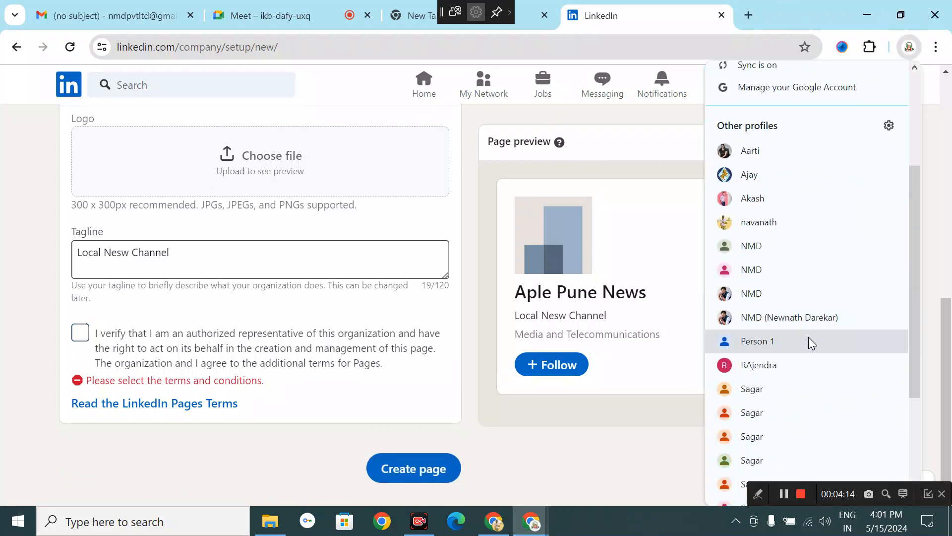
{"action": "left_click", "coordinate": [773, 310]}
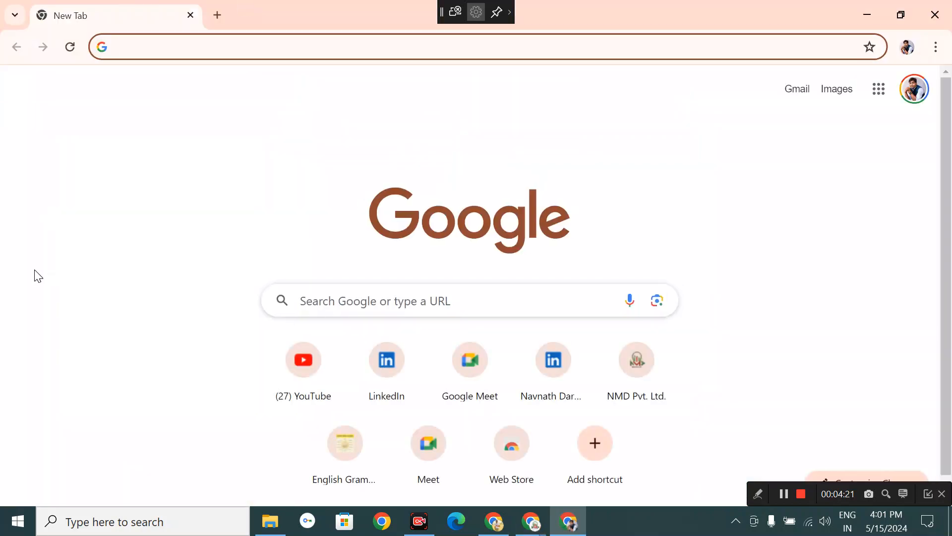
{"action": "left_click", "coordinate": [348, 292]}
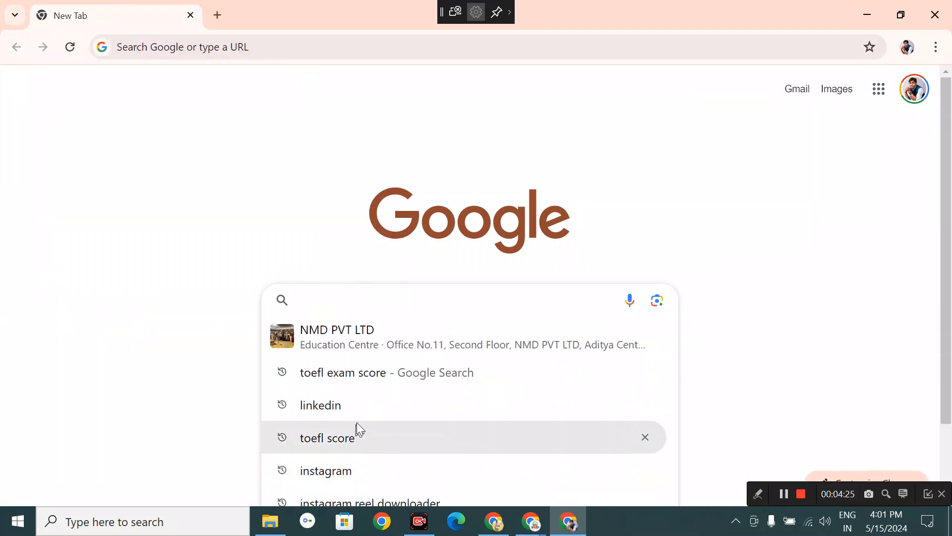
{"action": "left_click", "coordinate": [366, 395]}
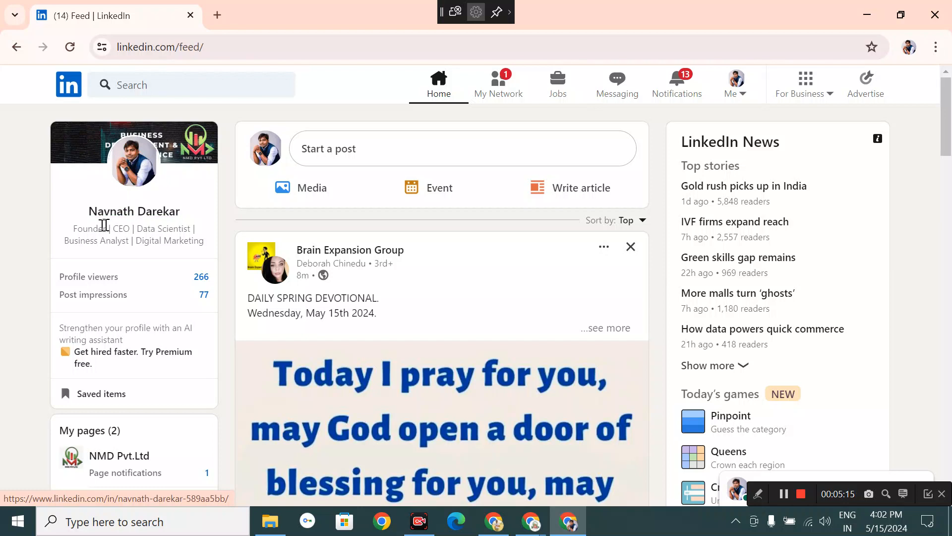
- Examine the LinkedIn home page: the profile headline, managed pages, groups, followed hashtags and the posts in the feed
{"action": "left_click_drag", "start_coordinate": [78, 229], "coordinate": [208, 254]}
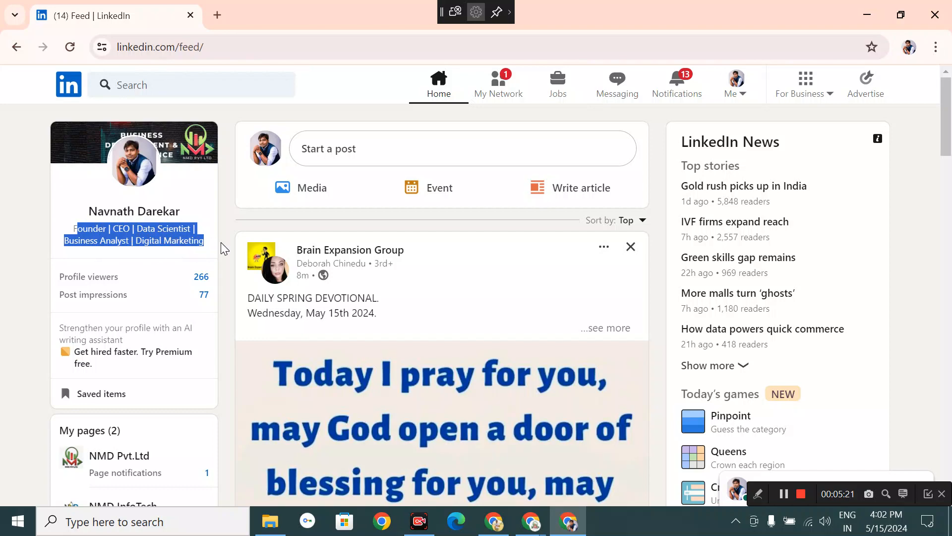
{"action": "scroll", "coordinate": [135, 280], "scroll_direction": "down", "scroll_amount": 2}
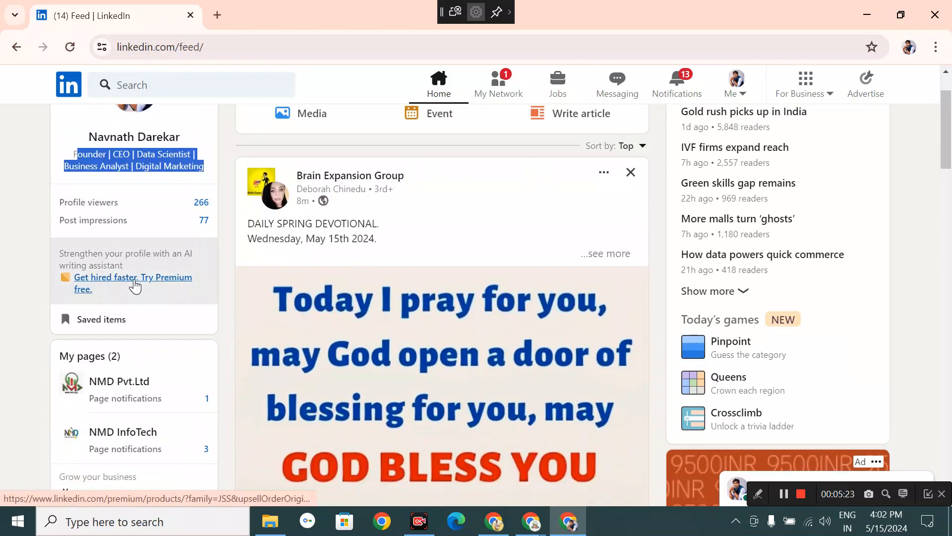
{"action": "scroll", "coordinate": [135, 286], "scroll_direction": "down", "scroll_amount": 4}
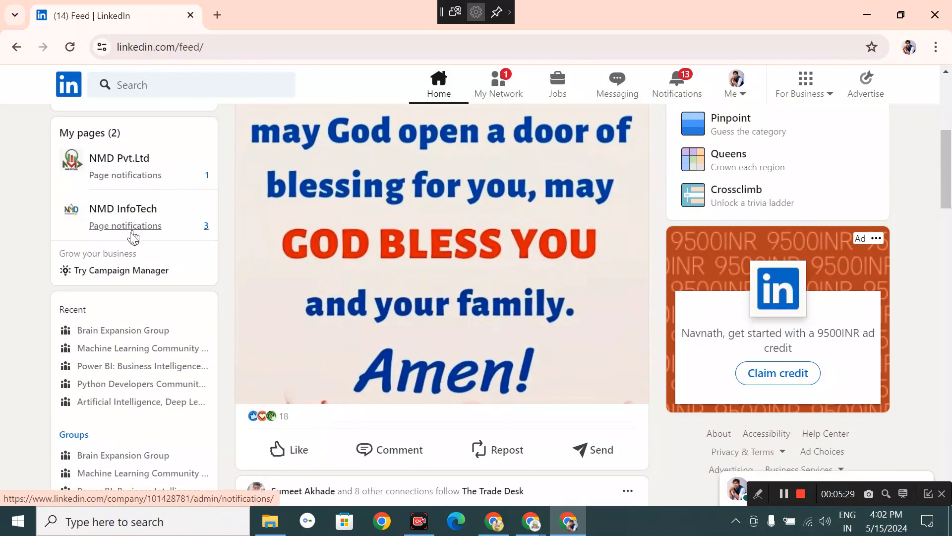
{"action": "scroll", "coordinate": [118, 271], "scroll_direction": "down", "scroll_amount": 4}
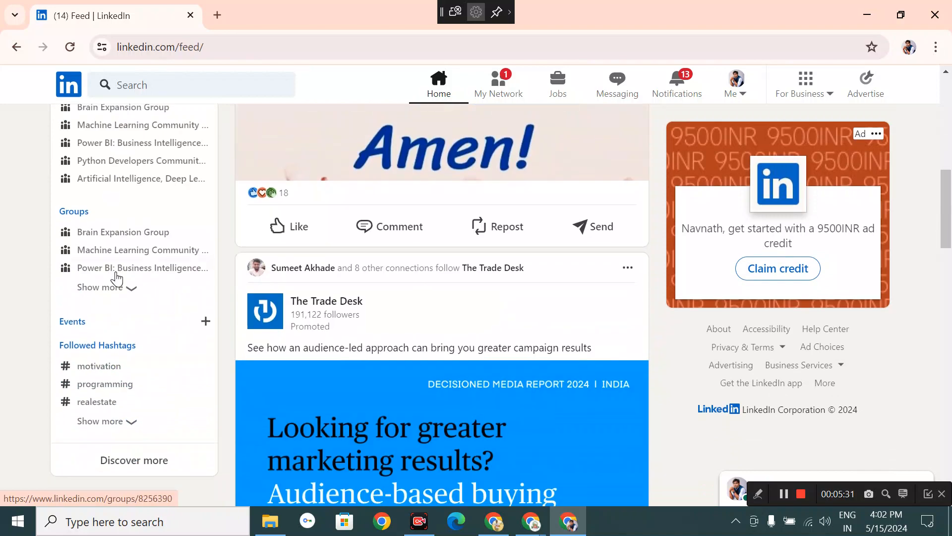
{"action": "scroll", "coordinate": [139, 234], "scroll_direction": "down", "scroll_amount": 3}
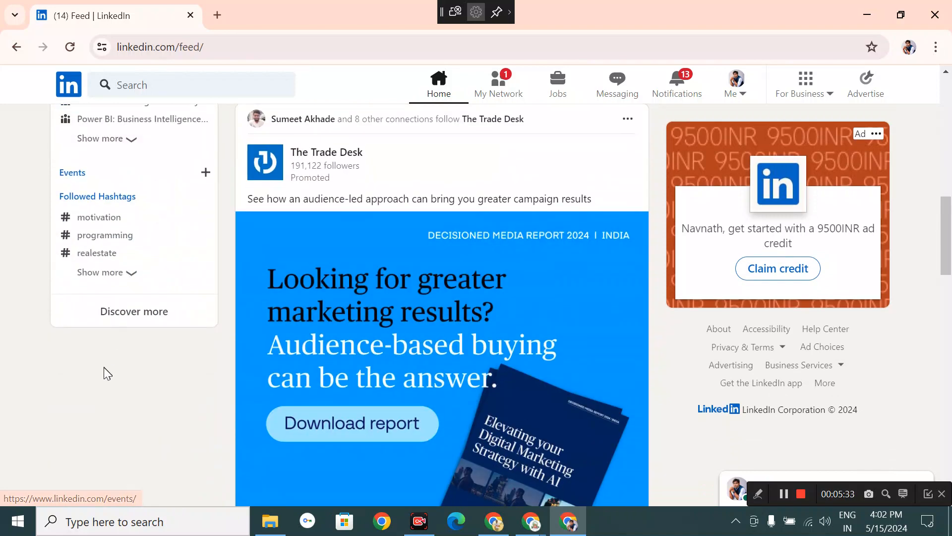
{"action": "scroll", "coordinate": [142, 202], "scroll_direction": "up", "scroll_amount": 10}
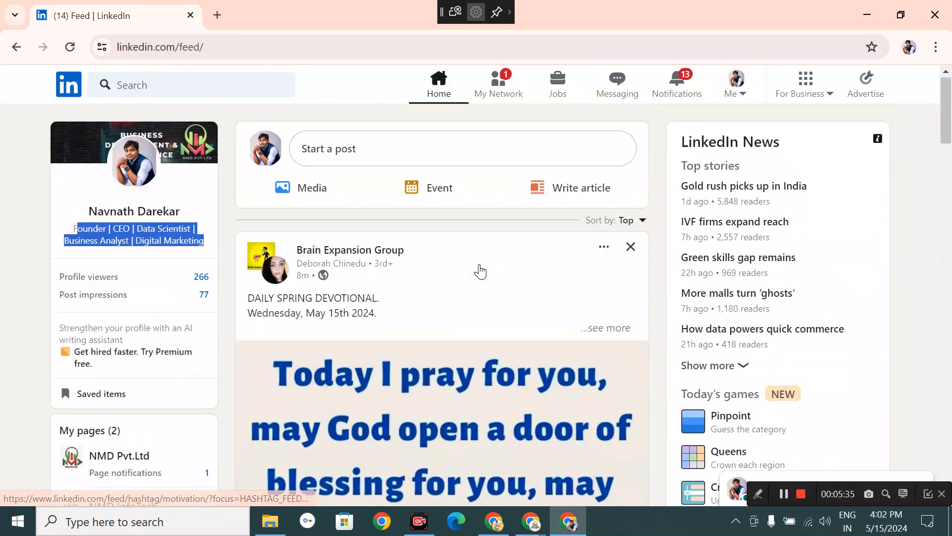
{"action": "scroll", "coordinate": [505, 211], "scroll_direction": "down", "scroll_amount": 20}
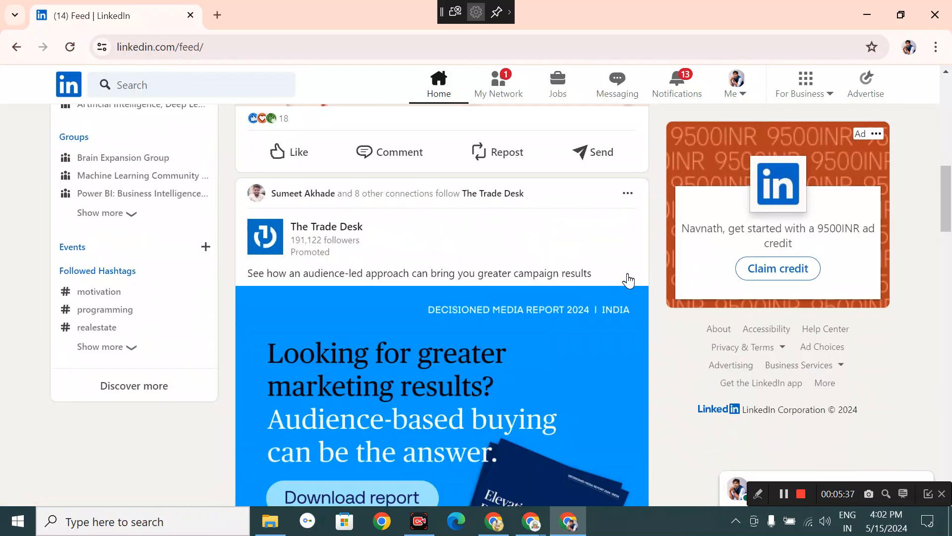
{"action": "scroll", "coordinate": [480, 268], "scroll_direction": "down", "scroll_amount": 3}
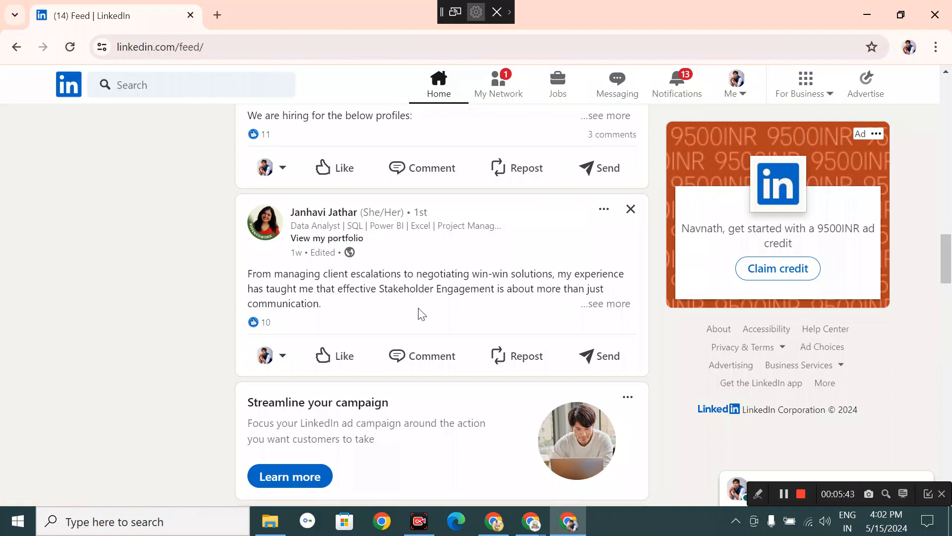
{"action": "scroll", "coordinate": [421, 313], "scroll_direction": "down", "scroll_amount": 12}
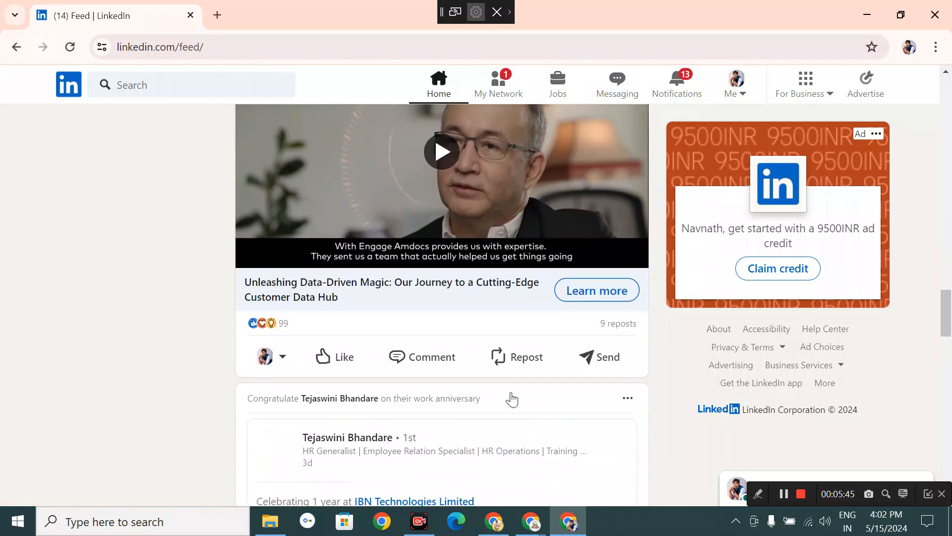
{"action": "scroll", "coordinate": [512, 400], "scroll_direction": "up", "scroll_amount": 20}
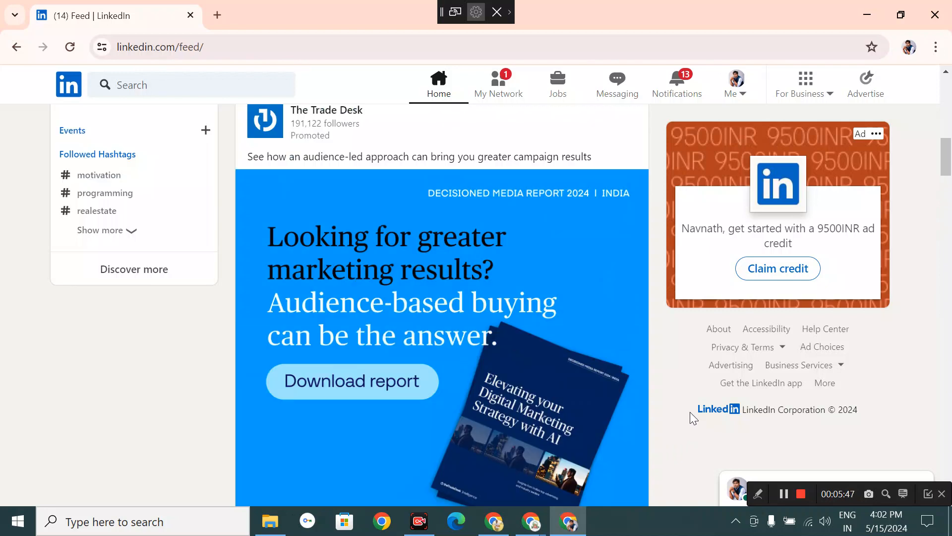
{"action": "scroll", "coordinate": [693, 419], "scroll_direction": "up", "scroll_amount": 2}
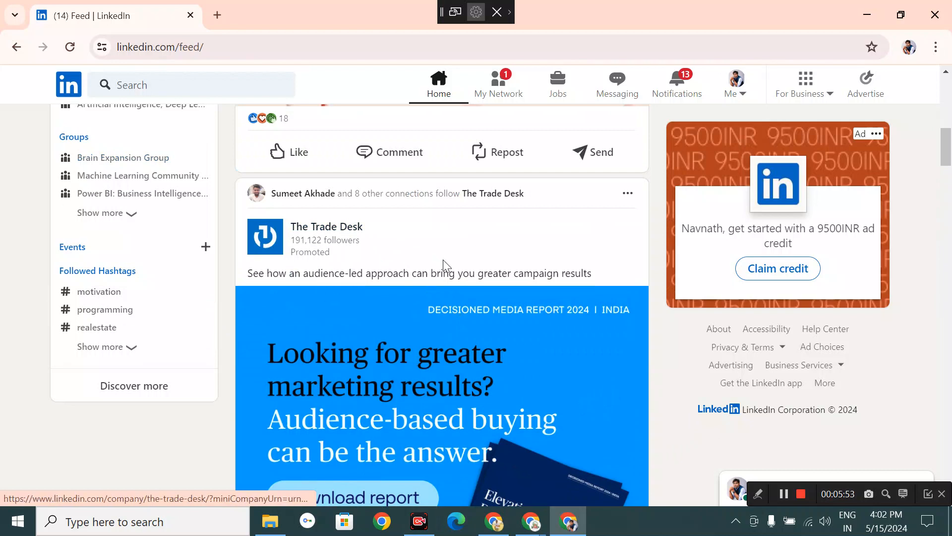
- Connect the computer's screen wirelessly to the TV
{"action": "key", "text": "super+k"}
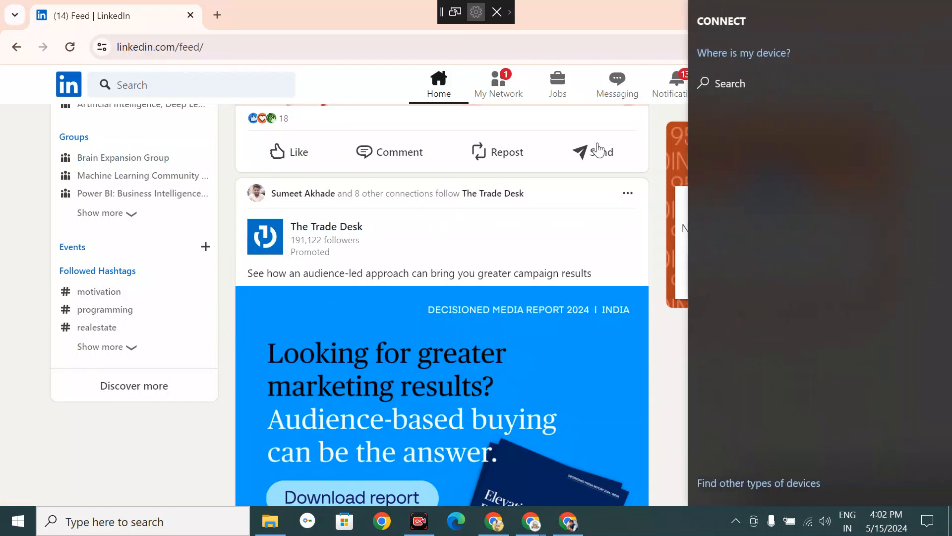
{"action": "left_click", "coordinate": [715, 98]}
{"action": "left_click", "coordinate": [763, 154]}
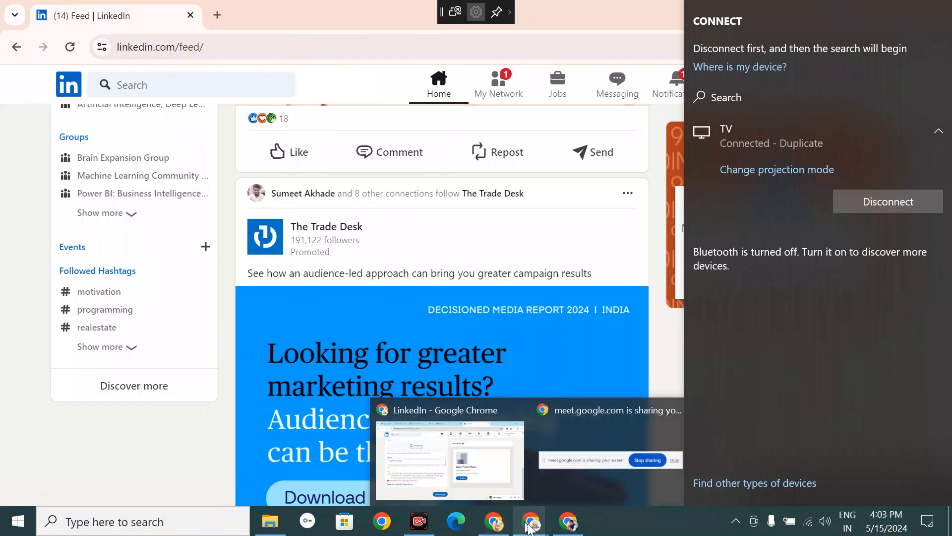
- Return to the browser window with the company page form and check the ongoing Google Meet call
{"action": "left_click", "coordinate": [531, 521]}
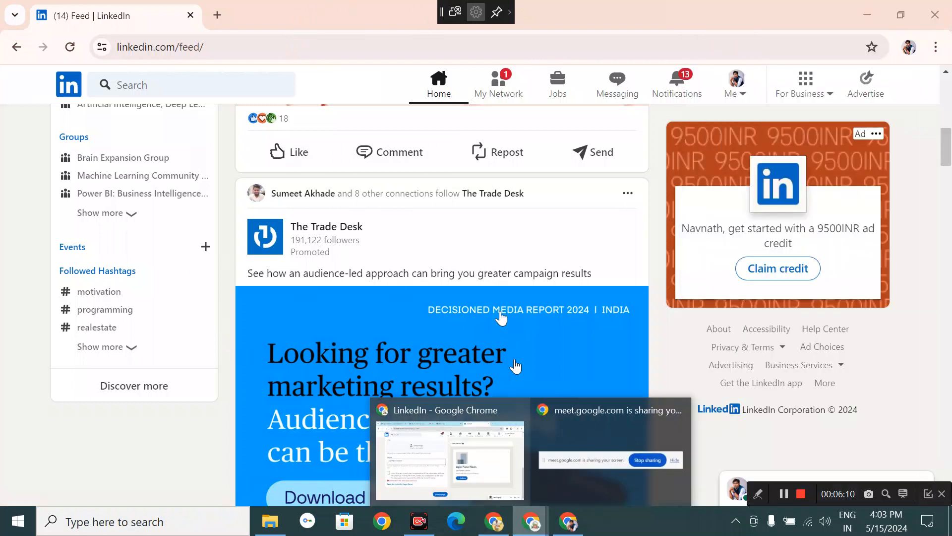
{"action": "left_click", "coordinate": [534, 523]}
{"action": "left_click", "coordinate": [535, 522]}
{"action": "left_click", "coordinate": [472, 461]}
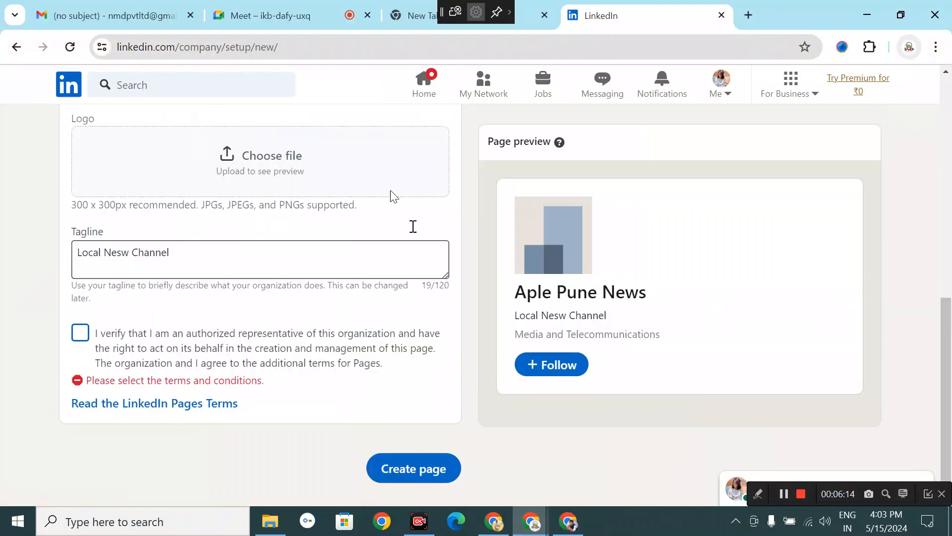
{"action": "left_click", "coordinate": [309, 14]}
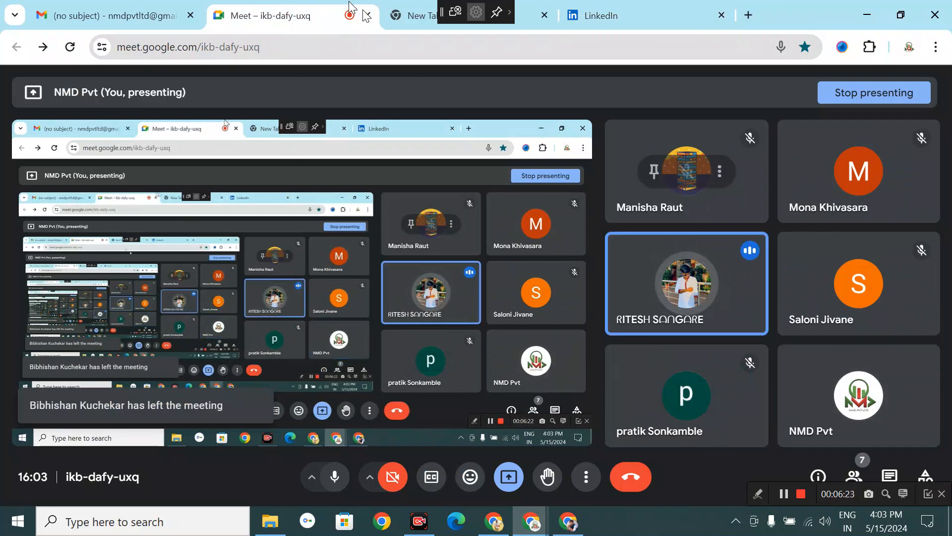
{"action": "mouse_move", "coordinate": [409, 17]}
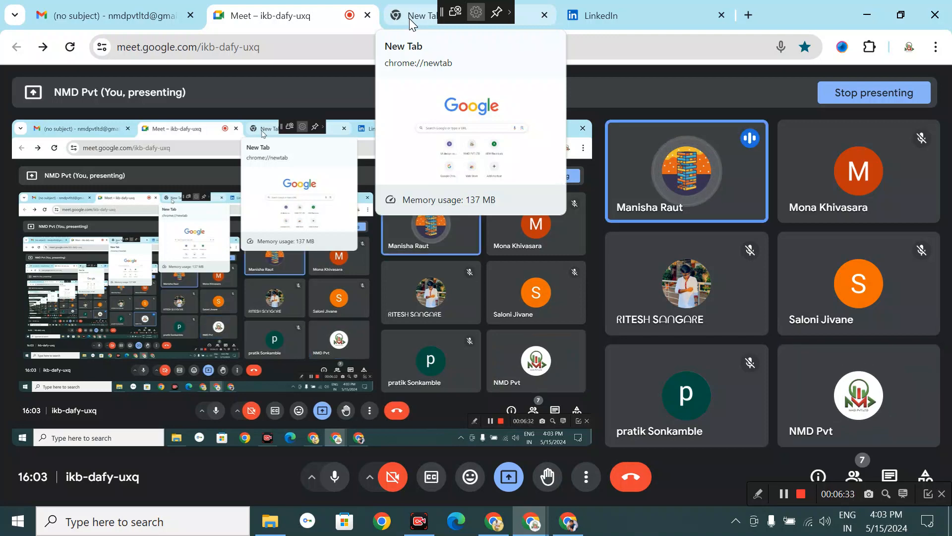
{"action": "left_click", "coordinate": [409, 19]}
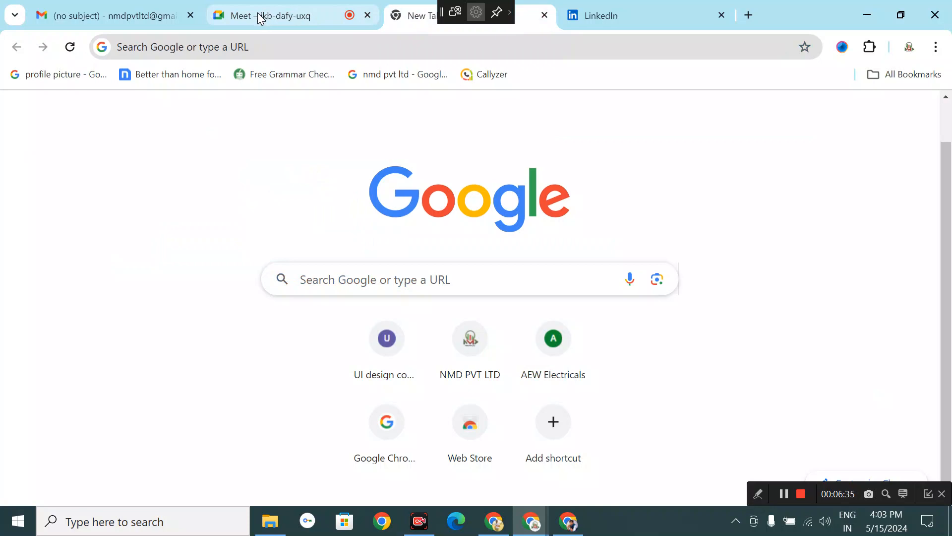
{"action": "mouse_move", "coordinate": [260, 19]}
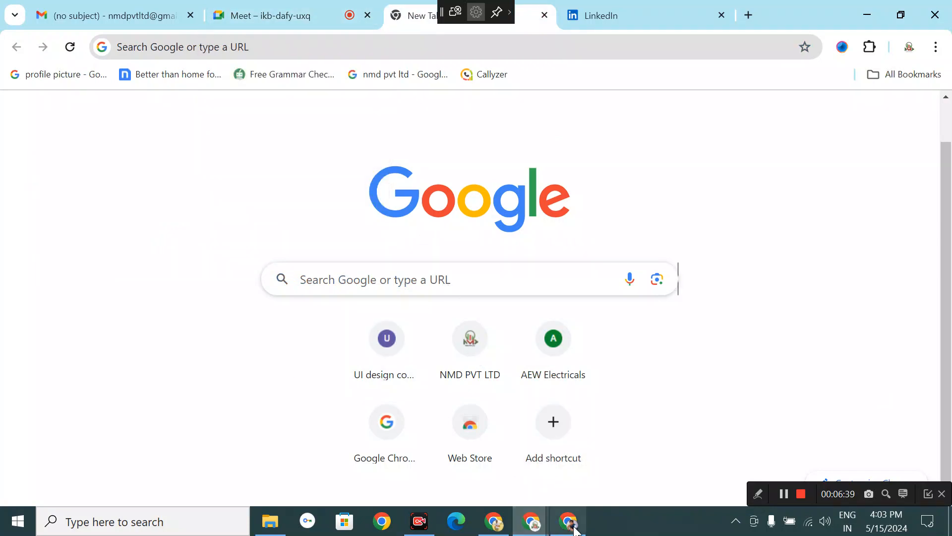
- Go back to the LinkedIn feed window and expand the research company's hiring post to read its full text
{"action": "mouse_move", "coordinate": [571, 526]}
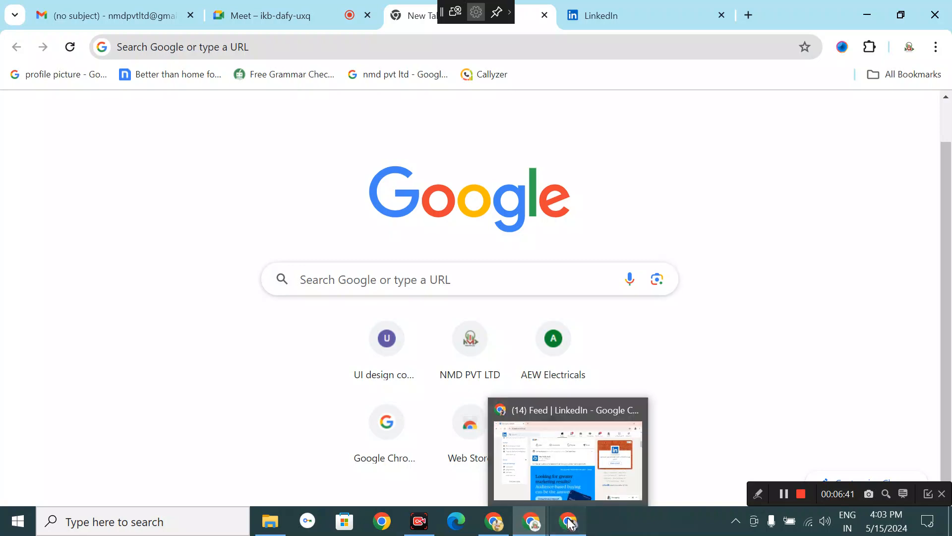
{"action": "left_click", "coordinate": [516, 434]}
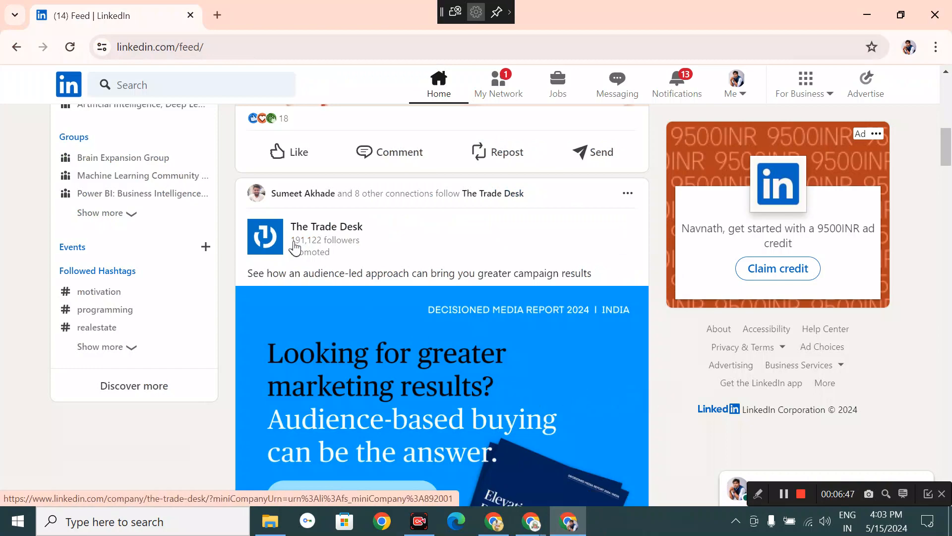
{"action": "scroll", "coordinate": [425, 431], "scroll_direction": "down", "scroll_amount": 3}
{"action": "scroll", "coordinate": [437, 368], "scroll_direction": "up", "scroll_amount": 5}
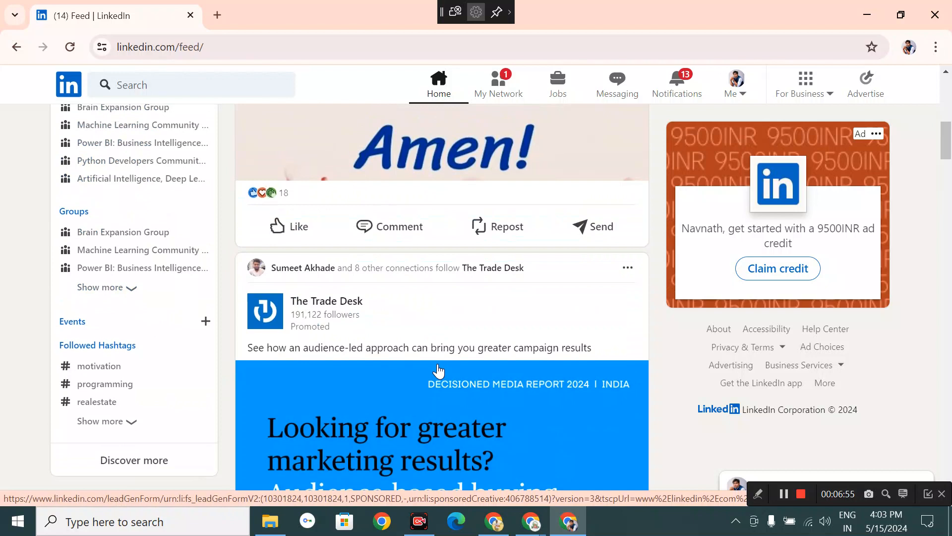
{"action": "scroll", "coordinate": [439, 370], "scroll_direction": "down", "scroll_amount": 6}
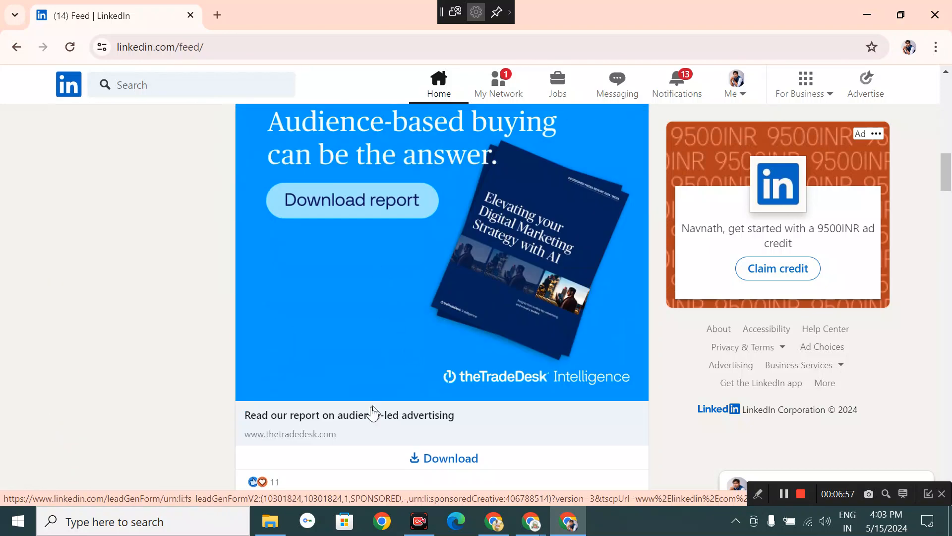
{"action": "scroll", "coordinate": [379, 407], "scroll_direction": "up", "scroll_amount": 1}
{"action": "scroll", "coordinate": [371, 403], "scroll_direction": "down", "scroll_amount": 8}
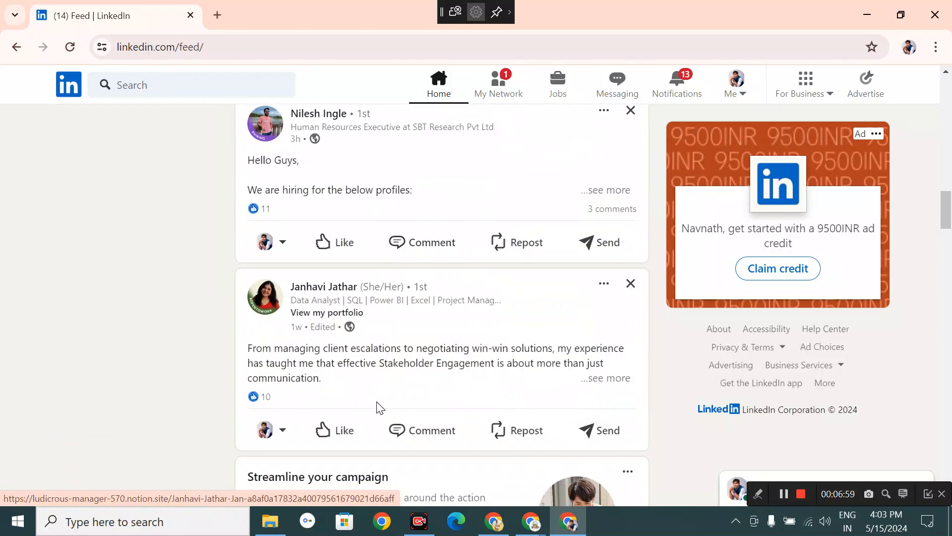
{"action": "scroll", "coordinate": [380, 397], "scroll_direction": "down", "scroll_amount": 1}
{"action": "scroll", "coordinate": [367, 367], "scroll_direction": "up", "scroll_amount": 3}
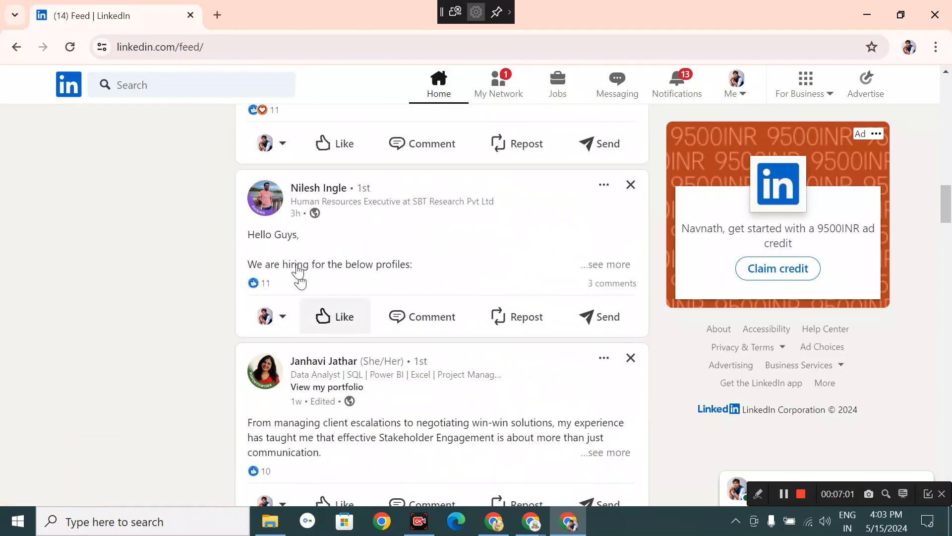
{"action": "mouse_move", "coordinate": [333, 316]}
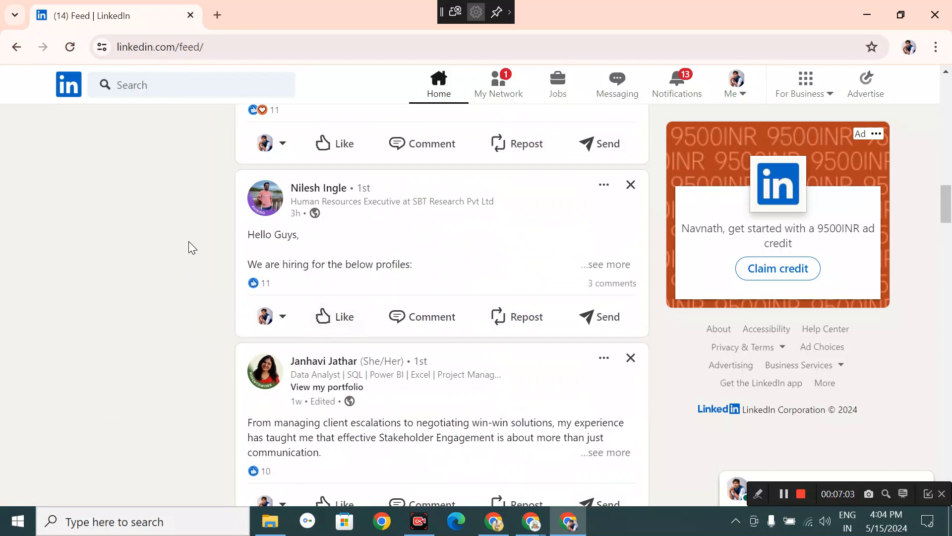
{"action": "left_click", "coordinate": [593, 264]}
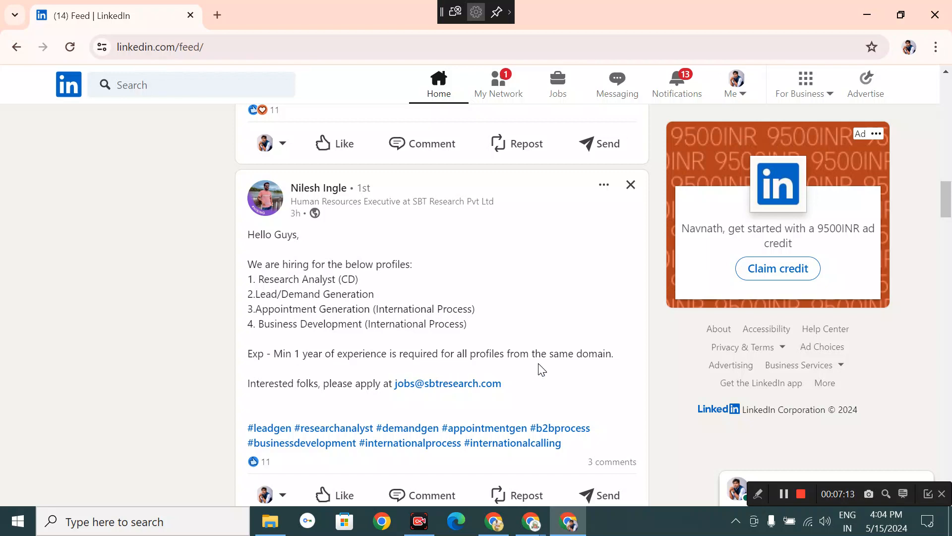
{"action": "scroll", "coordinate": [540, 369], "scroll_direction": "down", "scroll_amount": 2}
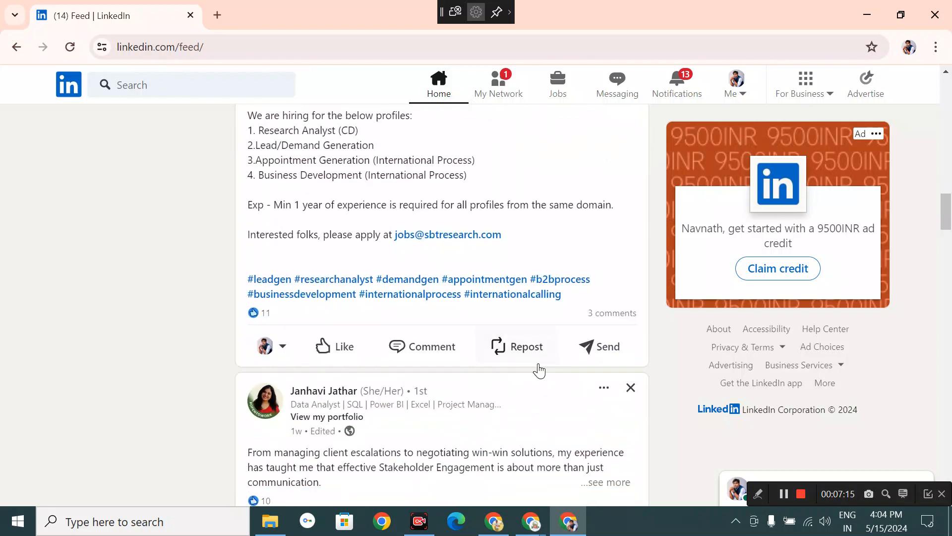
- Expand the post about stakeholder engagement further down the feed and read its full text
{"action": "scroll", "coordinate": [540, 368], "scroll_direction": "down", "scroll_amount": 4}
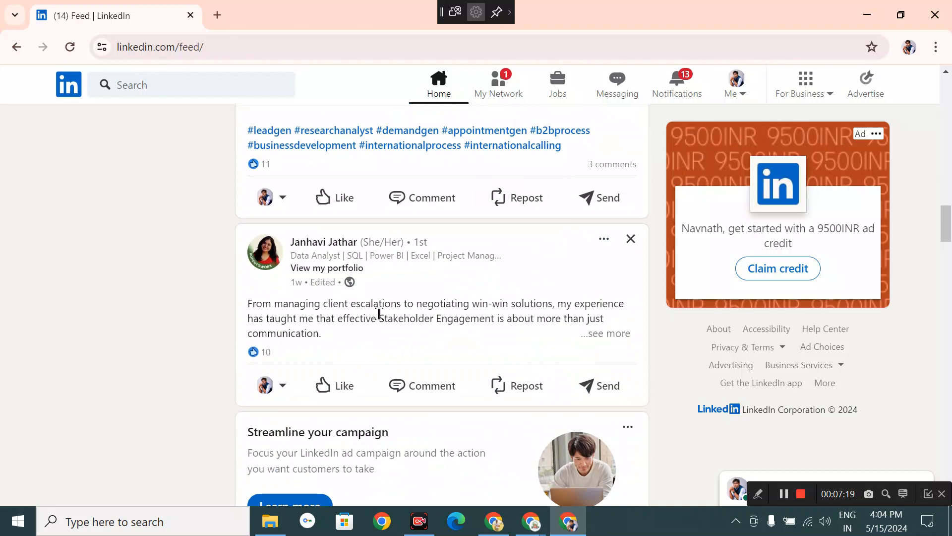
{"action": "left_click", "coordinate": [593, 340]}
{"action": "scroll", "coordinate": [594, 341], "scroll_direction": "down", "scroll_amount": 2}
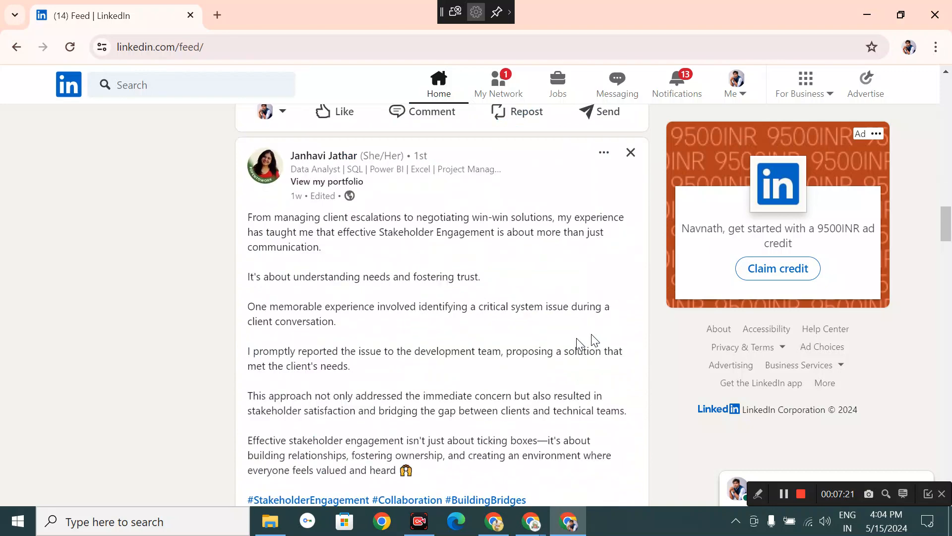
- Browse further down the home feed, examining the promoted Amdocs post, the work anniversary post and the follow recommendations
{"action": "scroll", "coordinate": [478, 368], "scroll_direction": "down", "scroll_amount": 9}
{"action": "scroll", "coordinate": [477, 366], "scroll_direction": "down", "scroll_amount": 5}
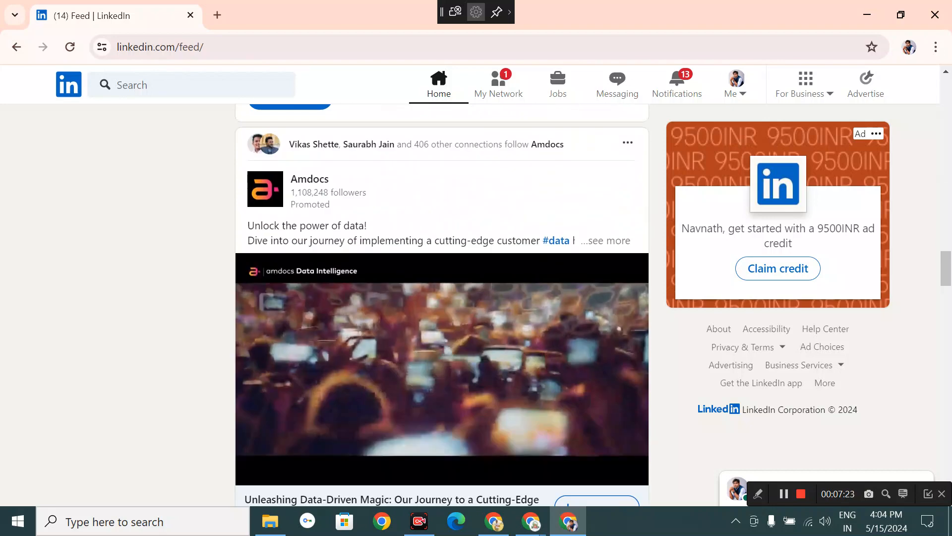
{"action": "scroll", "coordinate": [476, 364], "scroll_direction": "up", "scroll_amount": 5}
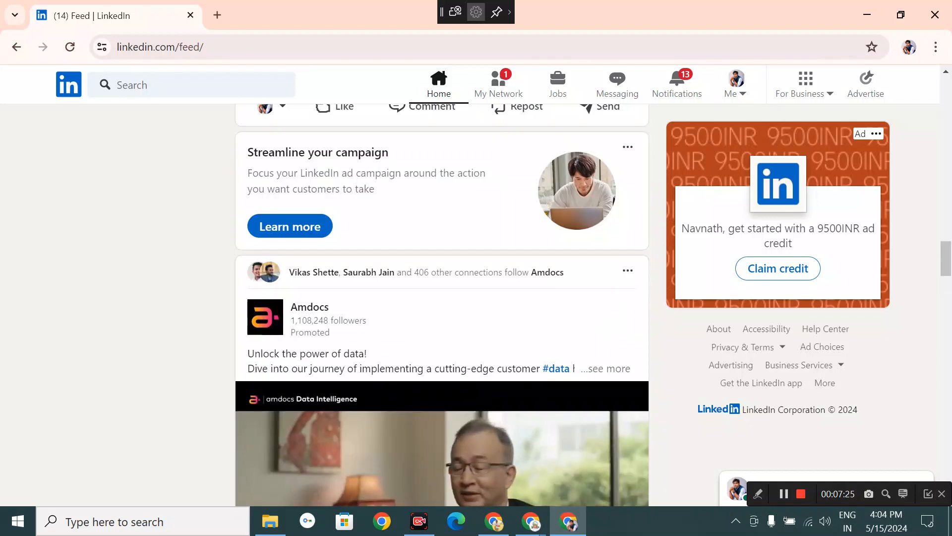
{"action": "scroll", "coordinate": [330, 339], "scroll_direction": "down", "scroll_amount": 1}
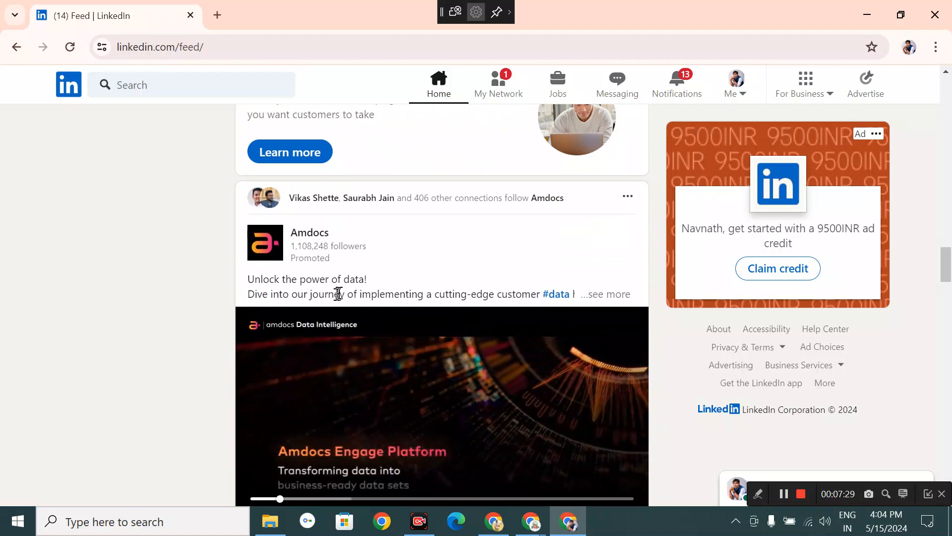
{"action": "scroll", "coordinate": [329, 293], "scroll_direction": "down", "scroll_amount": 5}
{"action": "scroll", "coordinate": [351, 302], "scroll_direction": "down", "scroll_amount": 4}
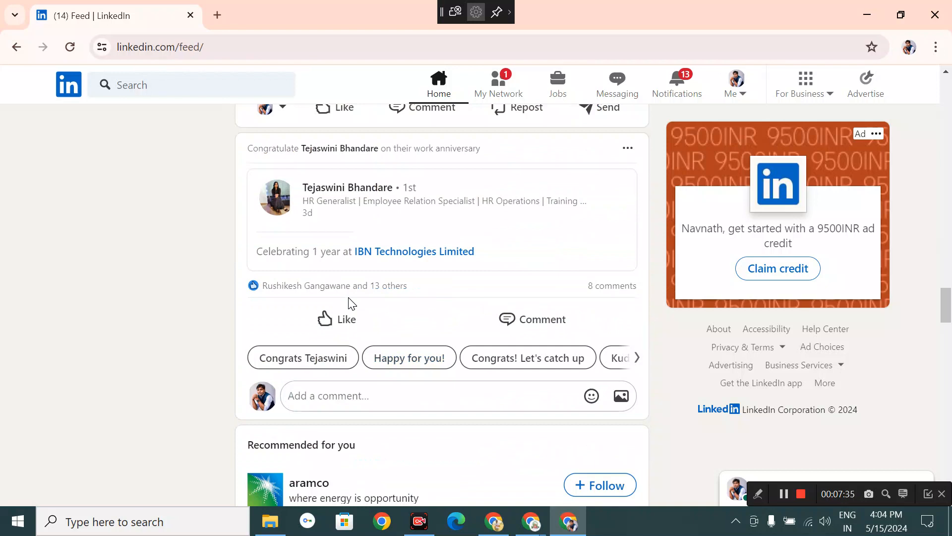
{"action": "scroll", "coordinate": [351, 303], "scroll_direction": "down", "scroll_amount": 3}
{"action": "scroll", "coordinate": [350, 304], "scroll_direction": "down", "scroll_amount": 4}
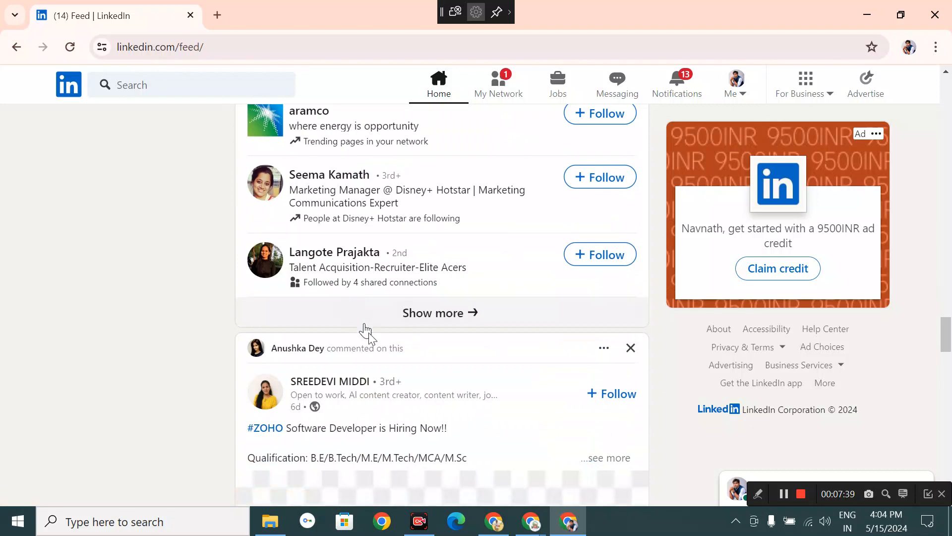
- Examine the Zoho hiring post with its comments, the Zoho Workplace ad and the connection activity posts below them
{"action": "scroll", "coordinate": [372, 344], "scroll_direction": "down", "scroll_amount": 4}
{"action": "scroll", "coordinate": [375, 346], "scroll_direction": "down", "scroll_amount": 16}
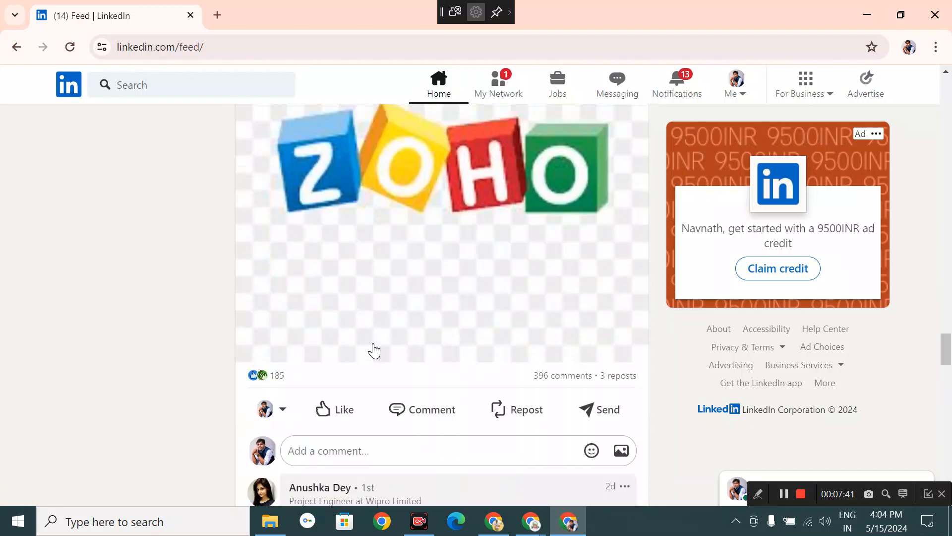
{"action": "scroll", "coordinate": [374, 351], "scroll_direction": "up", "scroll_amount": 5}
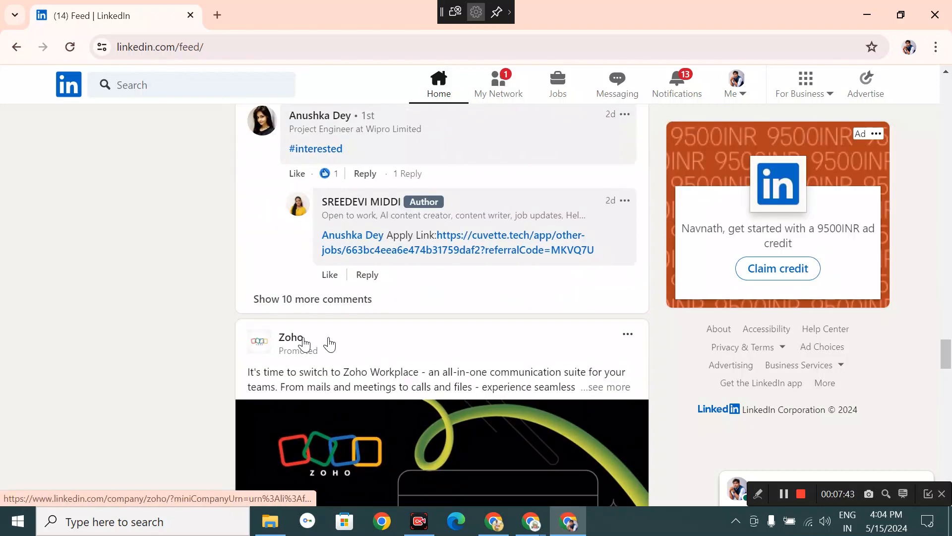
{"action": "scroll", "coordinate": [318, 354], "scroll_direction": "down", "scroll_amount": 15}
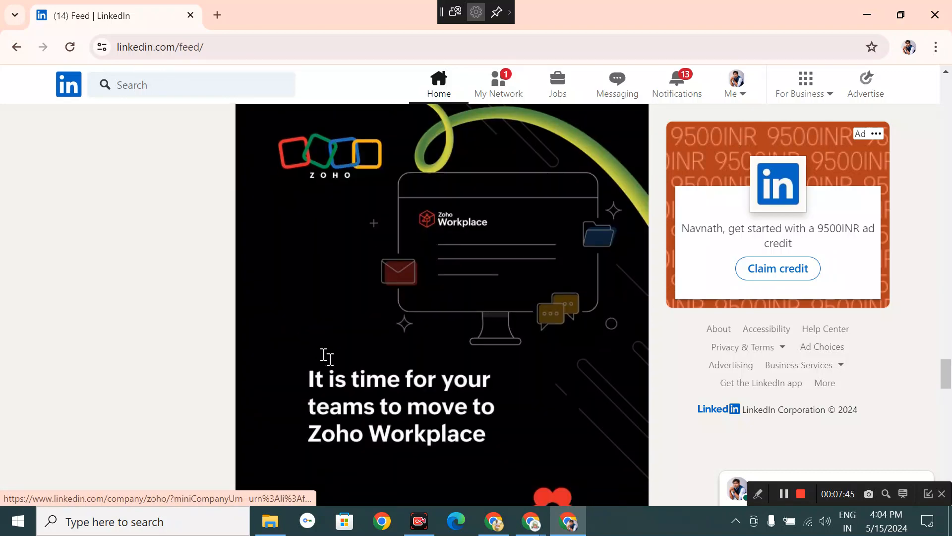
{"action": "scroll", "coordinate": [390, 420], "scroll_direction": "down", "scroll_amount": 14}
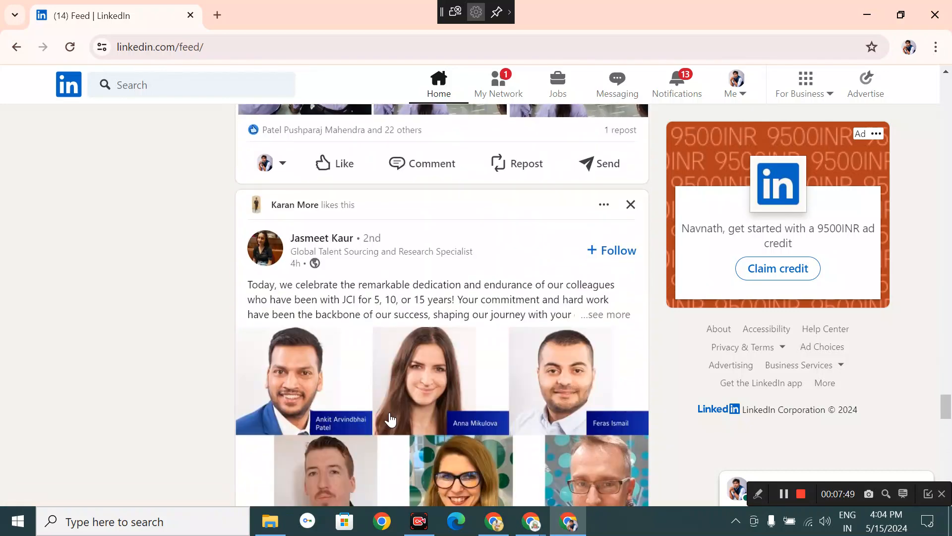
{"action": "scroll", "coordinate": [390, 420], "scroll_direction": "up", "scroll_amount": 7}
{"action": "scroll", "coordinate": [390, 419], "scroll_direction": "up", "scroll_amount": 3}
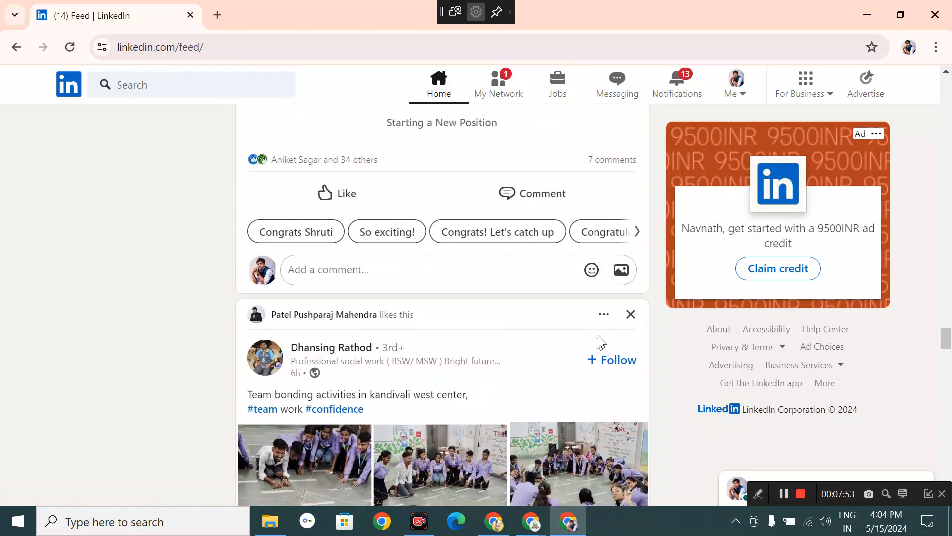
{"action": "scroll", "coordinate": [599, 342], "scroll_direction": "up", "scroll_amount": 5}
{"action": "scroll", "coordinate": [598, 341], "scroll_direction": "up", "scroll_amount": 14}
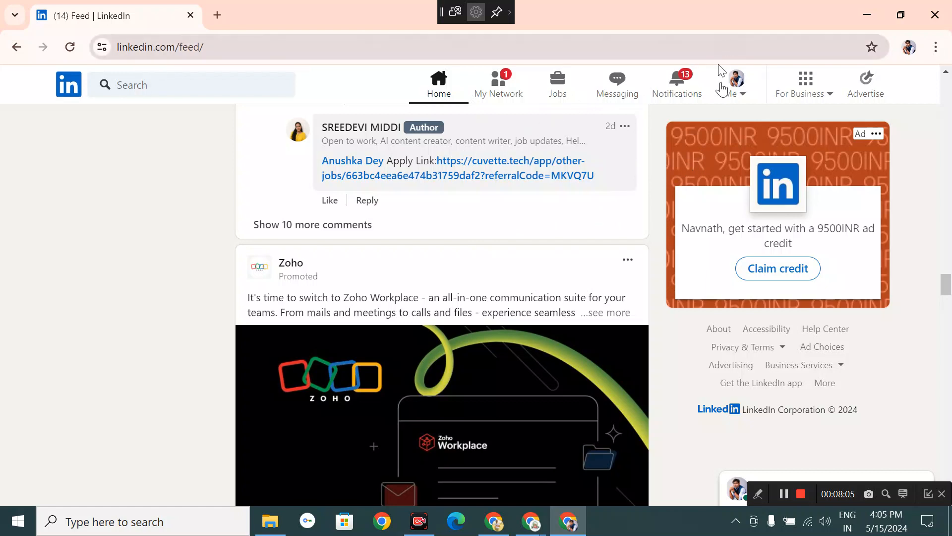
- Review the apps and services LinkedIn offers for business, and dismiss the sponsored message window
{"action": "left_click", "coordinate": [822, 96]}
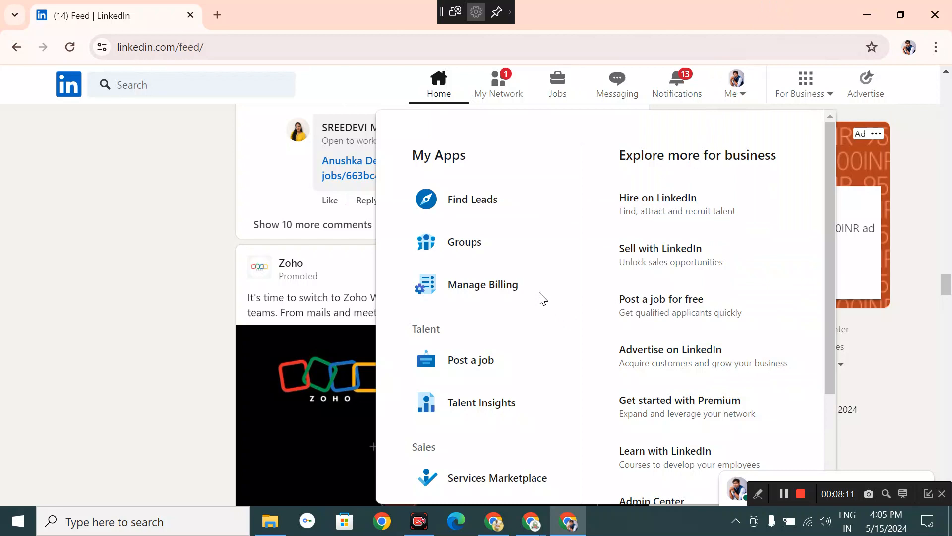
{"action": "scroll", "coordinate": [491, 310], "scroll_direction": "down", "scroll_amount": 3}
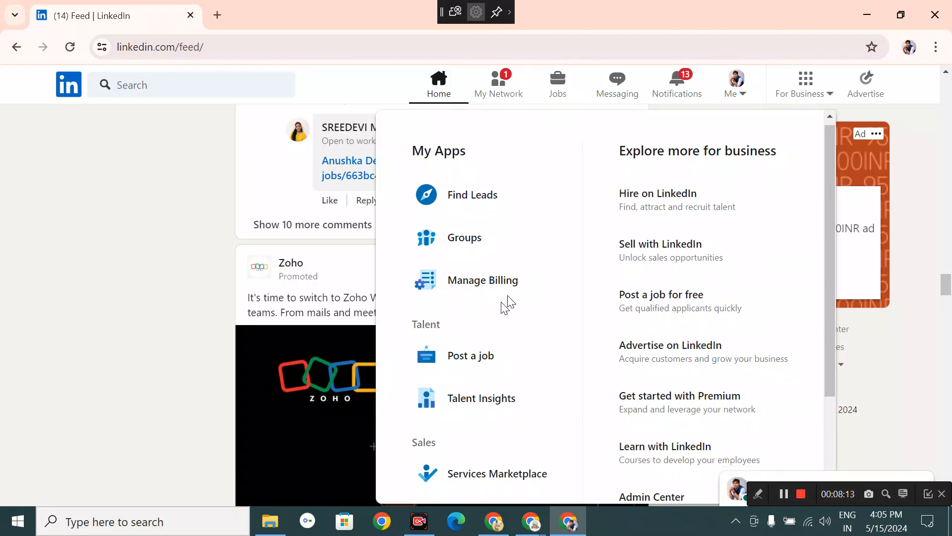
{"action": "scroll", "coordinate": [595, 337], "scroll_direction": "down", "scroll_amount": 3}
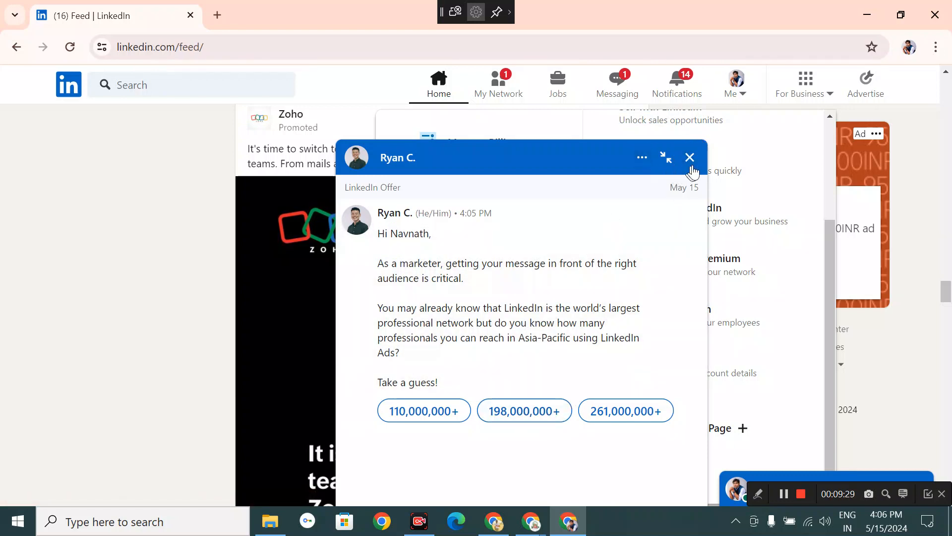
{"action": "left_click", "coordinate": [689, 157]}
{"action": "scroll", "coordinate": [601, 303], "scroll_direction": "down", "scroll_amount": 1}
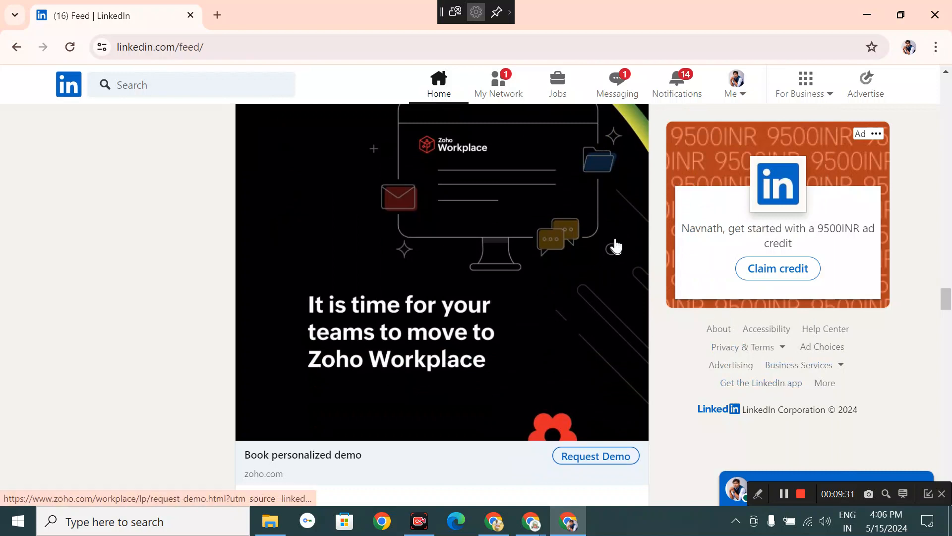
- Open the account's own profile and look over its header, analytics, resources and featured items
{"action": "scroll", "coordinate": [615, 247], "scroll_direction": "up", "scroll_amount": 10}
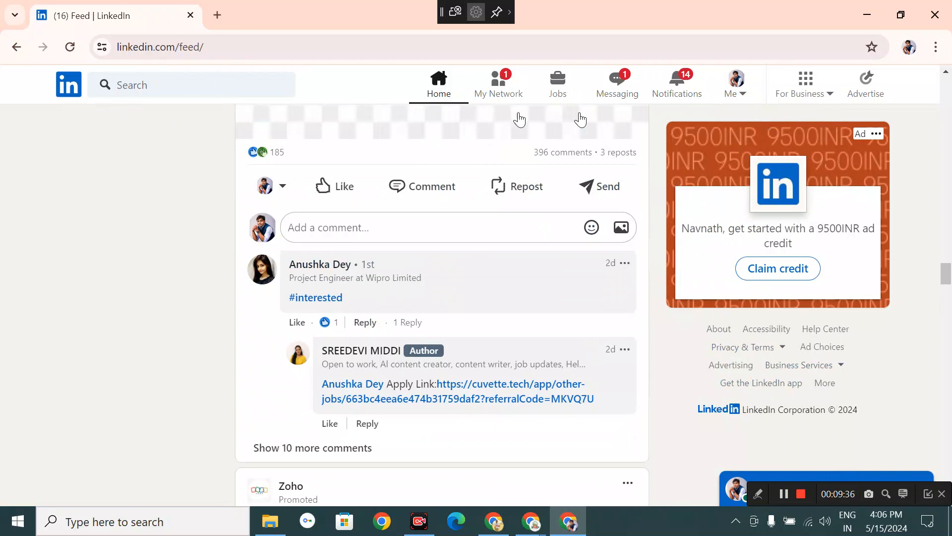
{"action": "left_click", "coordinate": [742, 93]}
{"action": "left_click", "coordinate": [649, 195]}
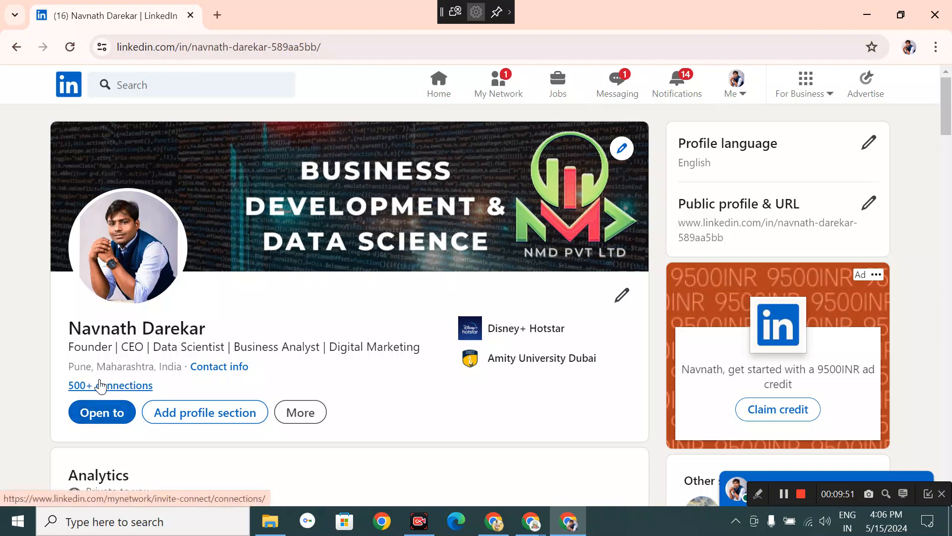
{"action": "scroll", "coordinate": [531, 329], "scroll_direction": "down", "scroll_amount": 5}
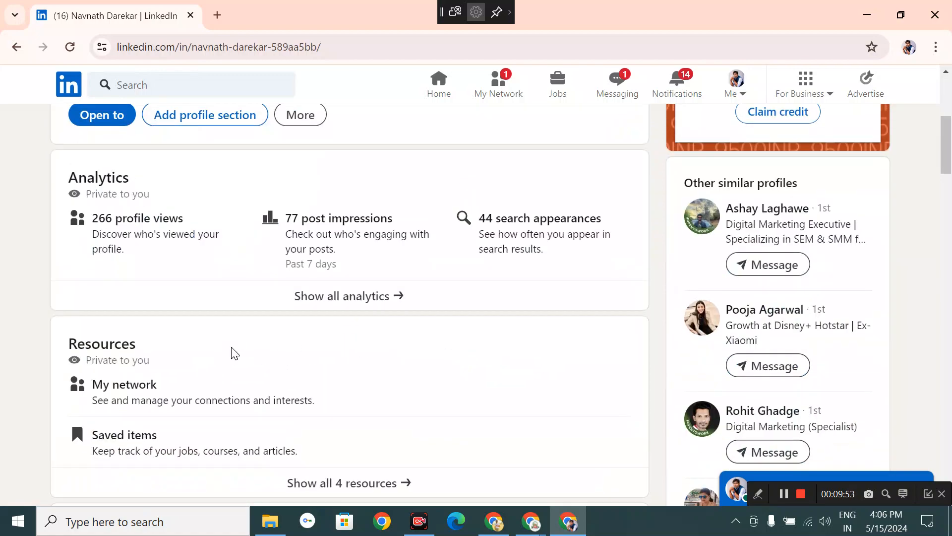
{"action": "scroll", "coordinate": [233, 350], "scroll_direction": "down", "scroll_amount": 4}
{"action": "scroll", "coordinate": [231, 347], "scroll_direction": "down", "scroll_amount": 4}
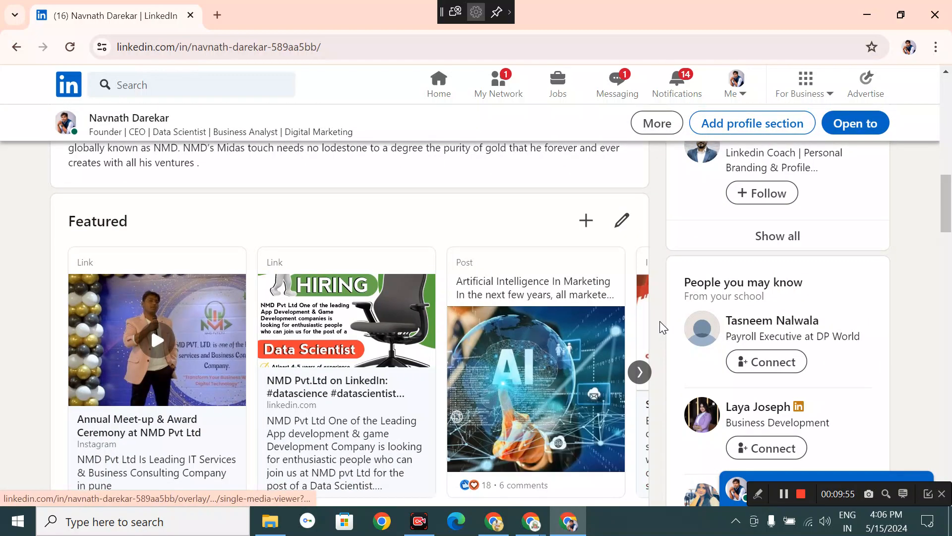
{"action": "scroll", "coordinate": [340, 275], "scroll_direction": "up", "scroll_amount": 12}
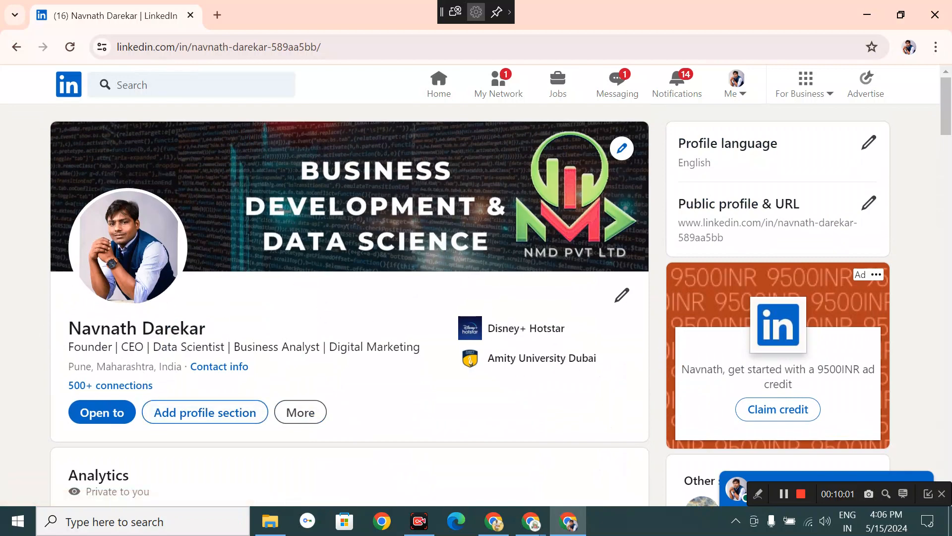
- Examine the remaining profile sections, from analytics and activity through education to licenses, certifications and skills
{"action": "scroll", "coordinate": [130, 365], "scroll_direction": "down", "scroll_amount": 2}
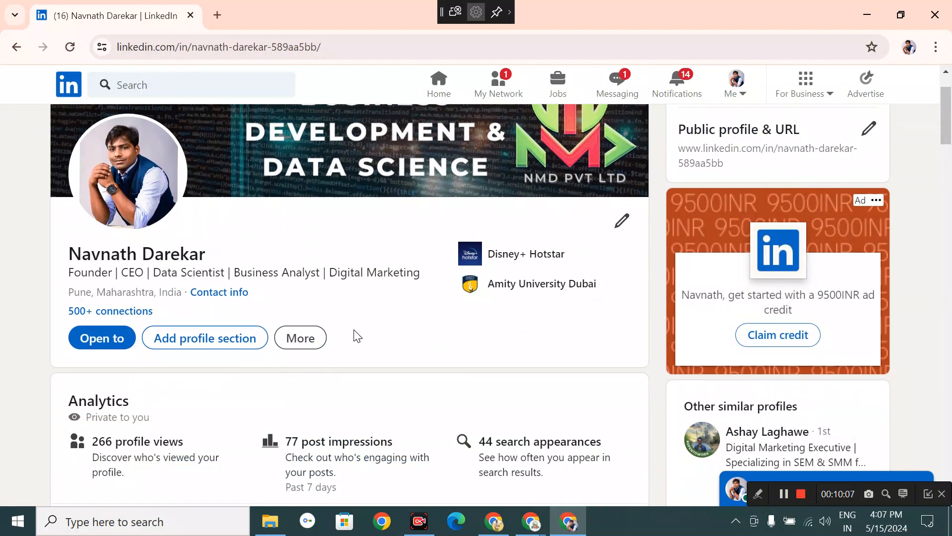
{"action": "scroll", "coordinate": [281, 352], "scroll_direction": "down", "scroll_amount": 4}
{"action": "scroll", "coordinate": [280, 351], "scroll_direction": "down", "scroll_amount": 13}
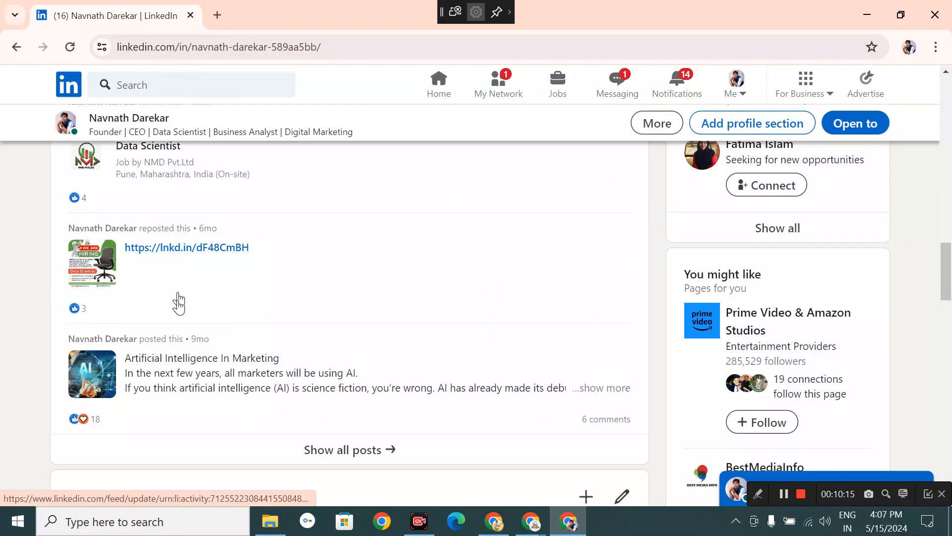
{"action": "scroll", "coordinate": [180, 302], "scroll_direction": "down", "scroll_amount": 10}
{"action": "scroll", "coordinate": [186, 409], "scroll_direction": "down", "scroll_amount": 5}
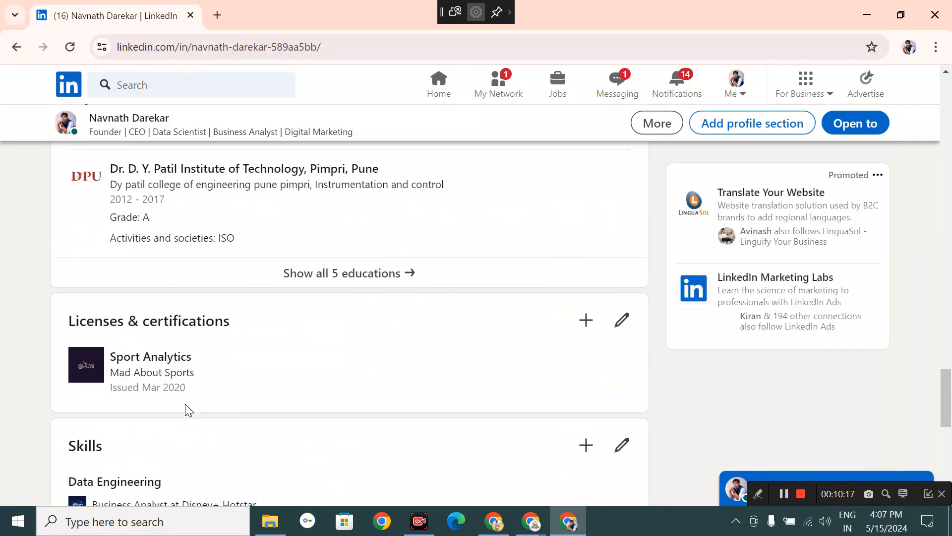
{"action": "scroll", "coordinate": [208, 405], "scroll_direction": "up", "scroll_amount": 20}
{"action": "scroll", "coordinate": [208, 404], "scroll_direction": "up", "scroll_amount": 10}
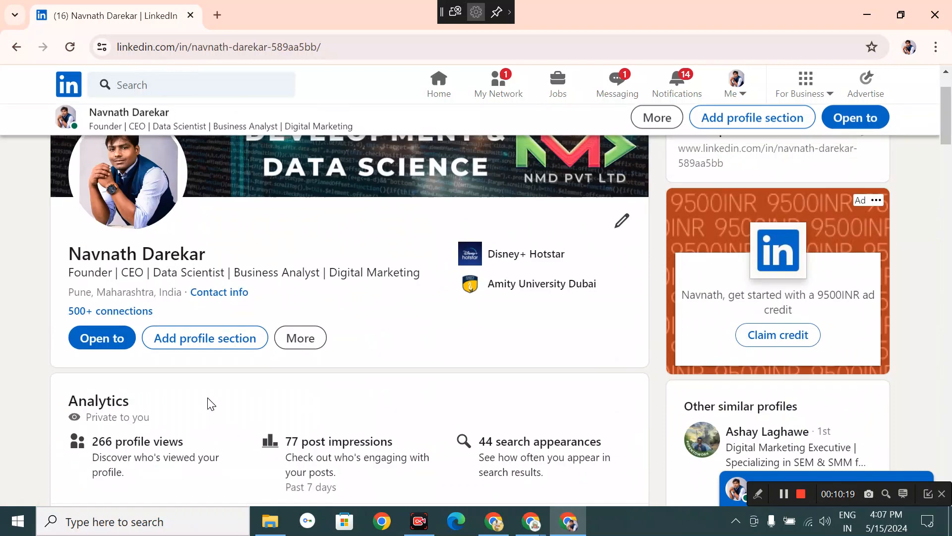
{"action": "scroll", "coordinate": [419, 399], "scroll_direction": "up", "scroll_amount": 2}
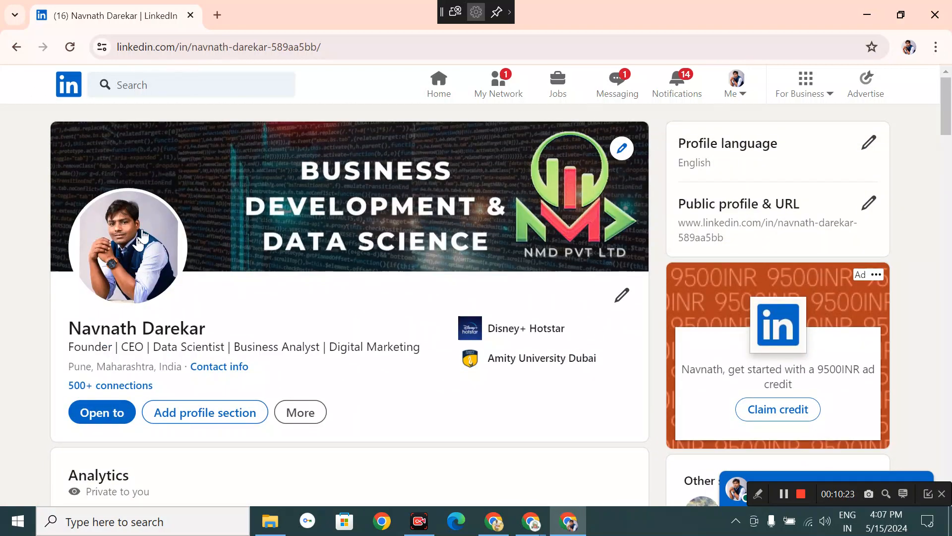
- Return to a refreshed home feed and open the NMD Pvt.Ltd company page from the account's own pages
{"action": "left_click", "coordinate": [806, 94]}
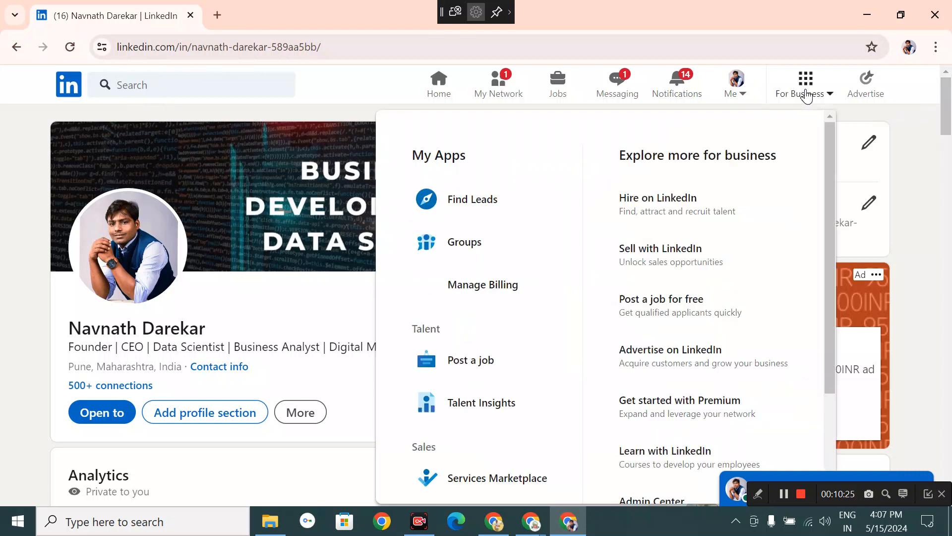
{"action": "left_click", "coordinate": [234, 305]}
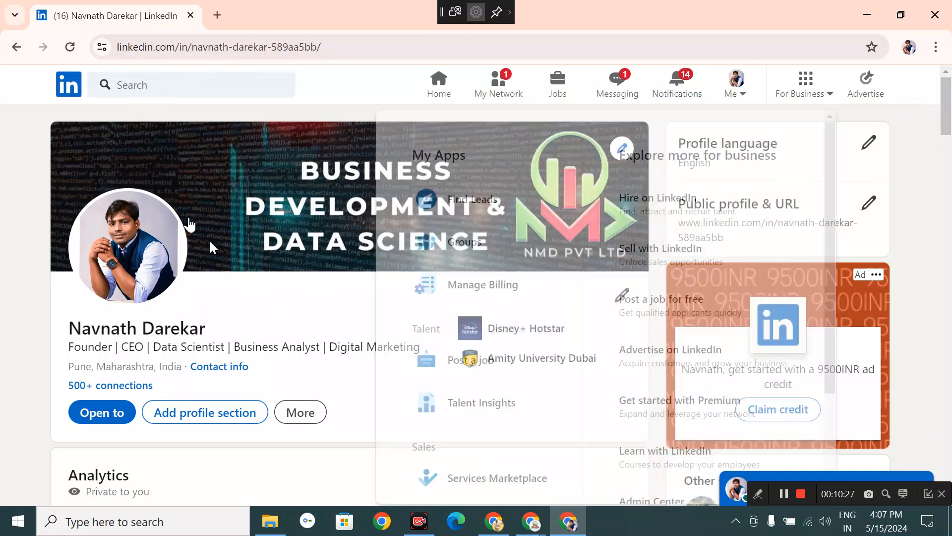
{"action": "left_click", "coordinate": [60, 98]}
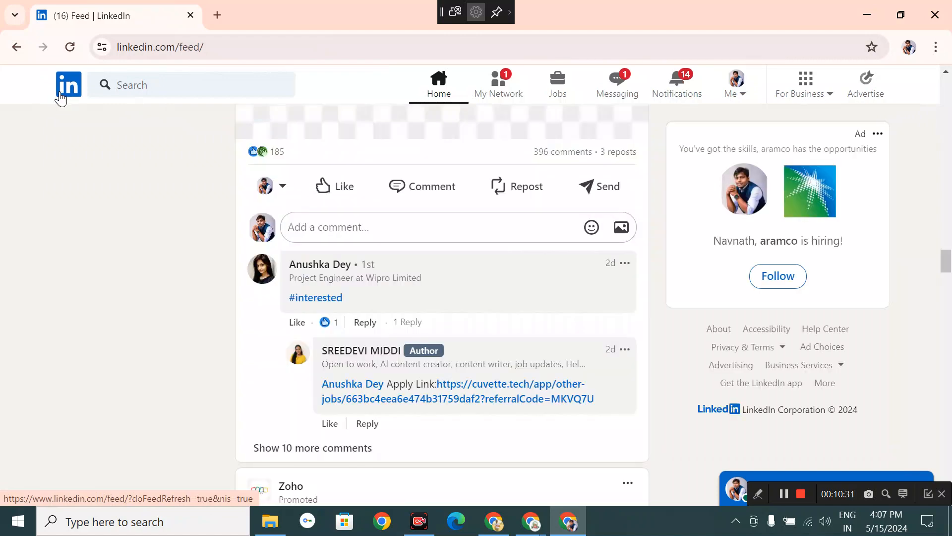
{"action": "left_click", "coordinate": [60, 98]}
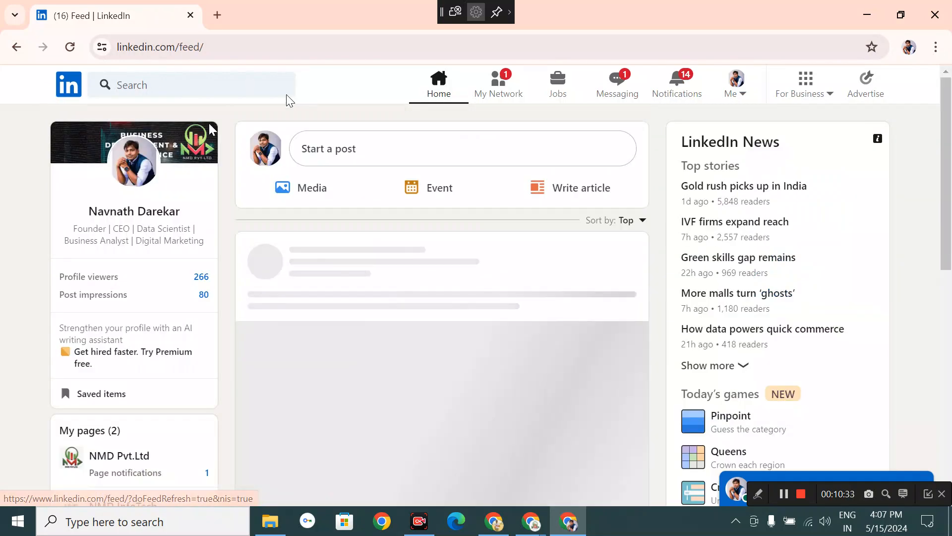
{"action": "scroll", "coordinate": [112, 459], "scroll_direction": "down", "scroll_amount": 3}
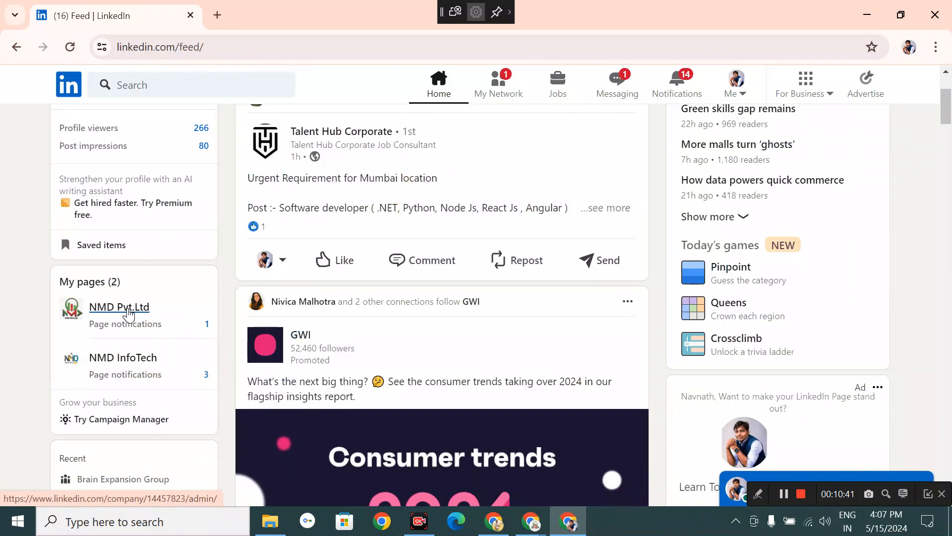
{"action": "left_click", "coordinate": [128, 314]}
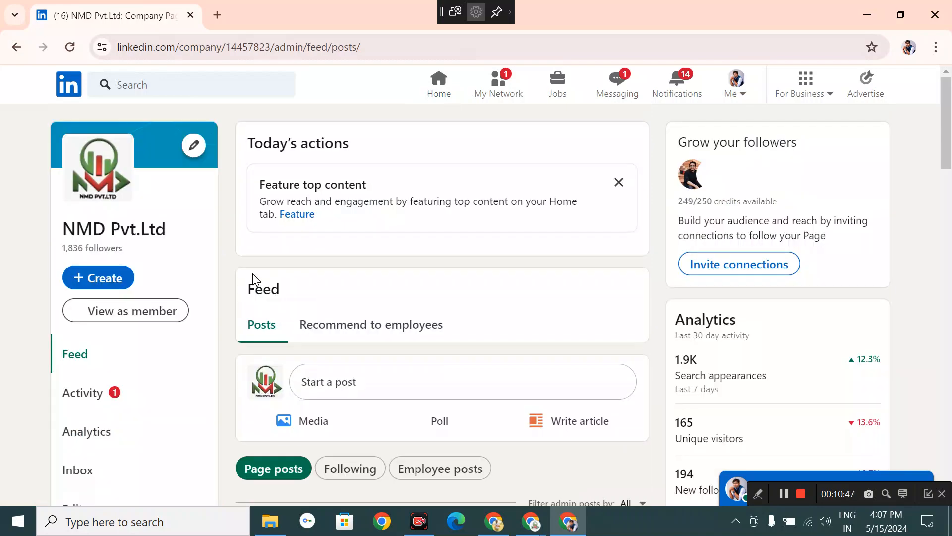
- Look over the NMD Pvt.Ltd page's admin feed and review the kinds of content that can be created for it
{"action": "scroll", "coordinate": [590, 228], "scroll_direction": "down", "scroll_amount": 10}
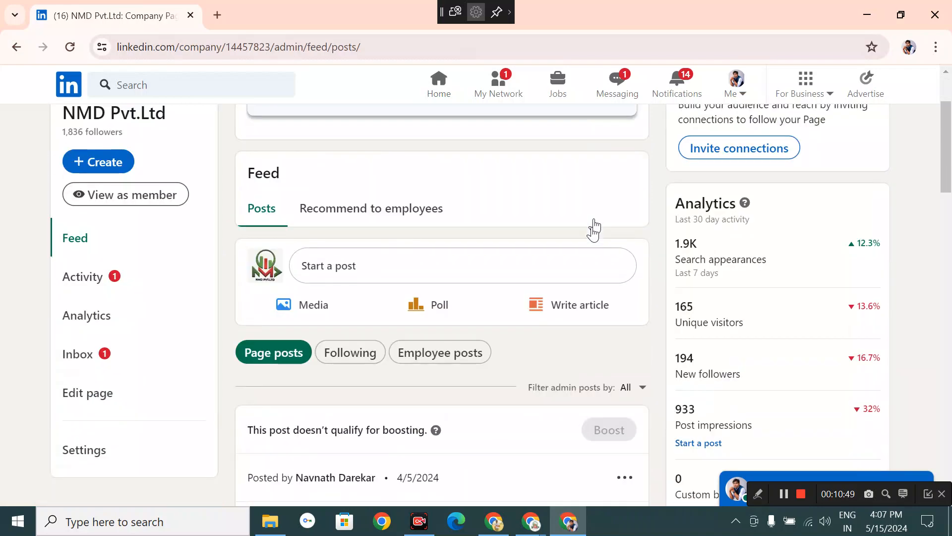
{"action": "scroll", "coordinate": [565, 293], "scroll_direction": "up", "scroll_amount": 10}
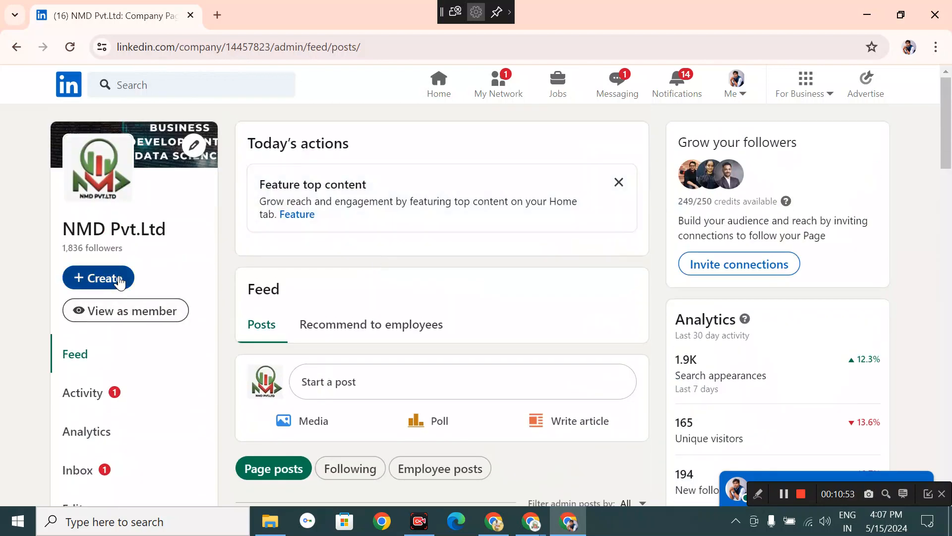
{"action": "left_click", "coordinate": [118, 280]}
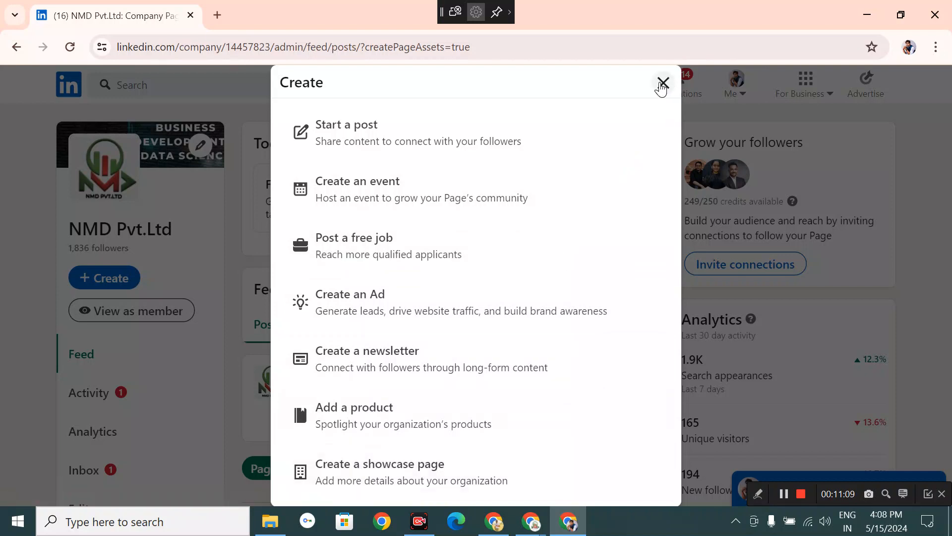
{"action": "left_click", "coordinate": [664, 83]}
{"action": "scroll", "coordinate": [135, 149], "scroll_direction": "down", "scroll_amount": 5}
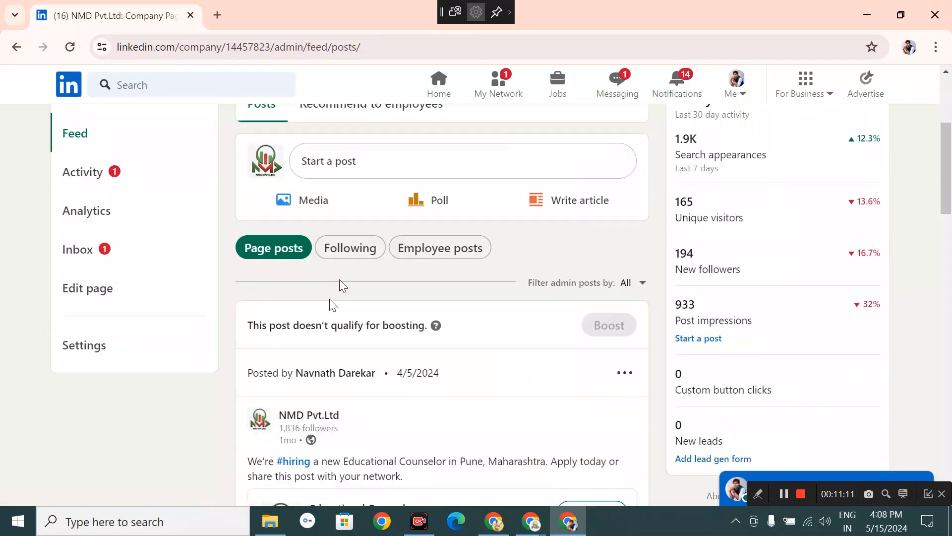
- Look over the NMD Pvt.Ltd page's posts and analytics summary, and glance at the available business apps
{"action": "scroll", "coordinate": [144, 248], "scroll_direction": "down", "scroll_amount": 3}
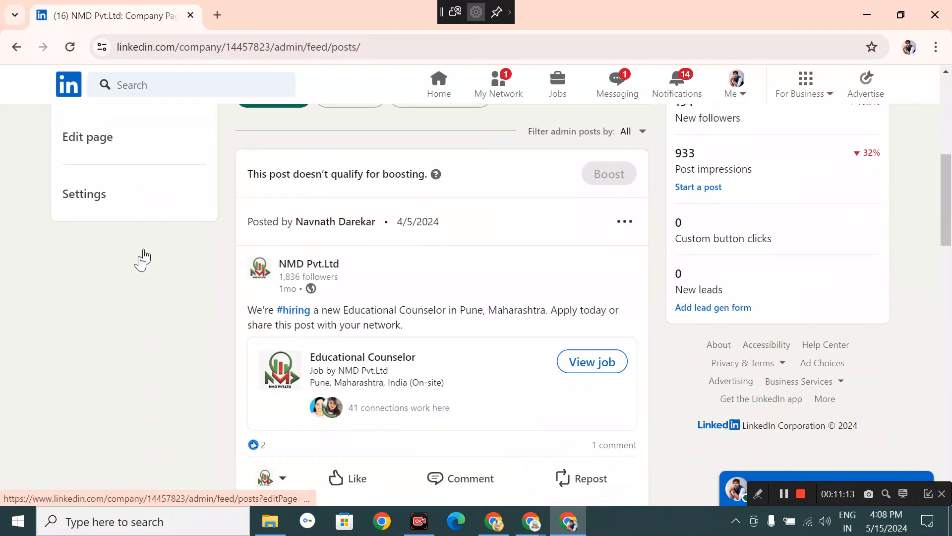
{"action": "scroll", "coordinate": [223, 258], "scroll_direction": "down", "scroll_amount": 3}
{"action": "scroll", "coordinate": [254, 258], "scroll_direction": "up", "scroll_amount": 7}
{"action": "scroll", "coordinate": [254, 257], "scroll_direction": "up", "scroll_amount": 4}
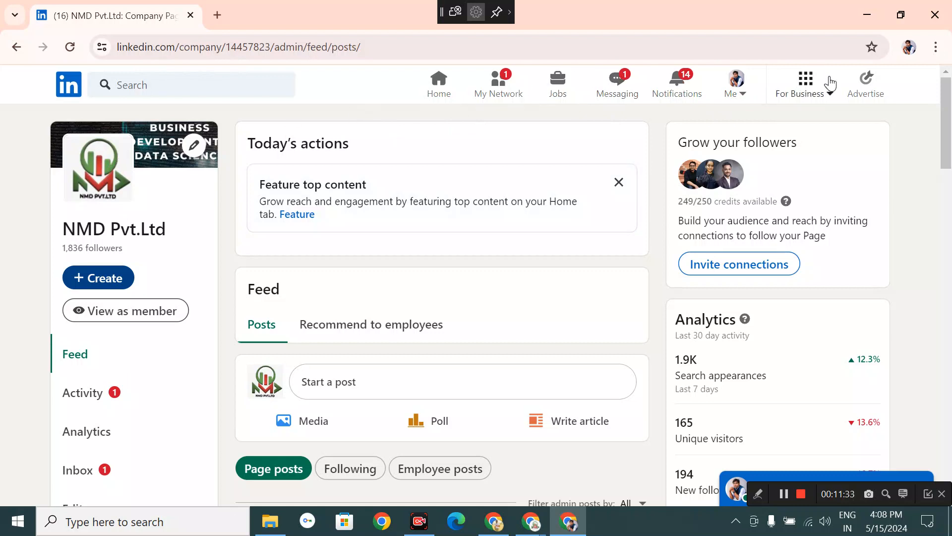
{"action": "left_click", "coordinate": [817, 88]}
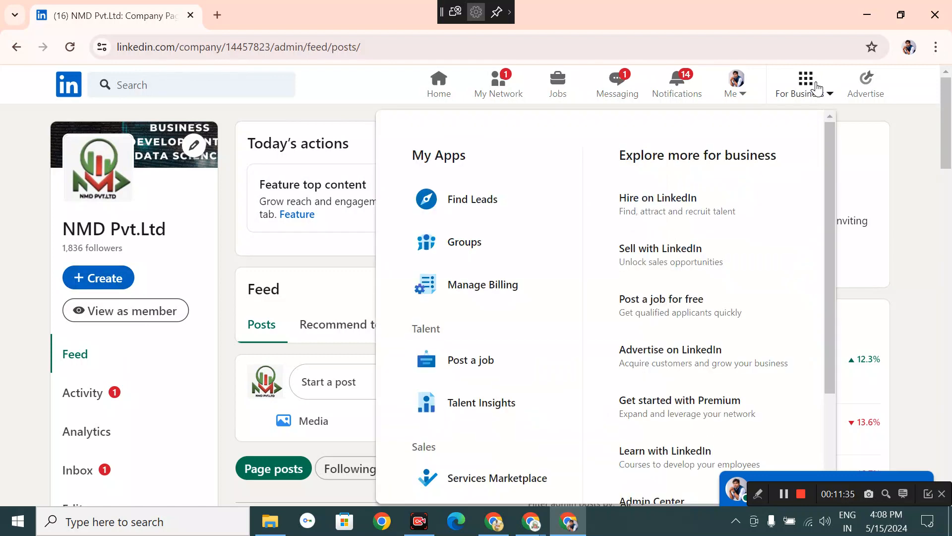
{"action": "left_click", "coordinate": [831, 89]}
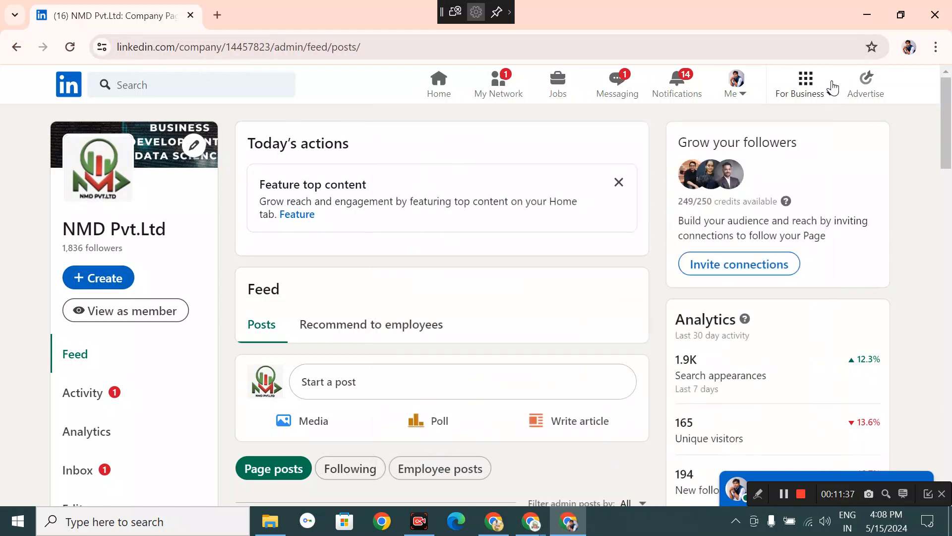
- Open LinkedIn's advertising Campaign Manager and start creating a new ad account
{"action": "left_click", "coordinate": [866, 89]}
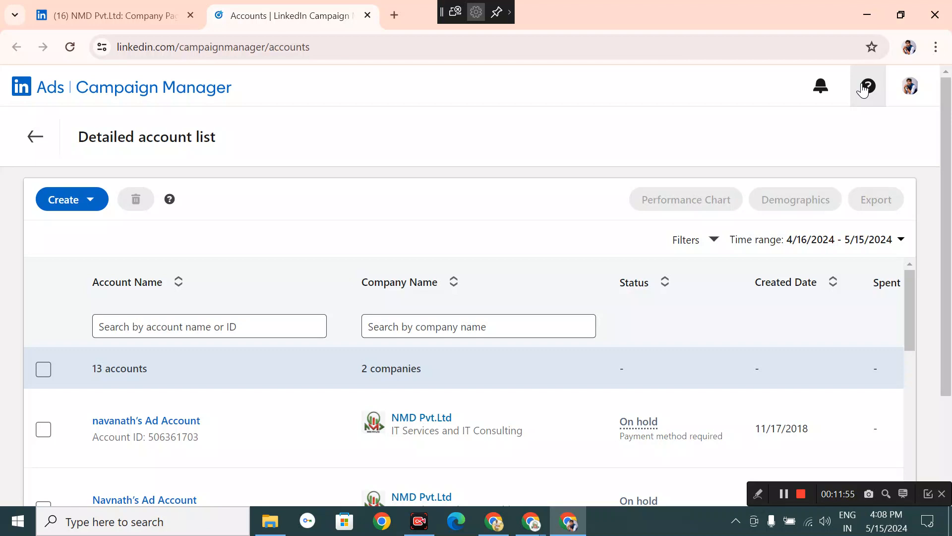
{"action": "left_click", "coordinate": [85, 206]}
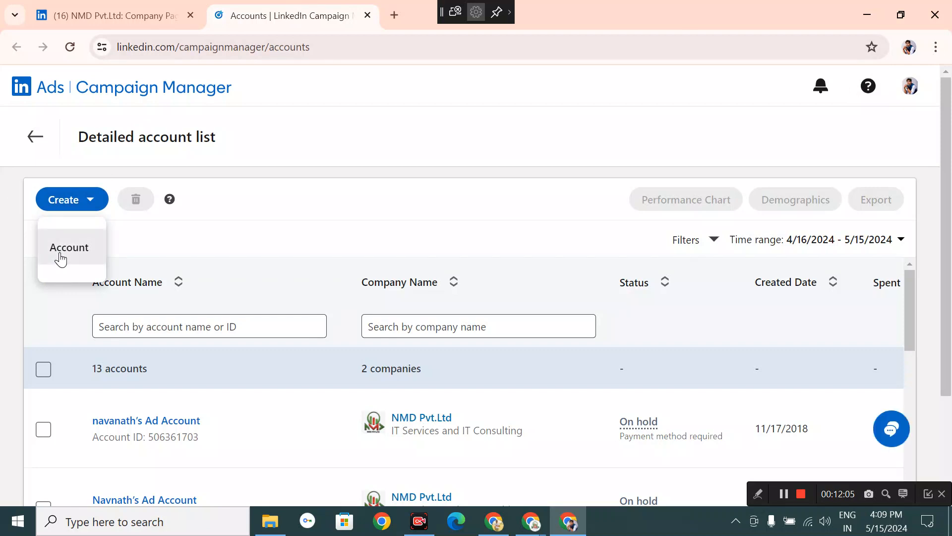
{"action": "left_click", "coordinate": [60, 258]}
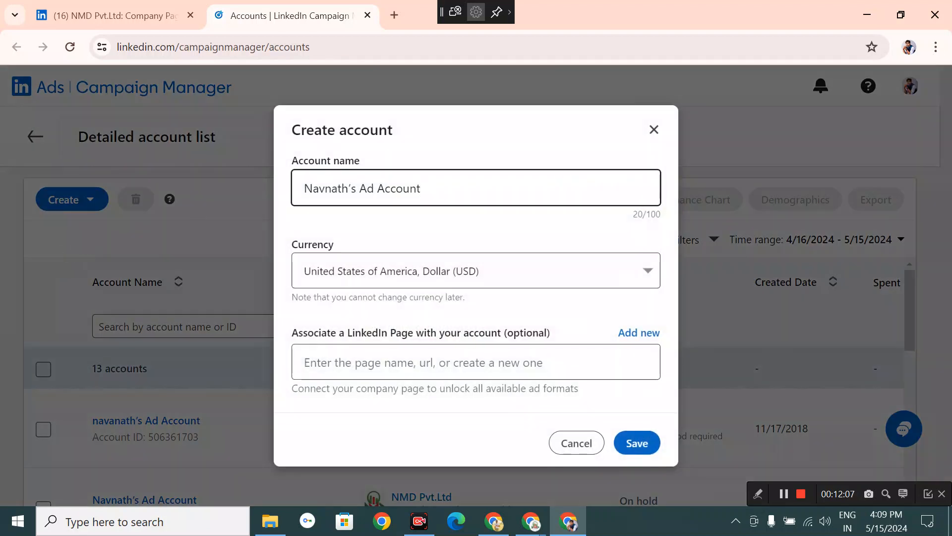
- Name the new ad account NMD DS & DA and set its currency to India, Rupee (INR)
{"action": "triple_click", "coordinate": [400, 189]}
{"action": "key", "text": "BackSpace"}
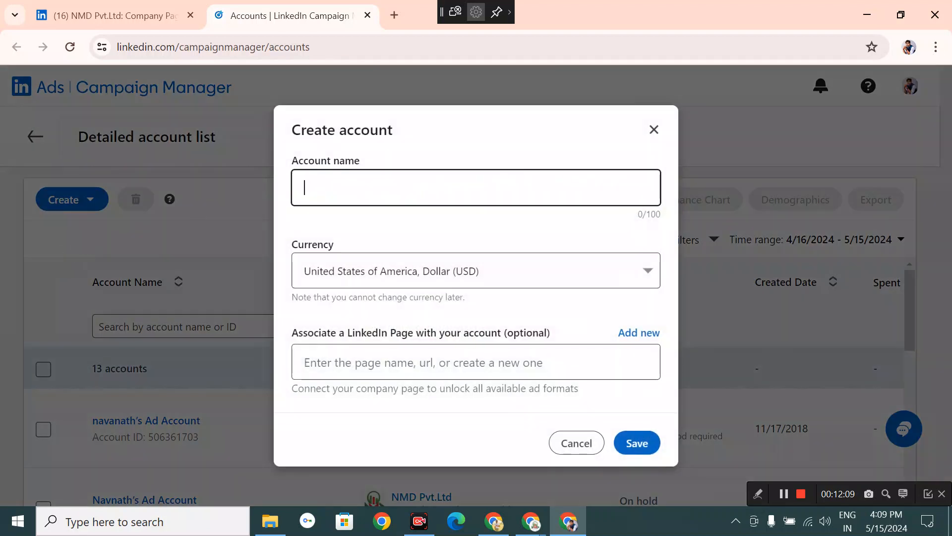
{"action": "type", "text": "NMD "}
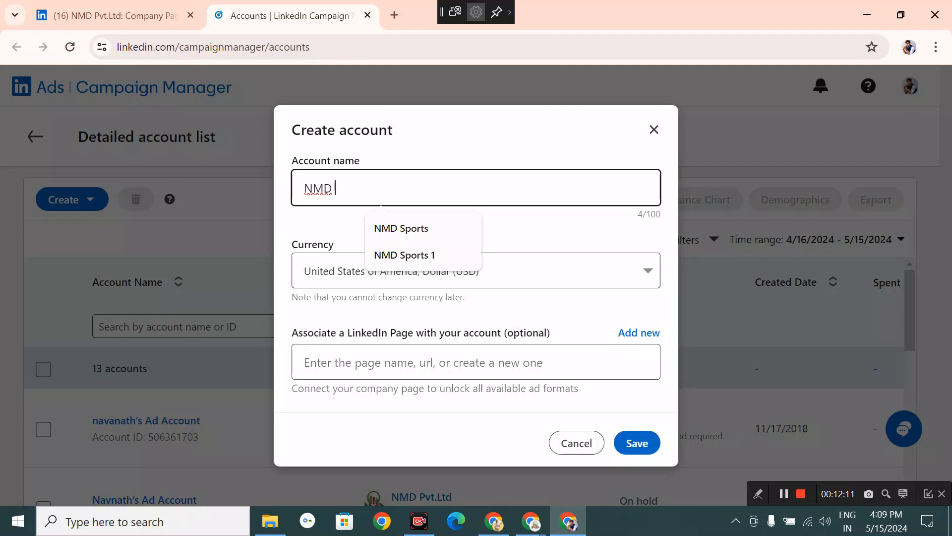
{"action": "type", "text": "DS "}
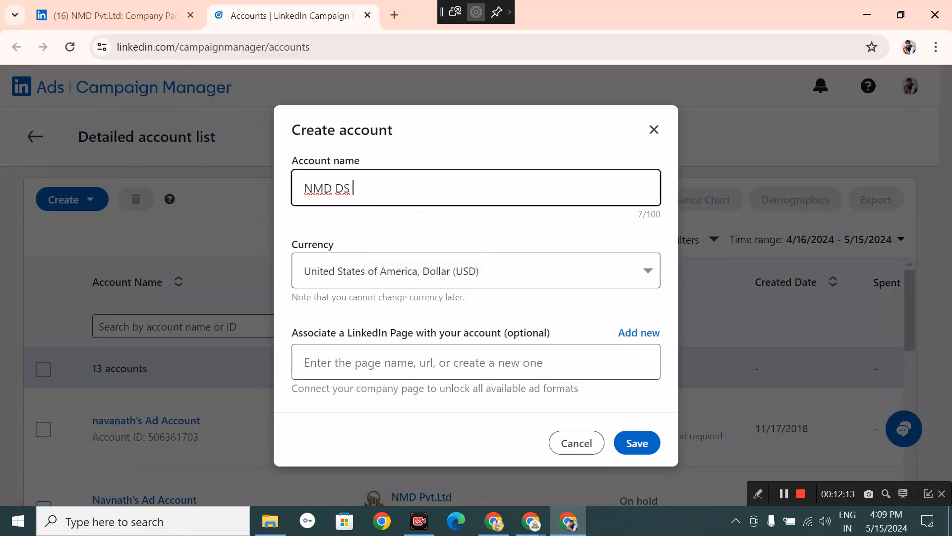
{"action": "type", "text": "& DA"}
{"action": "left_click", "coordinate": [399, 274]}
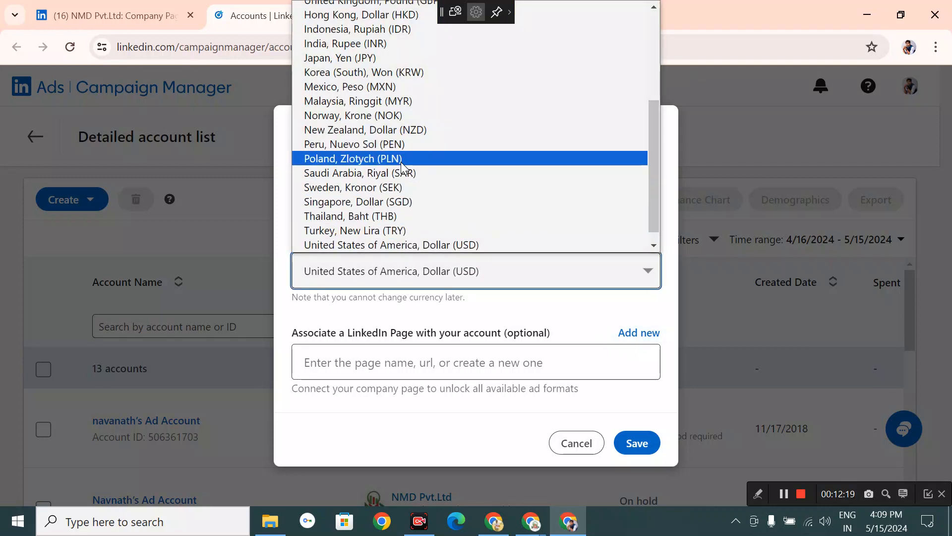
{"action": "left_click", "coordinate": [391, 43]}
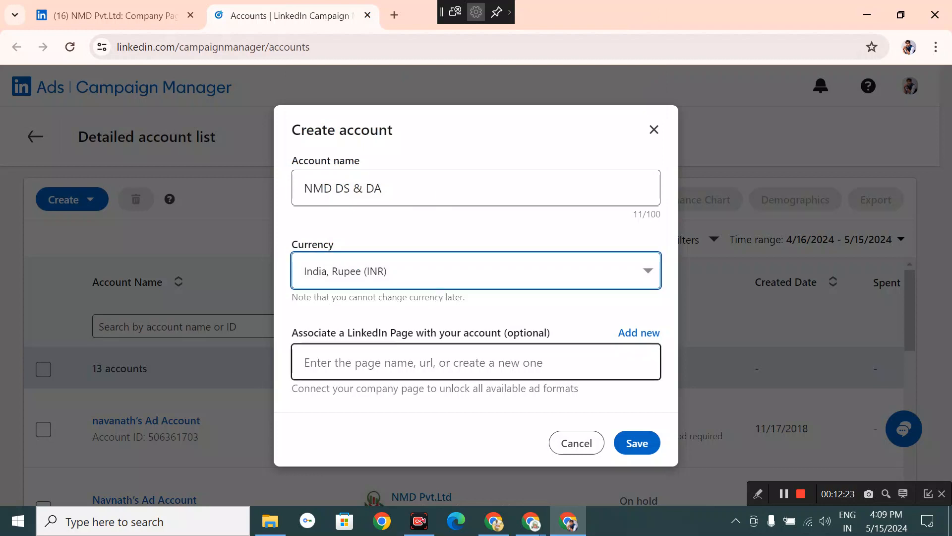
- Browse the page matches for nmd, search for info instead, and associate the Infosys page with the ad account
{"action": "left_click", "coordinate": [423, 362]}
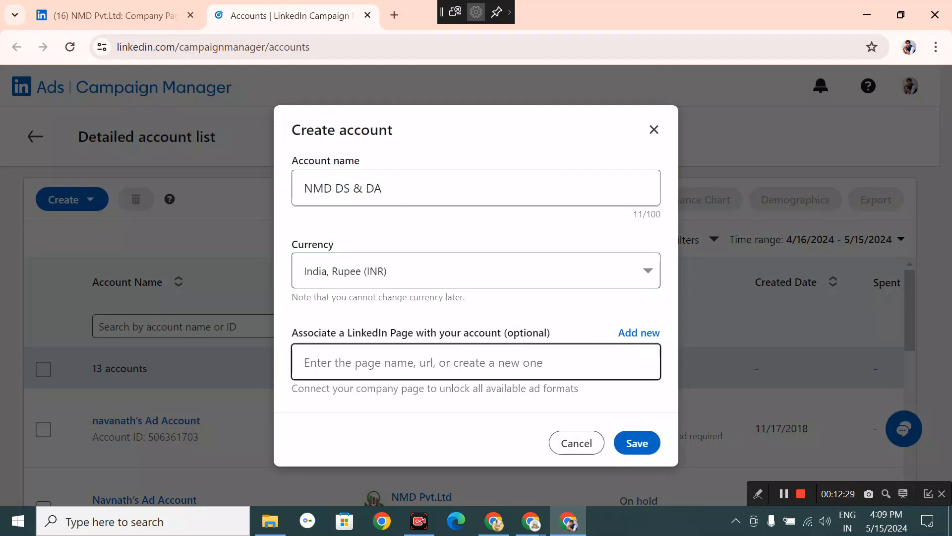
{"action": "type", "text": "nm"}
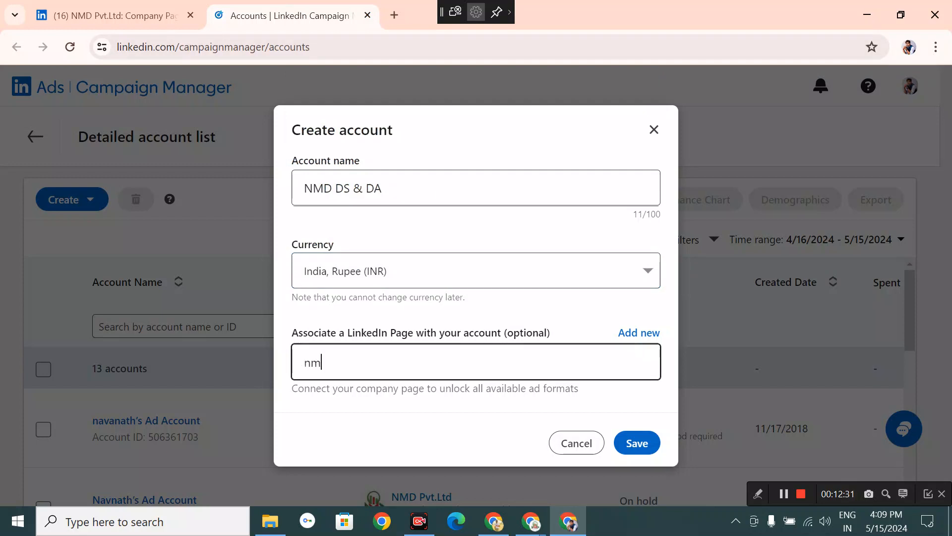
{"action": "type", "text": "d"}
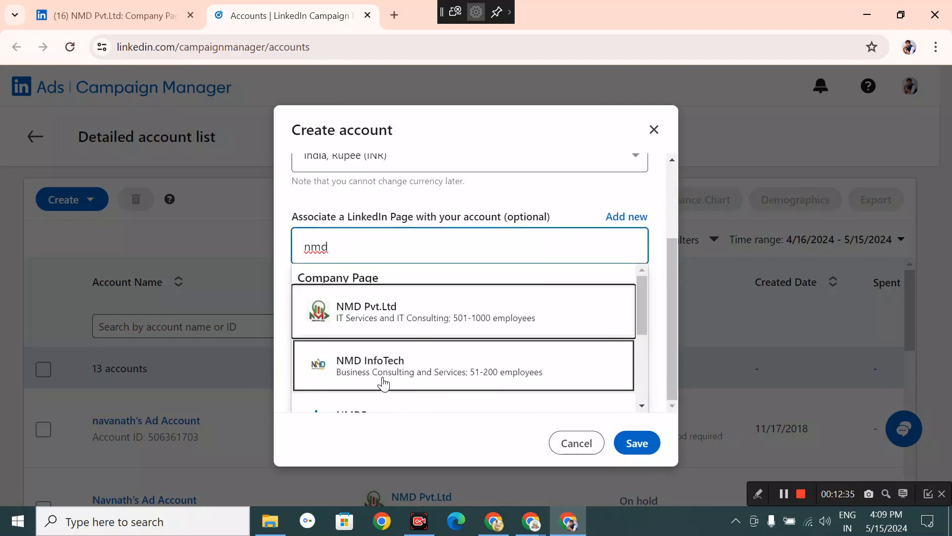
{"action": "scroll", "coordinate": [382, 385], "scroll_direction": "down", "scroll_amount": 3}
{"action": "scroll", "coordinate": [392, 300], "scroll_direction": "up", "scroll_amount": 2}
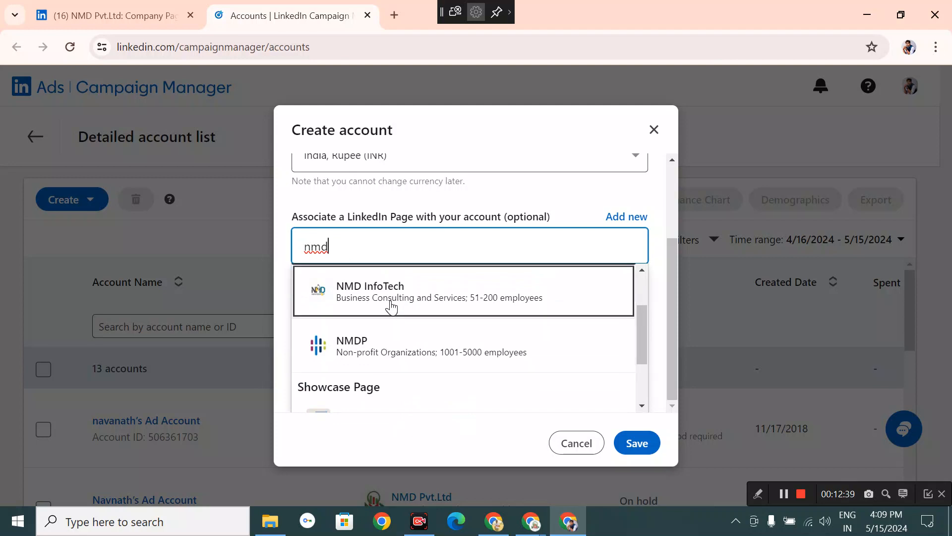
{"action": "scroll", "coordinate": [391, 306], "scroll_direction": "up", "scroll_amount": 2}
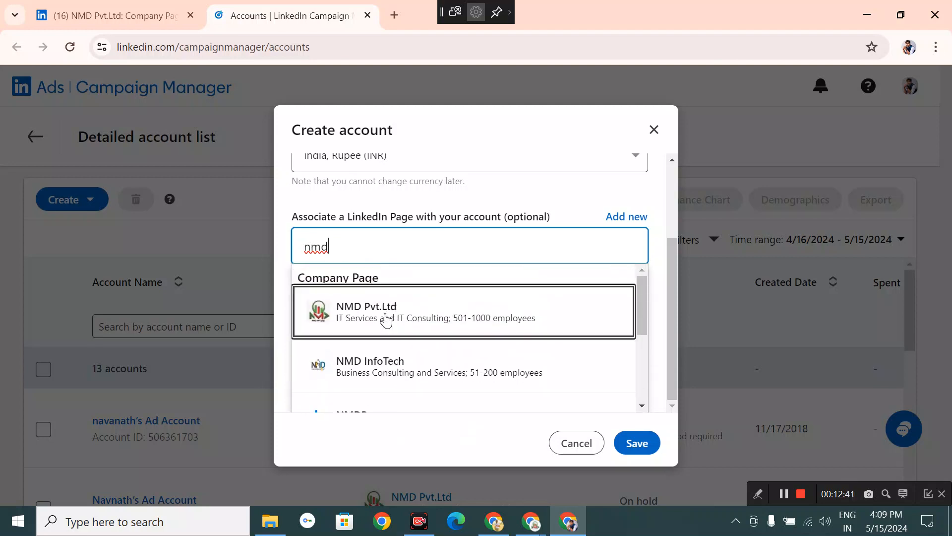
{"action": "key", "text": "ctrl+a"}
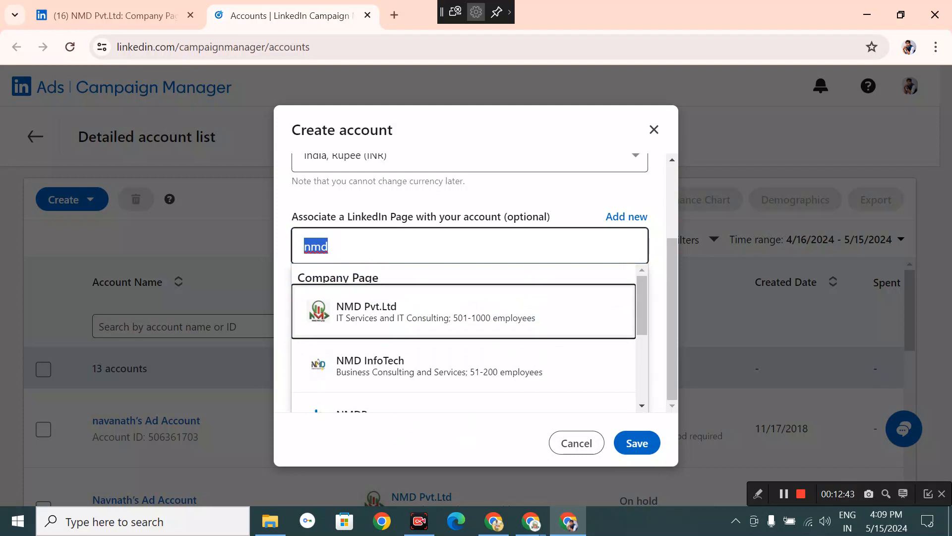
{"action": "key", "text": "BackSpace"}
{"action": "type", "text": "inf"}
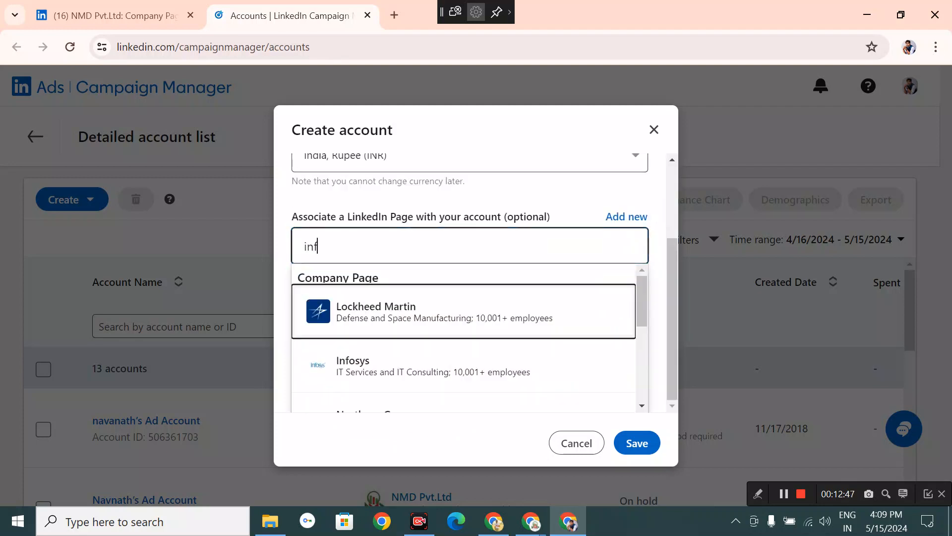
{"action": "type", "text": "o"}
{"action": "left_click", "coordinate": [394, 380]}
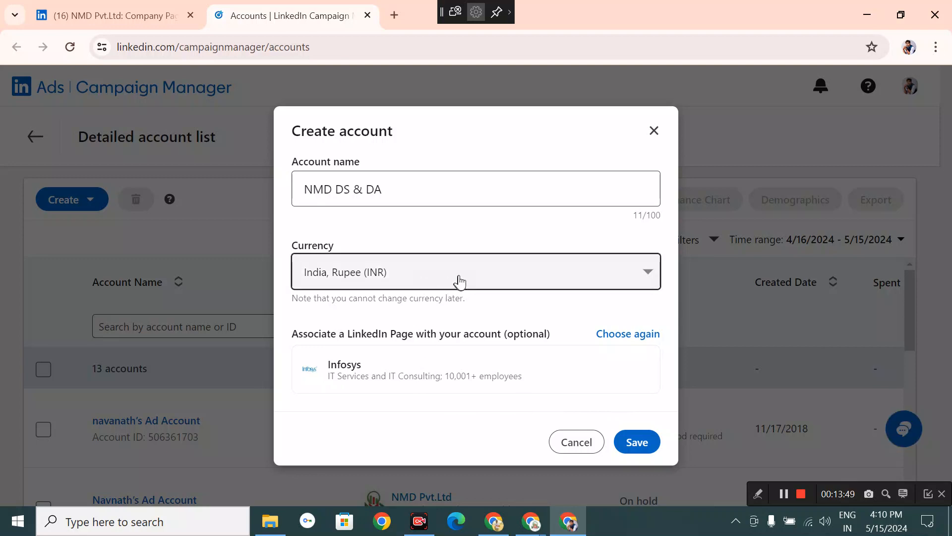
- Associate the NMD InfoTech page with the ad account instead and save the account
{"action": "left_click", "coordinate": [624, 335]}
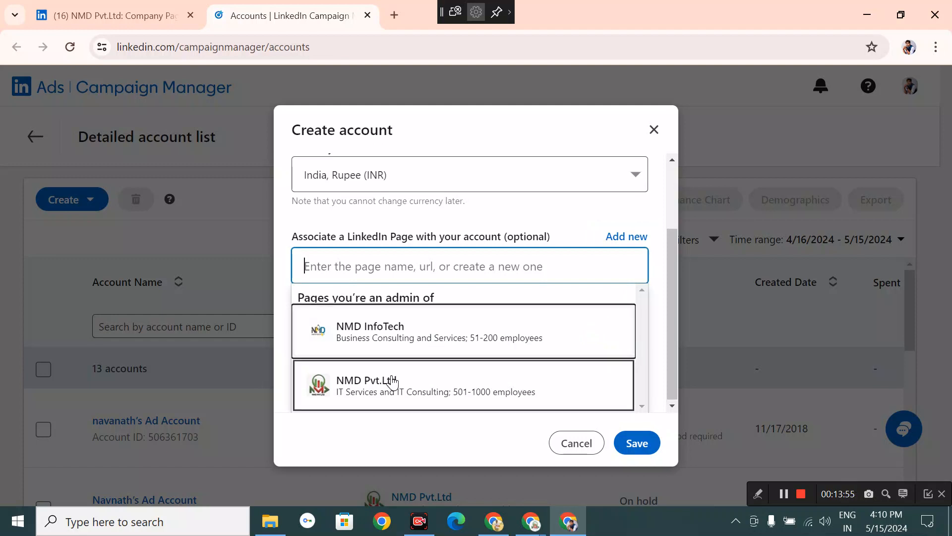
{"action": "left_click", "coordinate": [393, 340]}
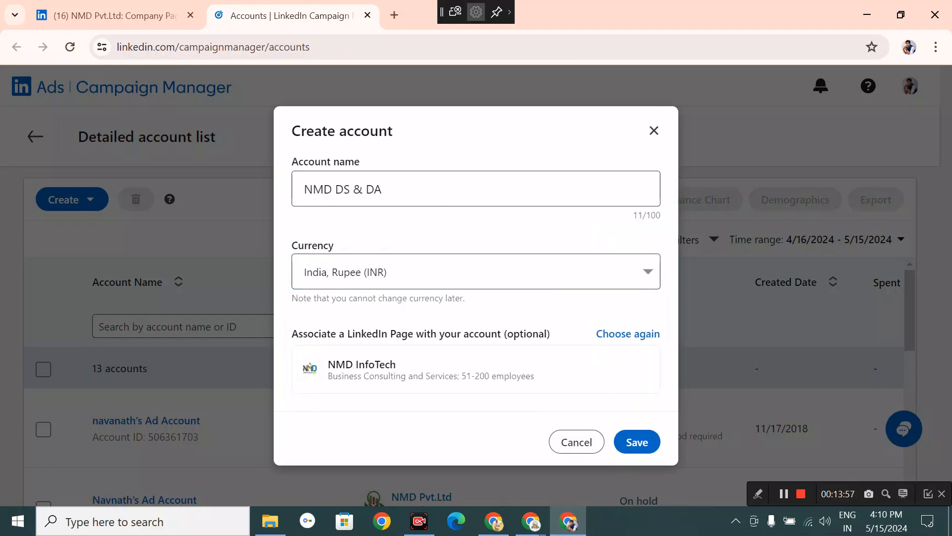
{"action": "left_click", "coordinate": [645, 442]}
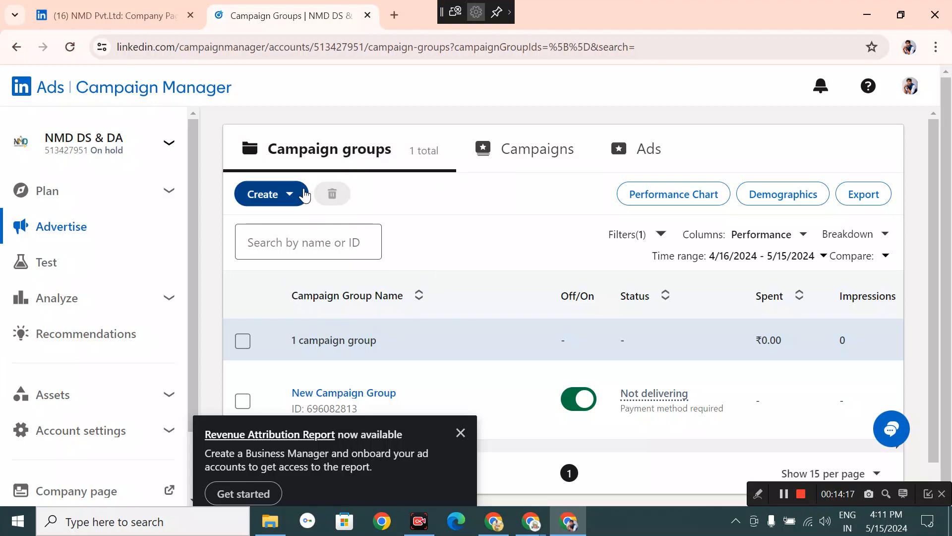
- Start a new campaign in the ad account and name its campaign group nmd info tech 15 may
{"action": "left_click", "coordinate": [289, 197]}
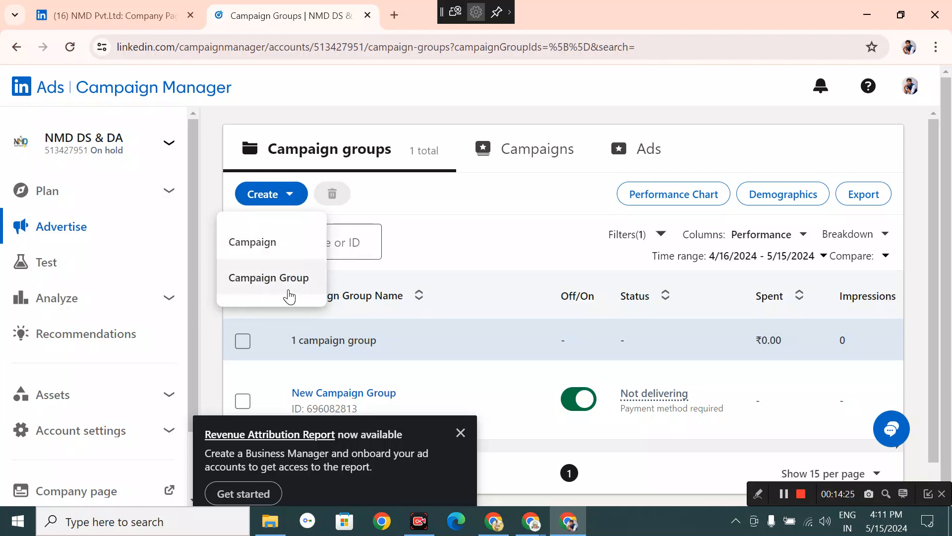
{"action": "left_click", "coordinate": [280, 242]}
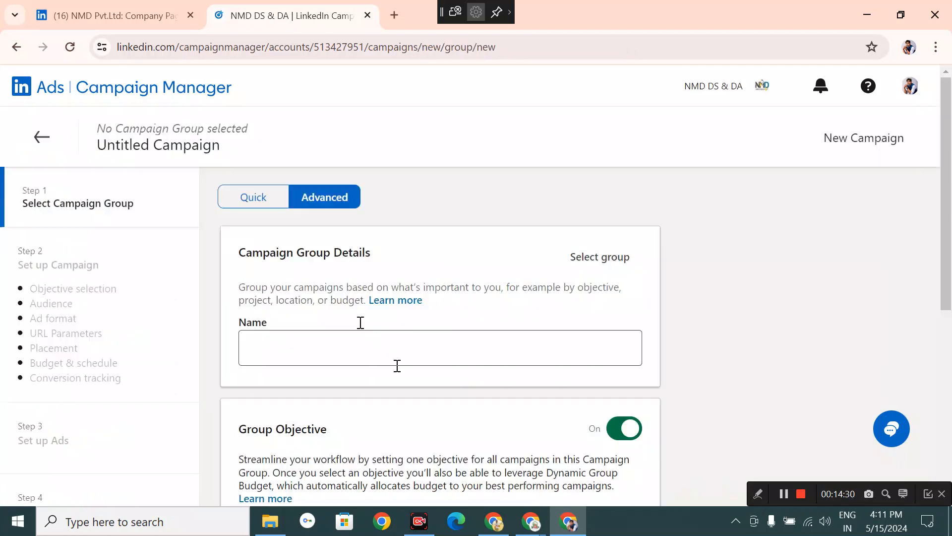
{"action": "left_click", "coordinate": [404, 351]}
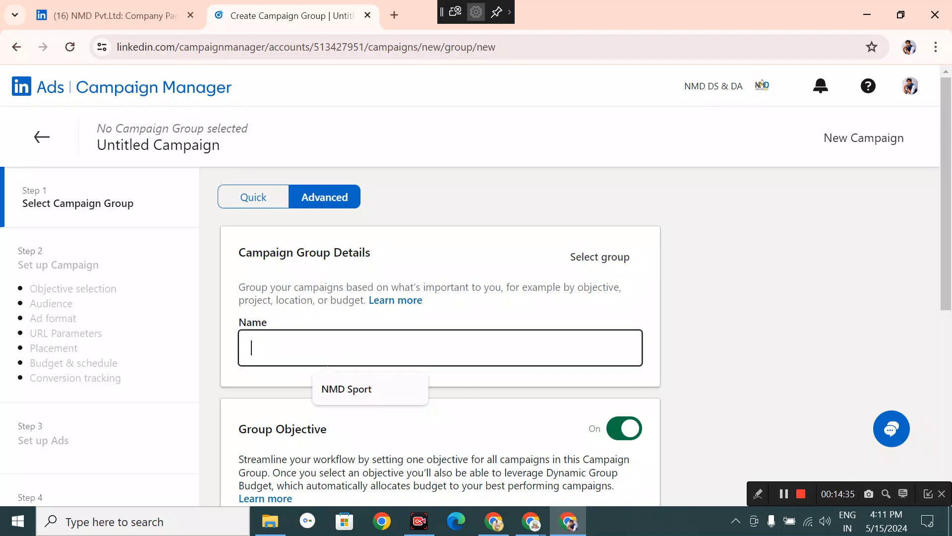
{"action": "type", "text": "nmd in"}
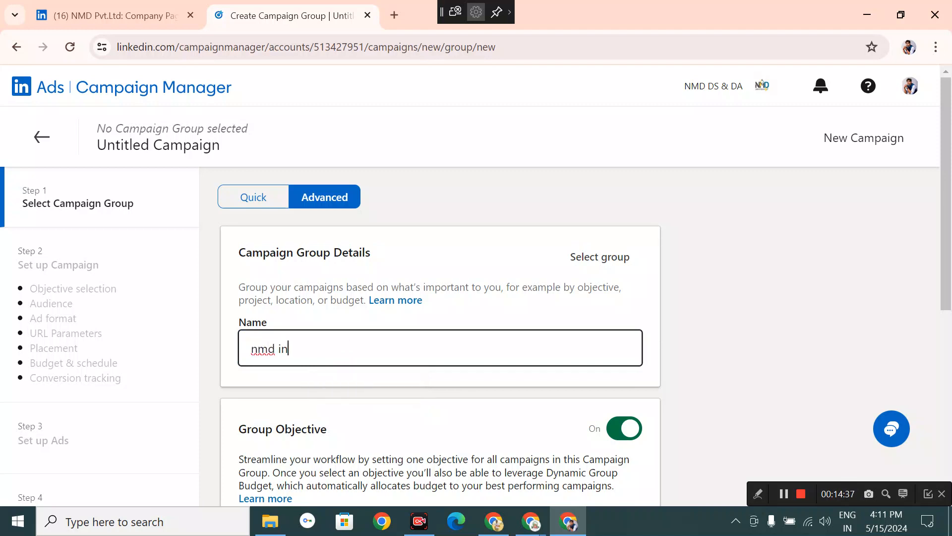
{"action": "type", "text": "fo tech"}
{"action": "type", "text": "14"}
{"action": "key", "text": "BackSpace"}
{"action": "type", "text": "5v"}
{"action": "key", "text": "BackSpace"}
{"action": "key", "text": "BackSpace"}
{"action": "type", "text": "may"}
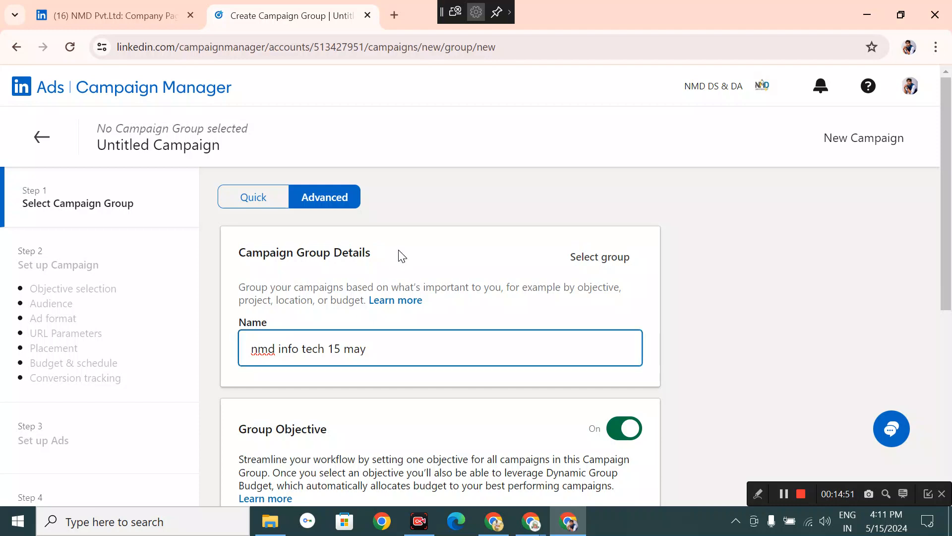
- Review the objective descriptions, choose Website visits for the campaign group, and continue to campaign setup with the default continuous schedule
{"action": "scroll", "coordinate": [350, 432], "scroll_direction": "down", "scroll_amount": 5}
{"action": "mouse_move", "coordinate": [310, 353]}
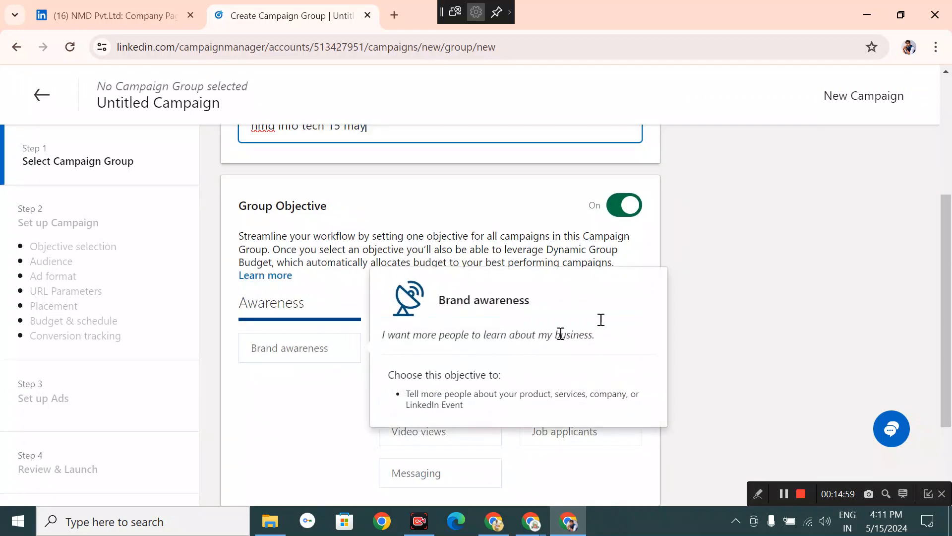
{"action": "scroll", "coordinate": [759, 268], "scroll_direction": "down", "scroll_amount": 3}
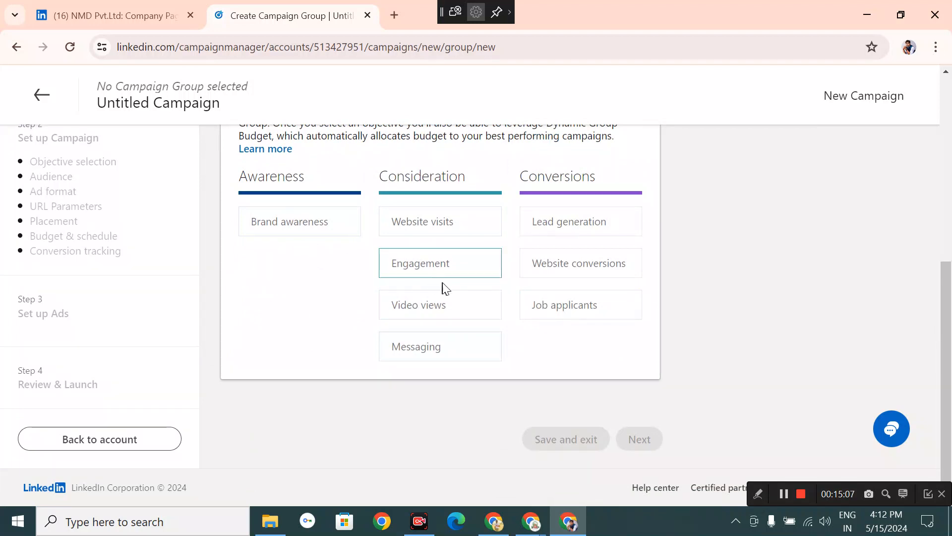
{"action": "mouse_move", "coordinate": [404, 235]}
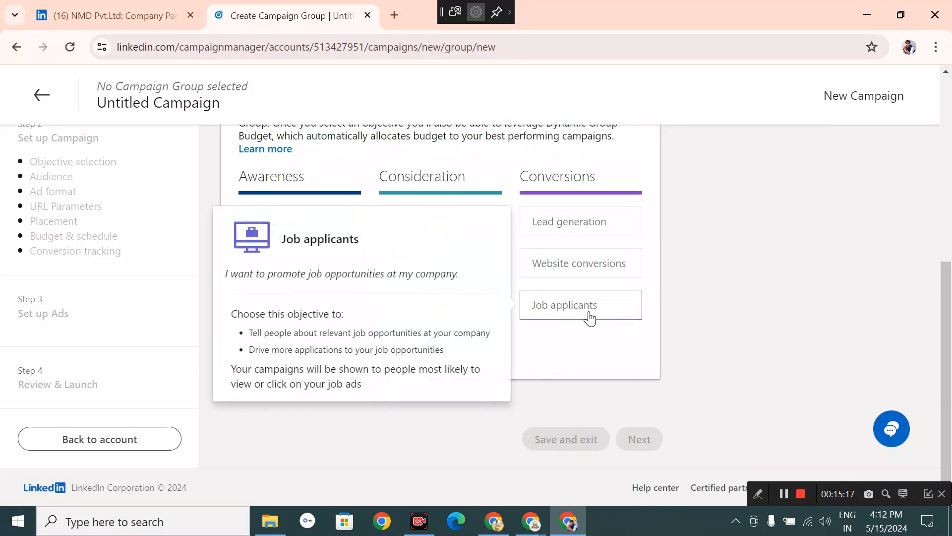
{"action": "mouse_move", "coordinate": [597, 274]}
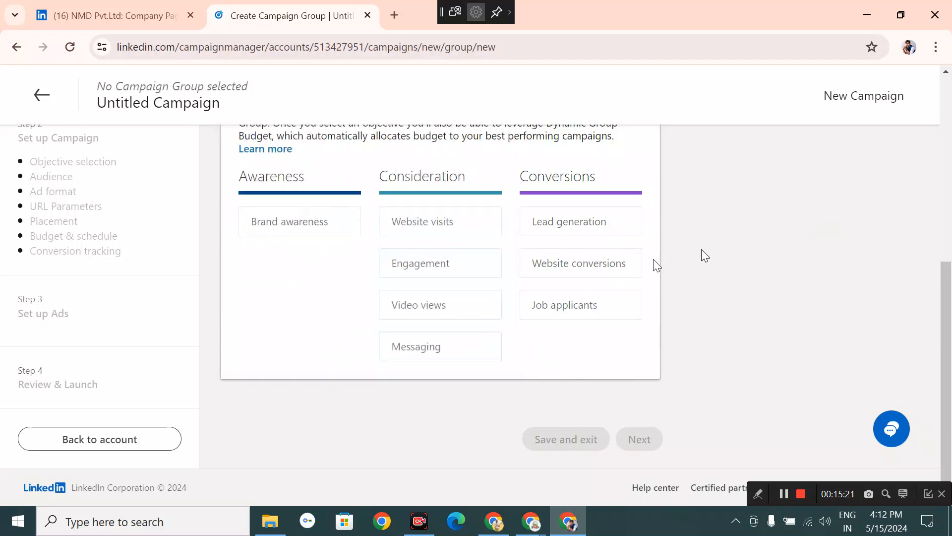
{"action": "left_click", "coordinate": [425, 229]}
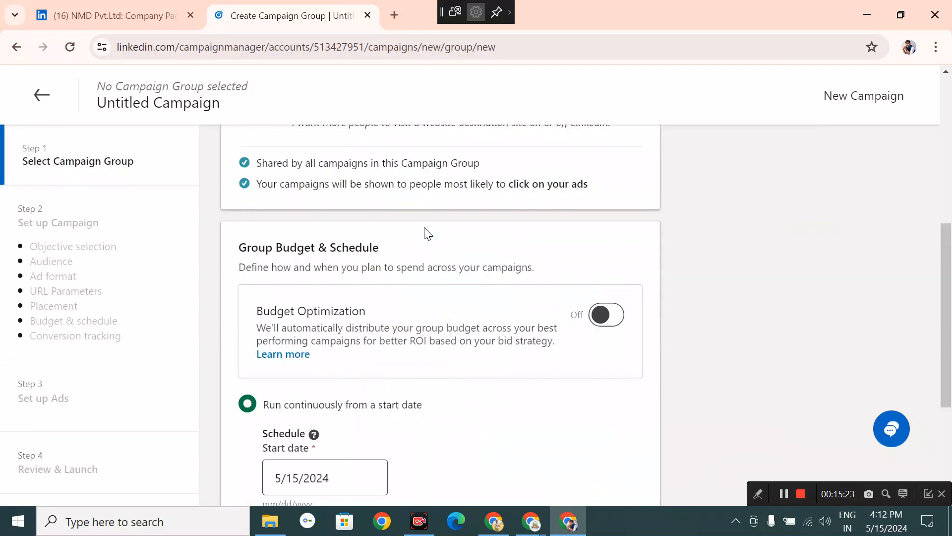
{"action": "scroll", "coordinate": [429, 383], "scroll_direction": "down", "scroll_amount": 4}
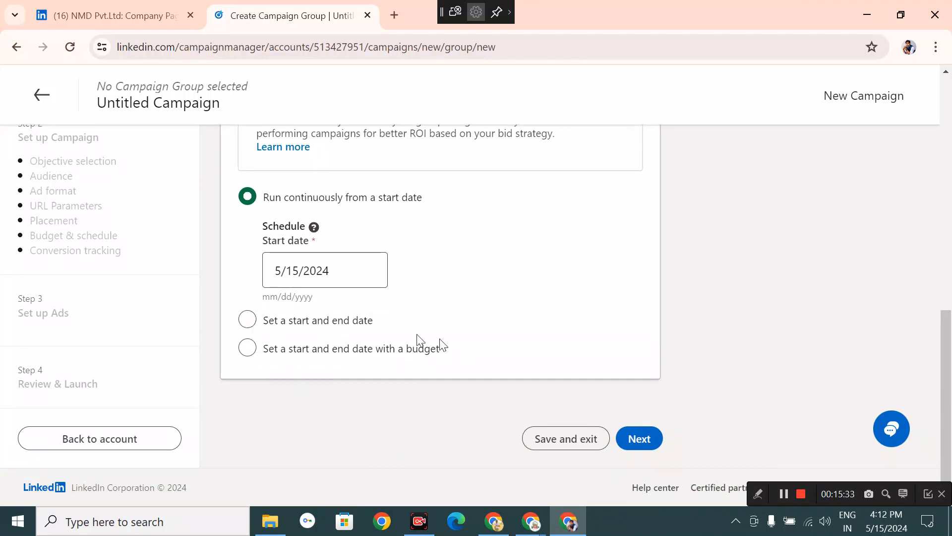
{"action": "left_click", "coordinate": [649, 440]}
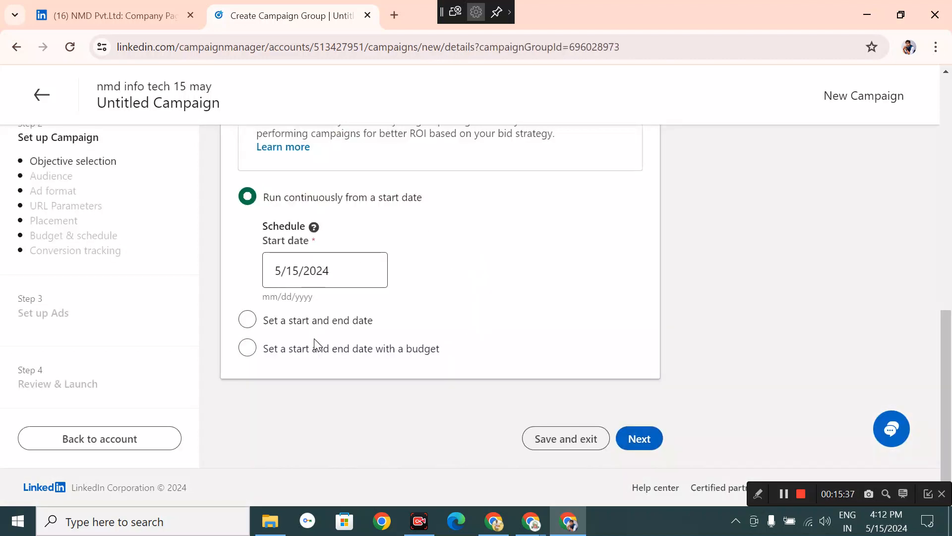
- Open the contact list upload form for the target audience and choose Contact list as the list type
{"action": "scroll", "coordinate": [320, 327], "scroll_direction": "up", "scroll_amount": 3}
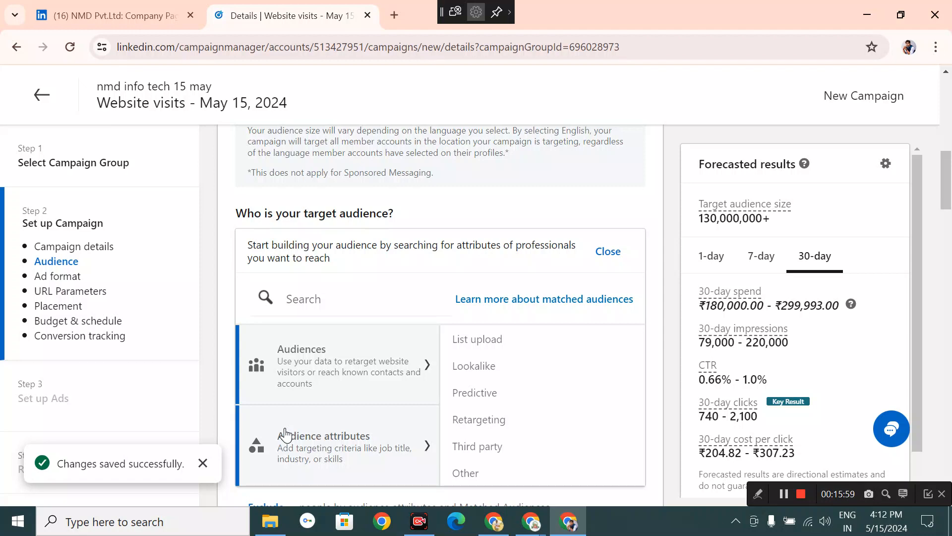
{"action": "left_click", "coordinate": [488, 341]}
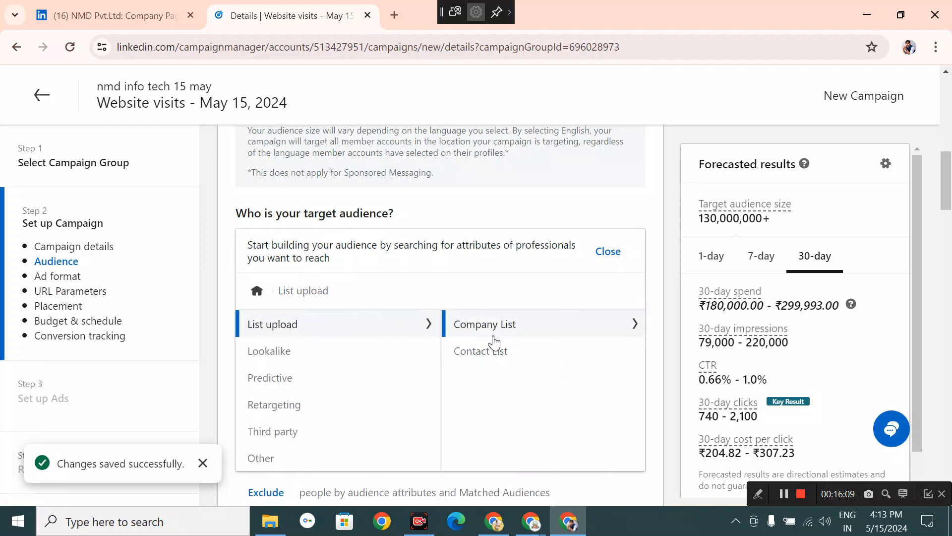
{"action": "left_click", "coordinate": [496, 353]}
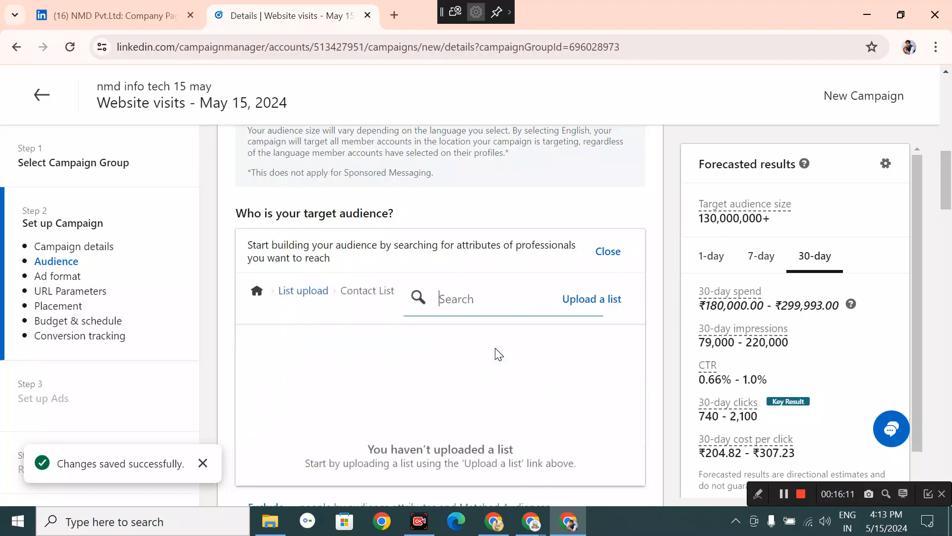
{"action": "left_click", "coordinate": [604, 300]}
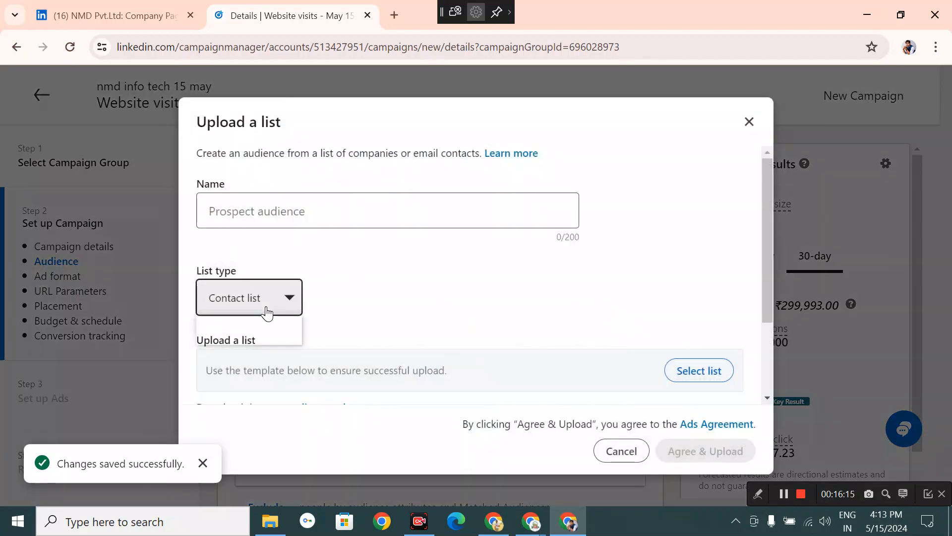
{"action": "left_click", "coordinate": [260, 309]}
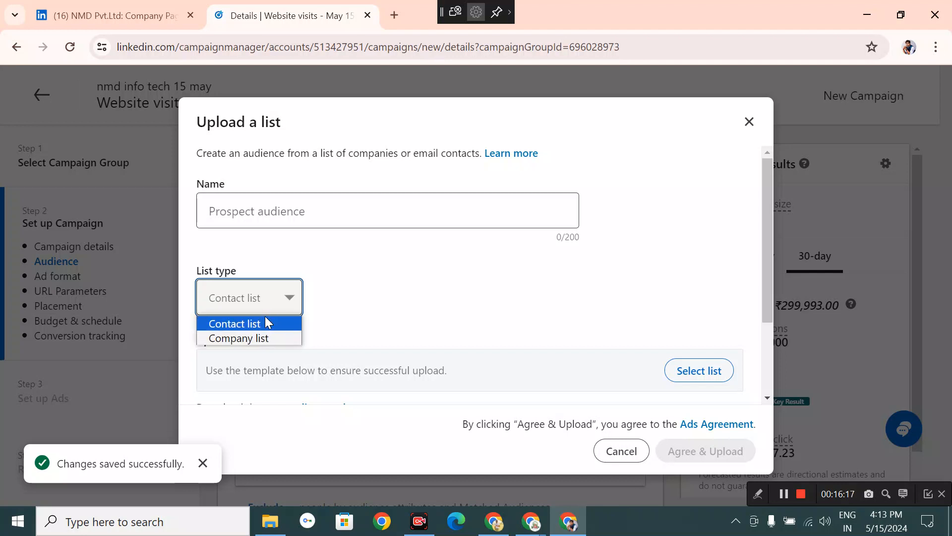
{"action": "left_click", "coordinate": [265, 324]}
{"action": "scroll", "coordinate": [693, 402], "scroll_direction": "down", "scroll_amount": 3}
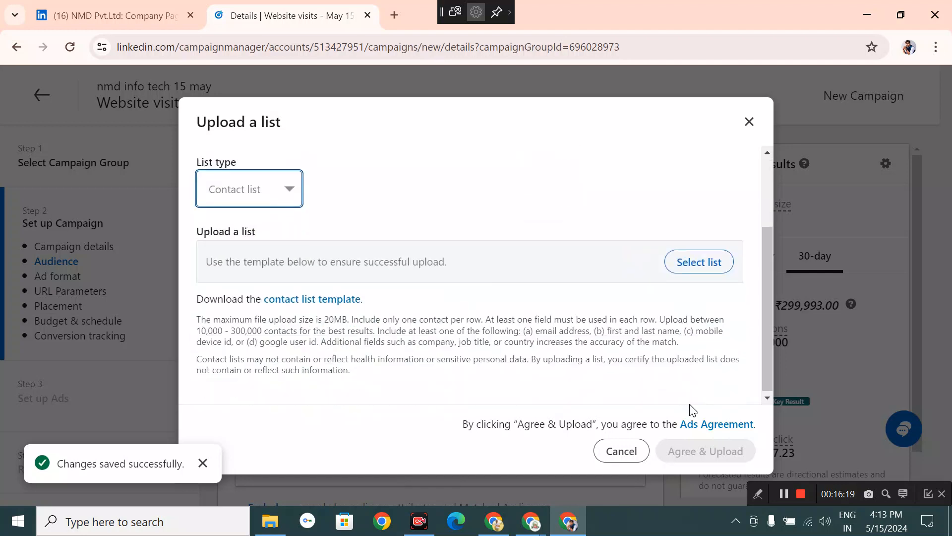
- Try to upload the AdventureWorks_Returns file as the contact list, then cancel the list upload
{"action": "left_click", "coordinate": [697, 262]}
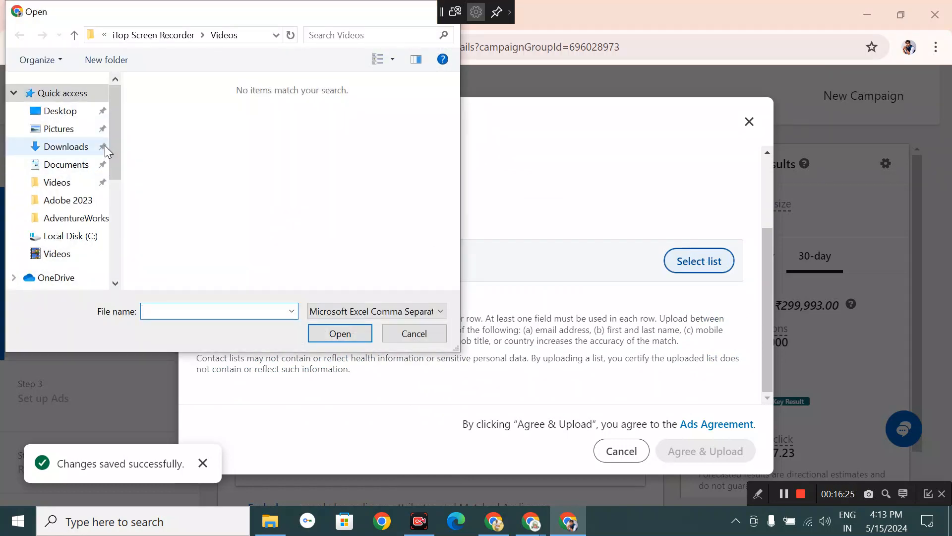
{"action": "left_click", "coordinate": [60, 226]}
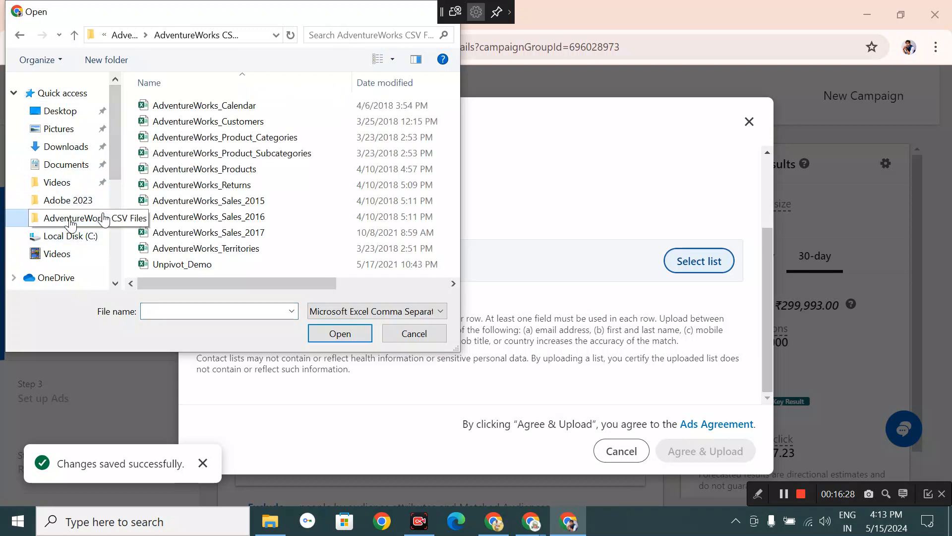
{"action": "double_click", "coordinate": [217, 184]}
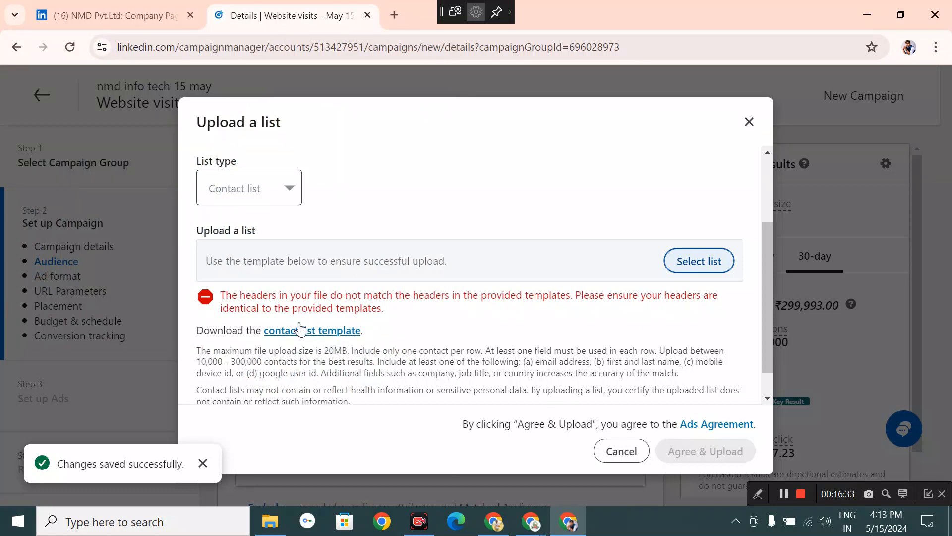
{"action": "left_click", "coordinate": [707, 259]}
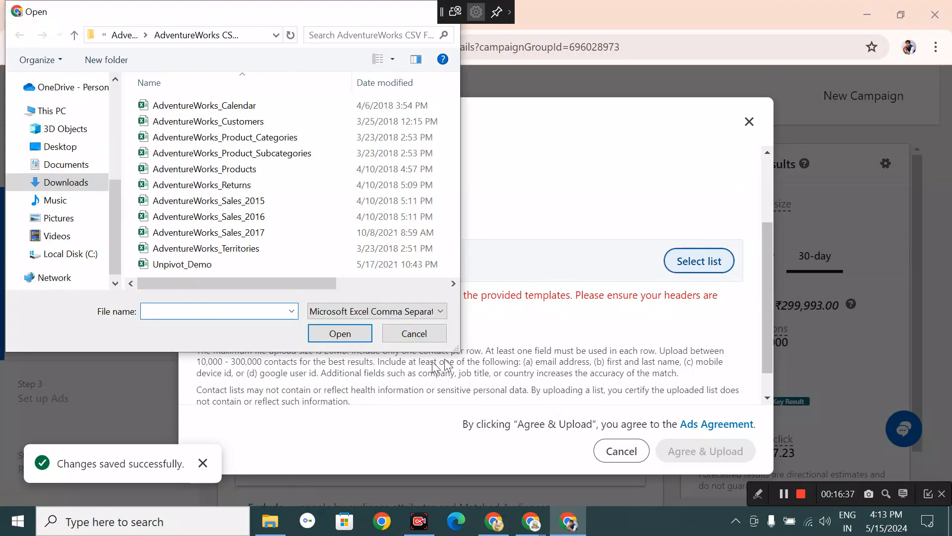
{"action": "left_click", "coordinate": [412, 333]}
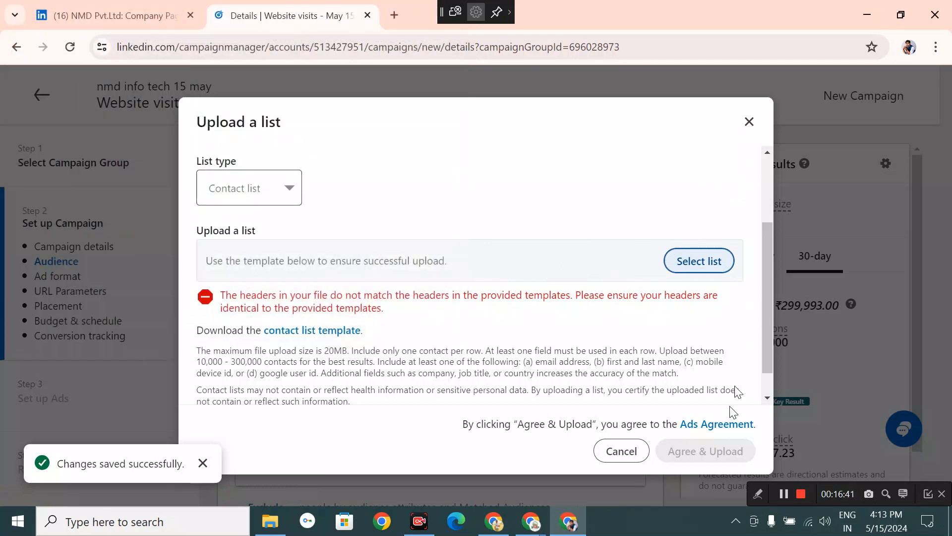
{"action": "left_click", "coordinate": [617, 452]}
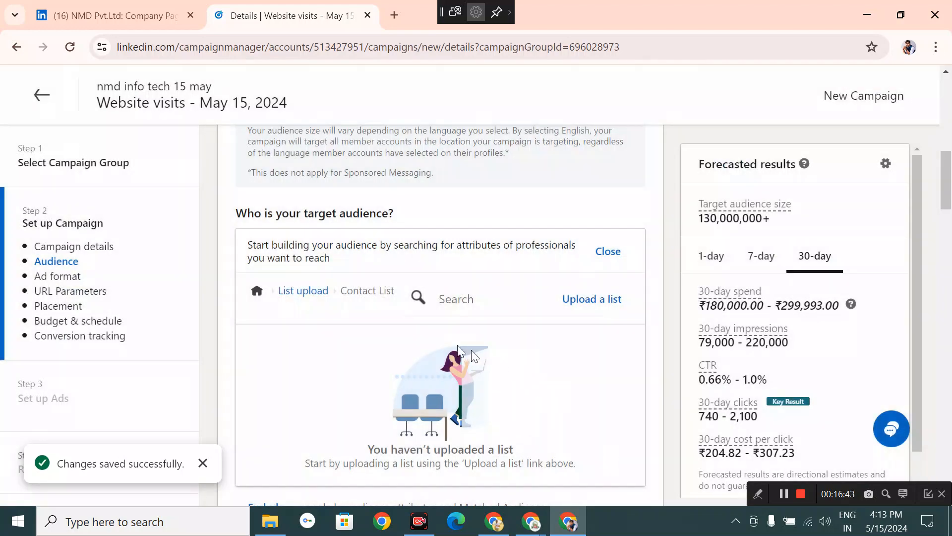
- Replace the India target location with Pune, Maharashtra, India; Pune/Pimpri-Chinchwad Area; and Pune Camp, Maharashtra, India
{"action": "scroll", "coordinate": [416, 328], "scroll_direction": "up", "scroll_amount": 10}
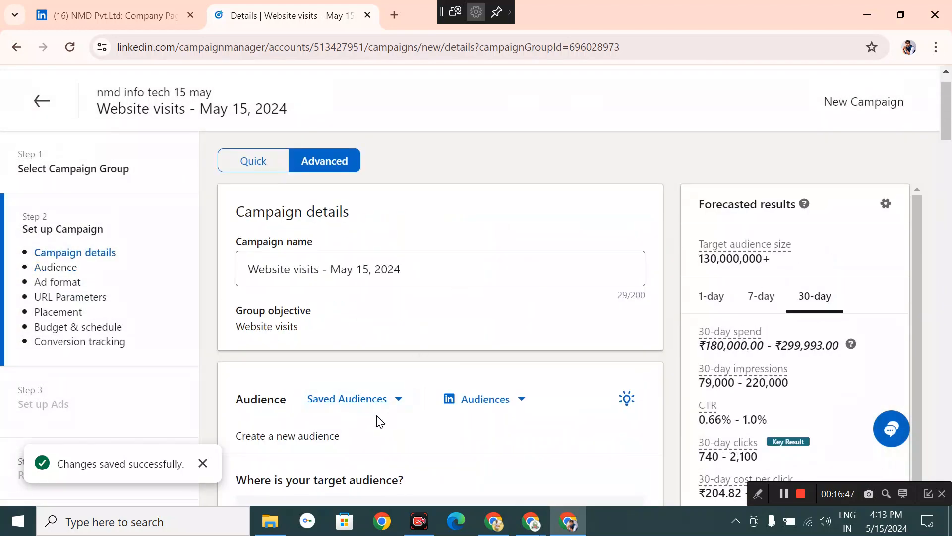
{"action": "scroll", "coordinate": [276, 344], "scroll_direction": "down", "scroll_amount": 1}
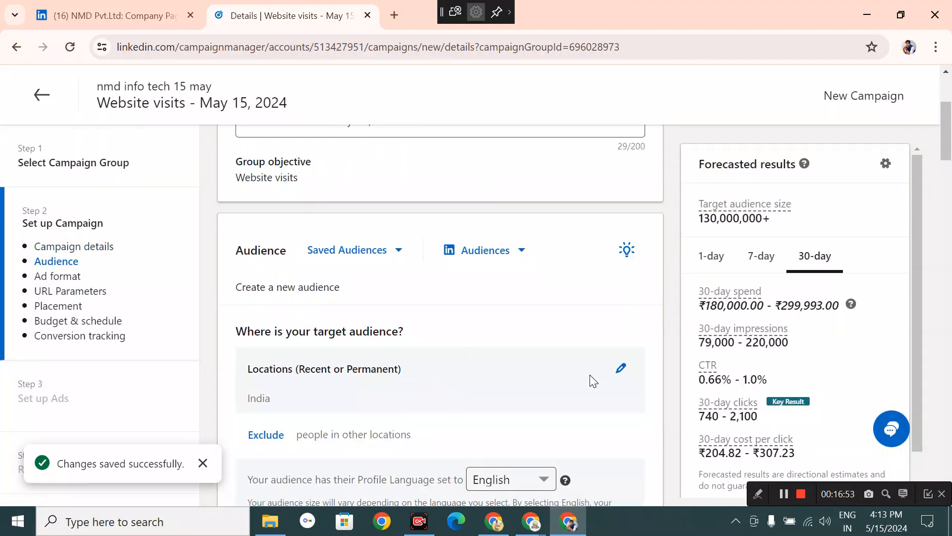
{"action": "left_click", "coordinate": [617, 371]}
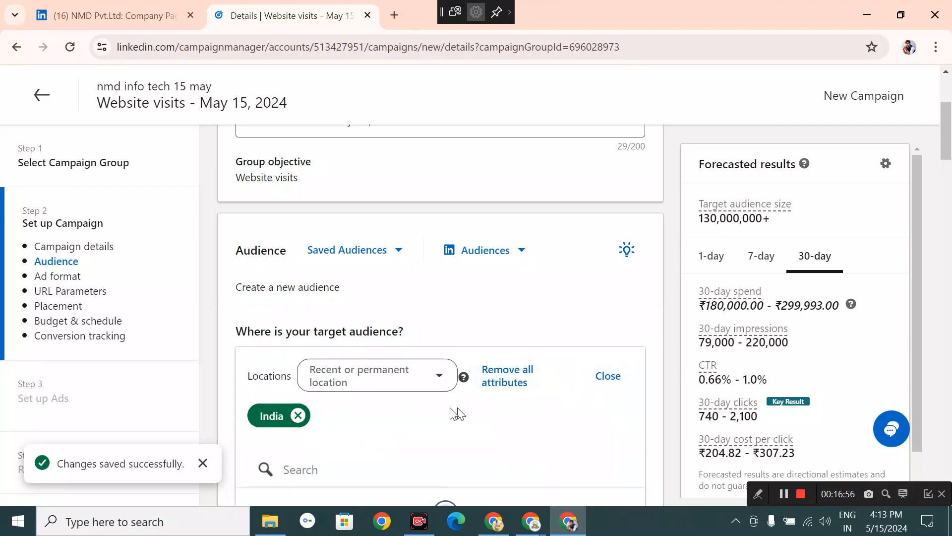
{"action": "left_click", "coordinate": [297, 415]}
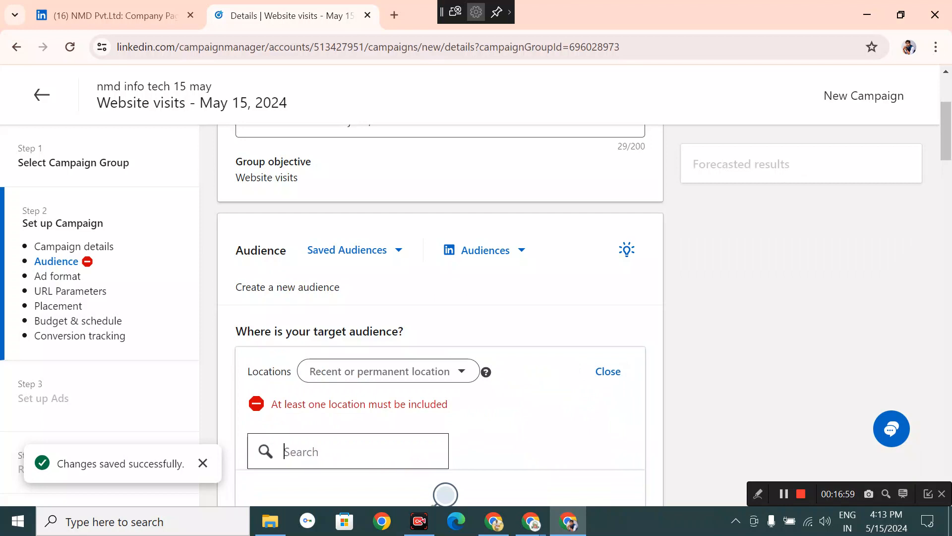
{"action": "type", "text": "pune"}
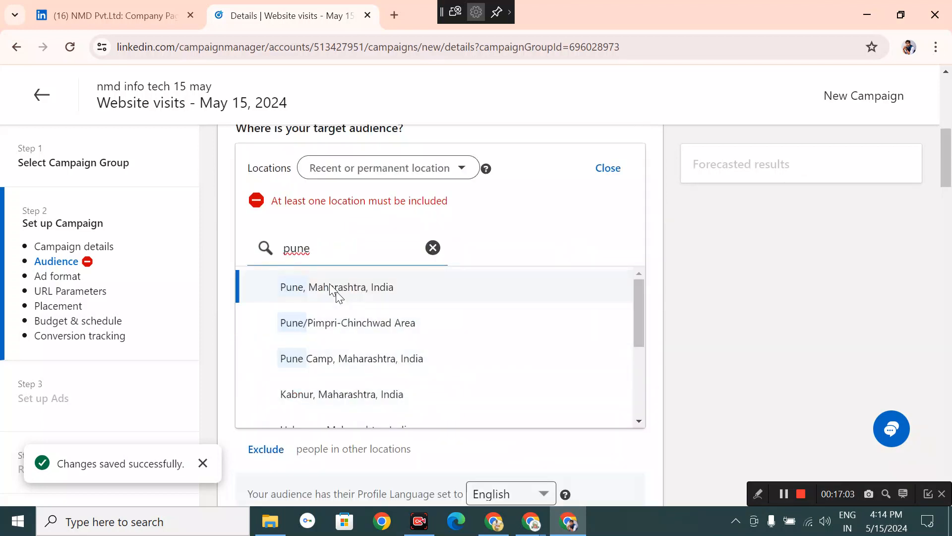
{"action": "left_click", "coordinate": [329, 282]}
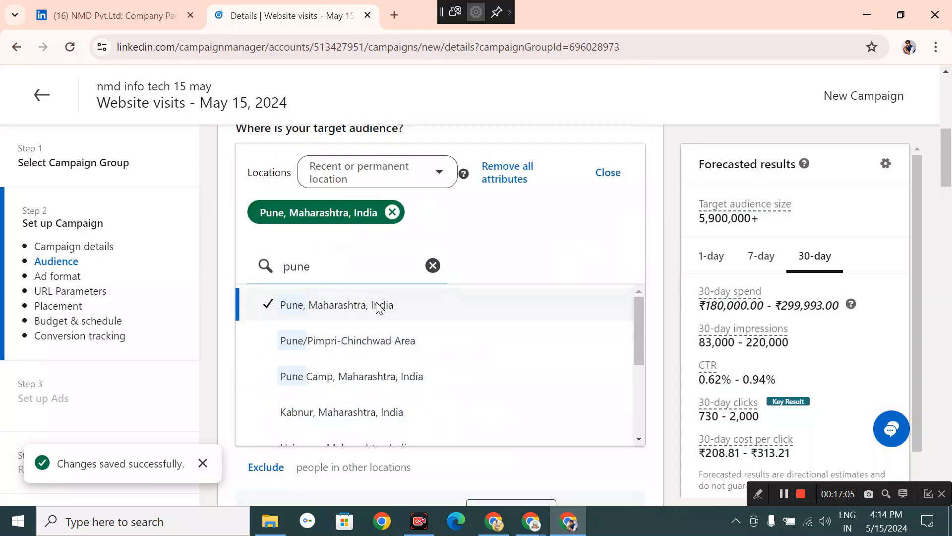
{"action": "left_click", "coordinate": [367, 343]}
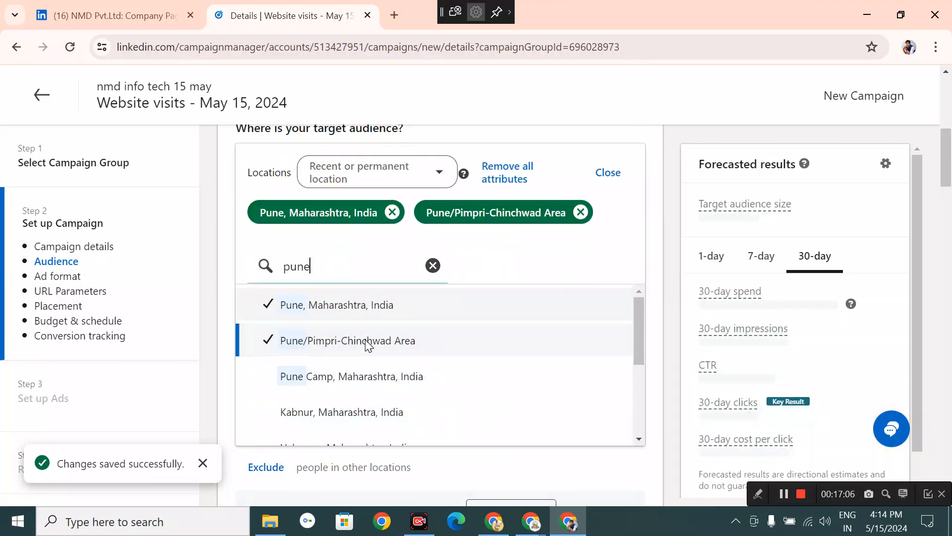
{"action": "left_click", "coordinate": [352, 367]}
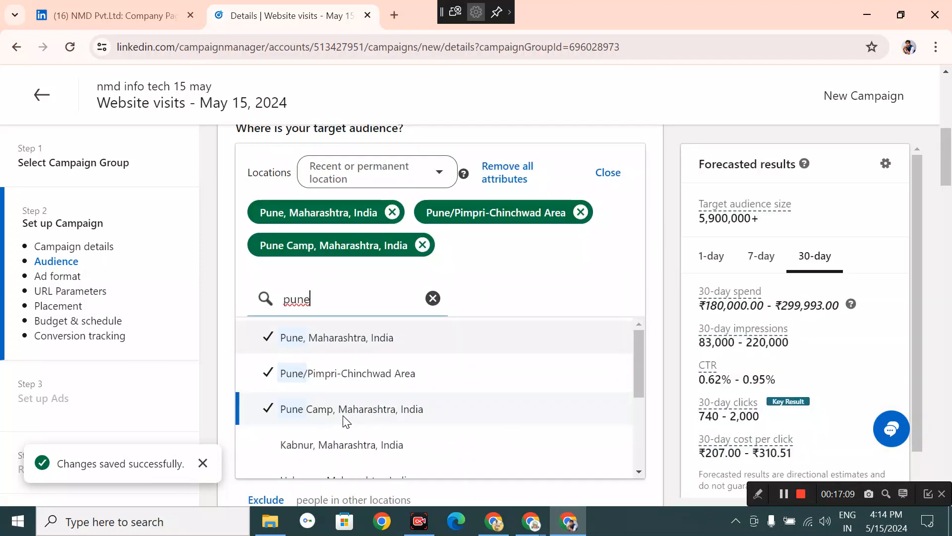
{"action": "scroll", "coordinate": [344, 419], "scroll_direction": "down", "scroll_amount": 5}
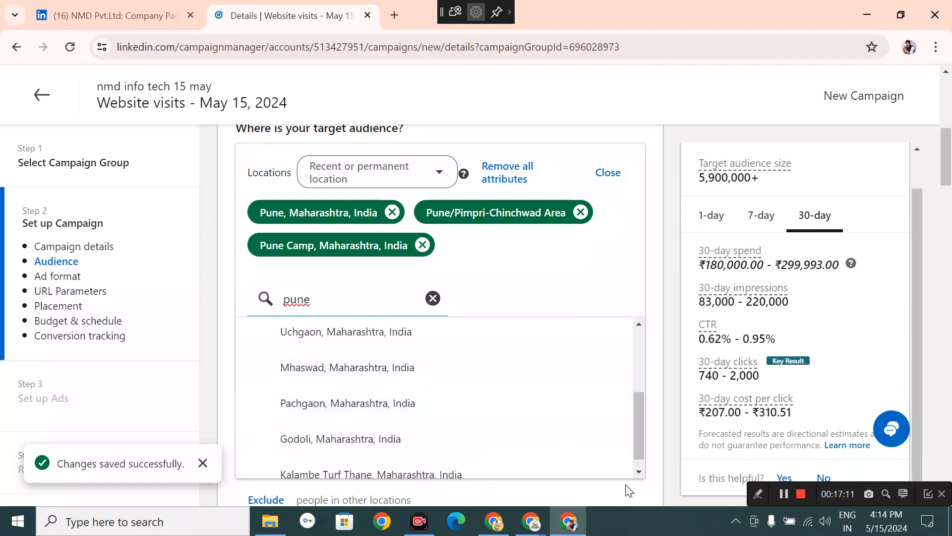
- Open the options for narrowing the target audience further
{"action": "scroll", "coordinate": [674, 335], "scroll_direction": "down", "scroll_amount": 5}
{"action": "scroll", "coordinate": [660, 383], "scroll_direction": "down", "scroll_amount": 3}
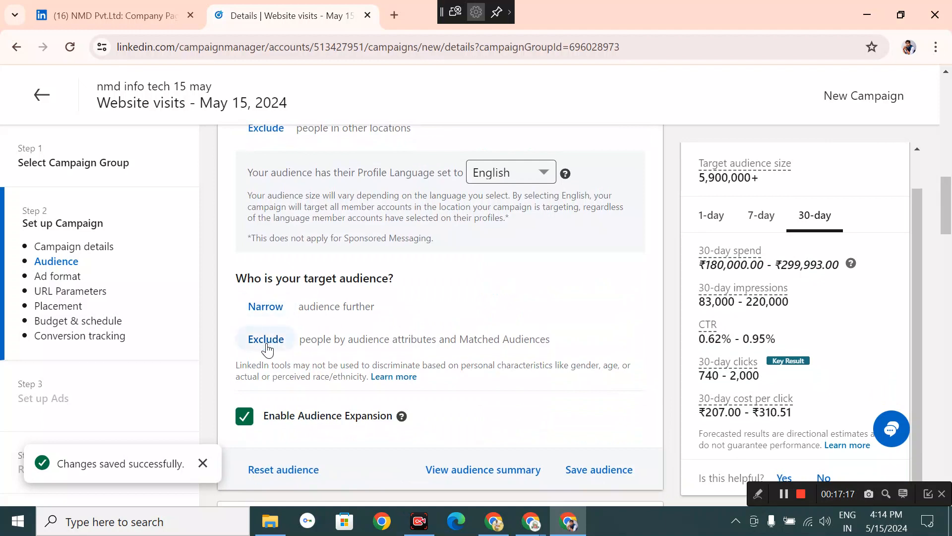
{"action": "left_click", "coordinate": [279, 313]}
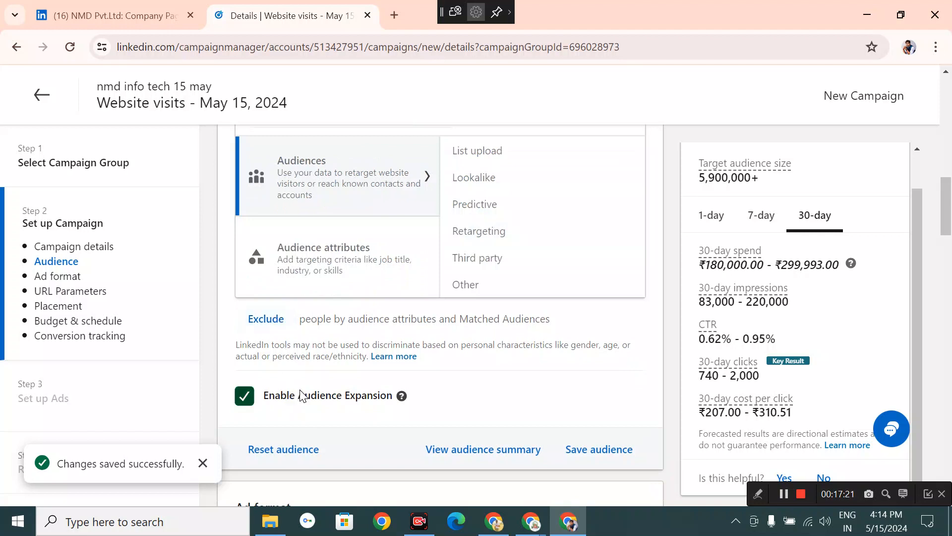
- Save the audience under the name pune with the description "for ds"
{"action": "scroll", "coordinate": [303, 395], "scroll_direction": "down", "scroll_amount": 3}
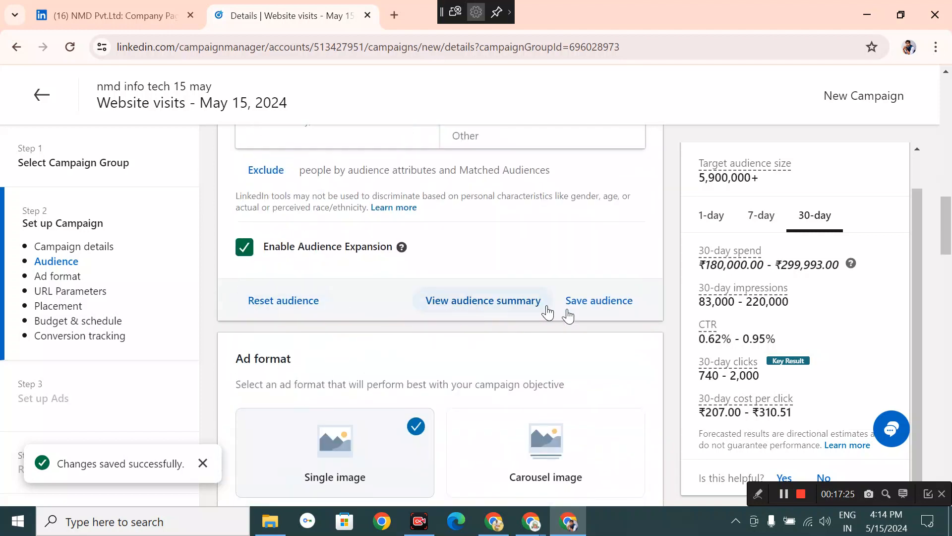
{"action": "left_click", "coordinate": [596, 311]}
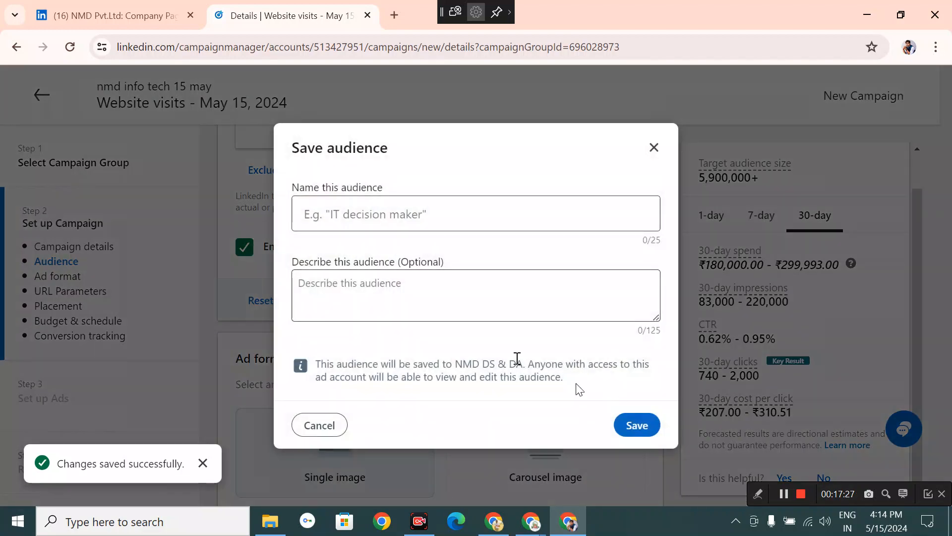
{"action": "left_click", "coordinate": [352, 214]}
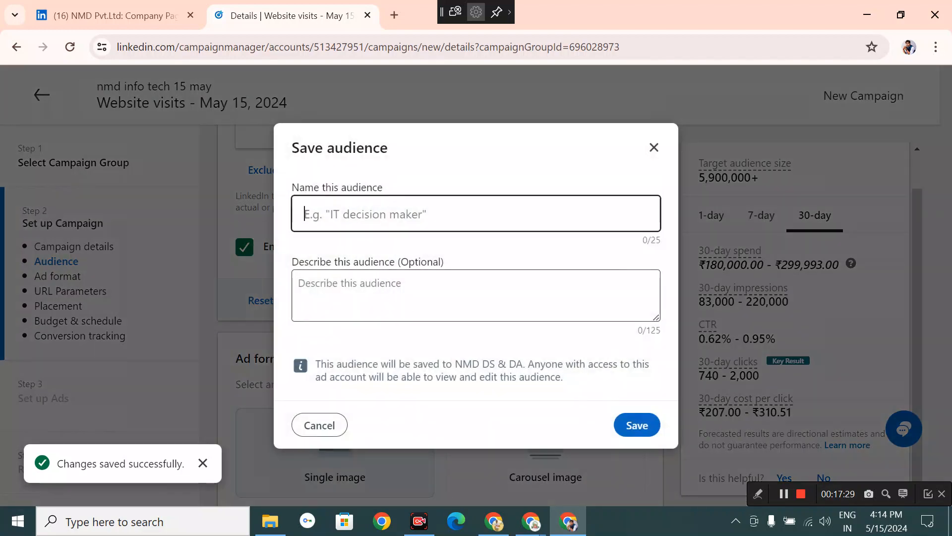
{"action": "type", "text": "pune"}
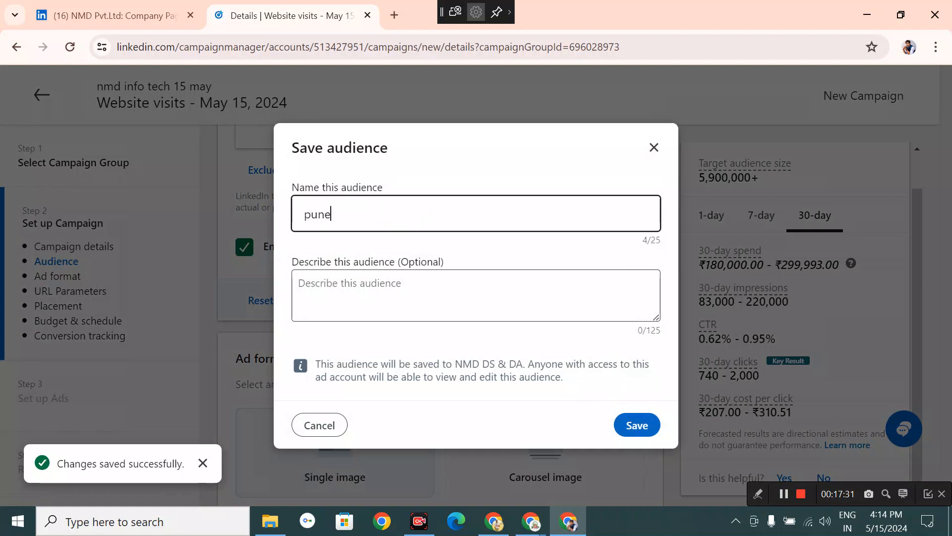
{"action": "left_click", "coordinate": [304, 280]}
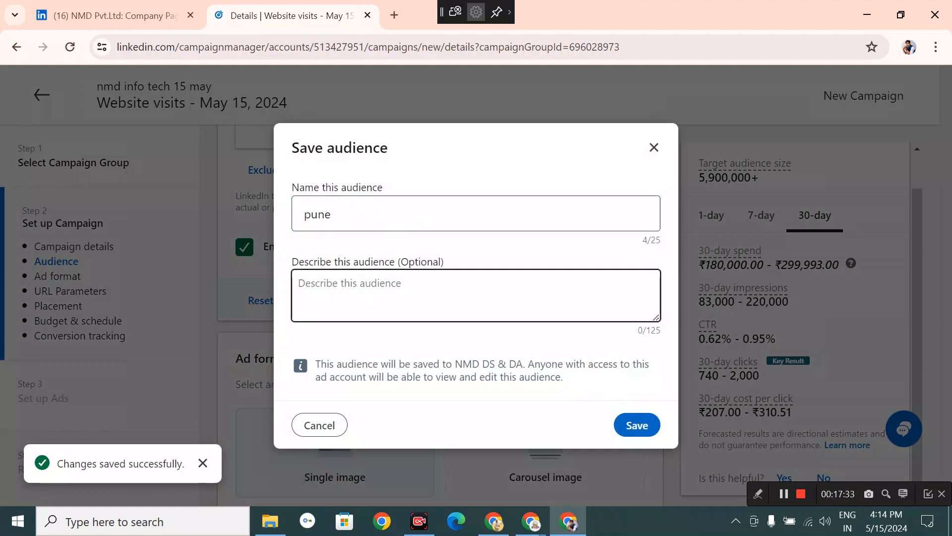
{"action": "type", "text": "for ds"}
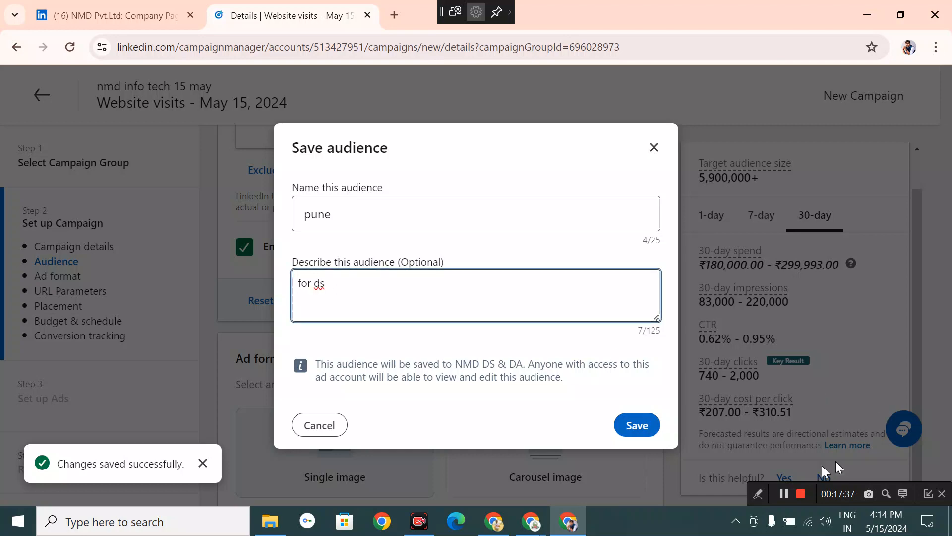
{"action": "left_click", "coordinate": [641, 426]}
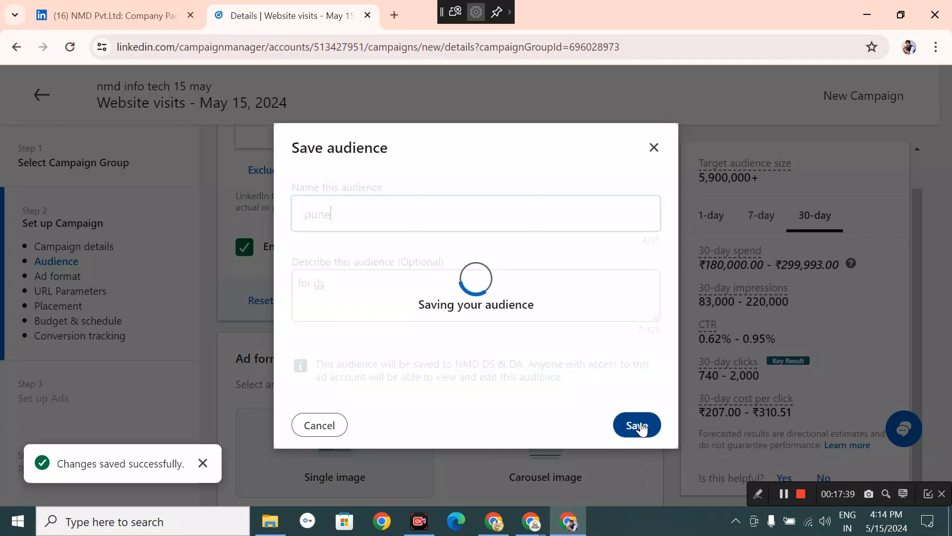
- Look over the available ad formats, the URL tracking parameters and the placement options of the campaign
{"action": "scroll", "coordinate": [518, 348], "scroll_direction": "down", "scroll_amount": 3}
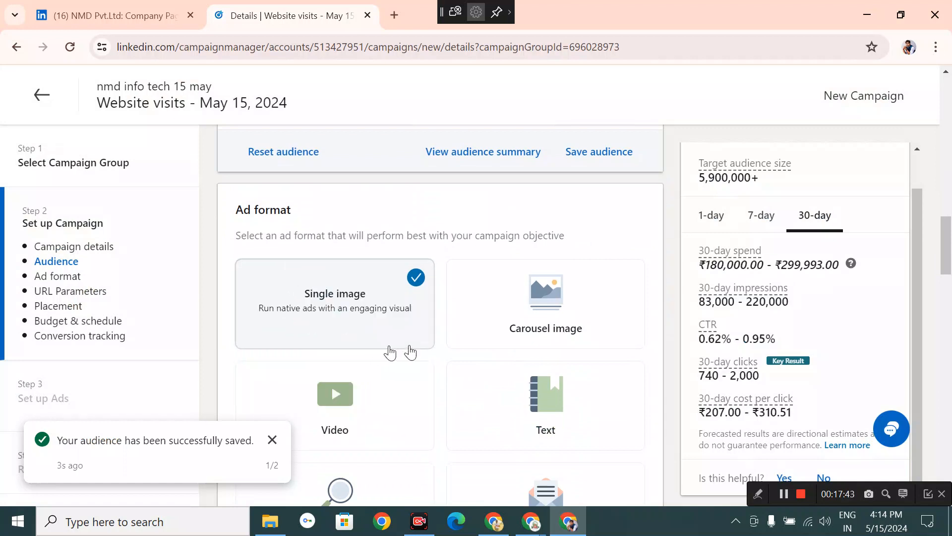
{"action": "scroll", "coordinate": [560, 340], "scroll_direction": "down", "scroll_amount": 3}
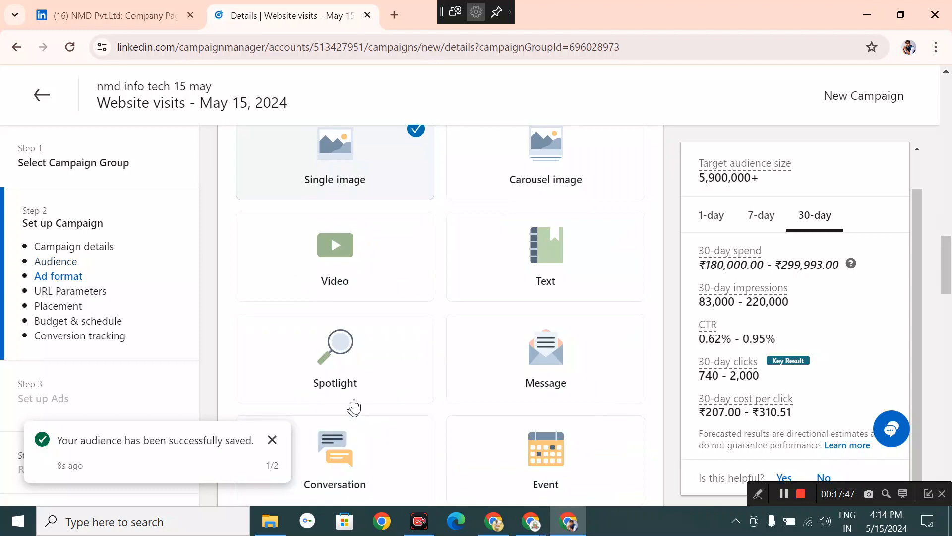
{"action": "scroll", "coordinate": [544, 383], "scroll_direction": "down", "scroll_amount": 3}
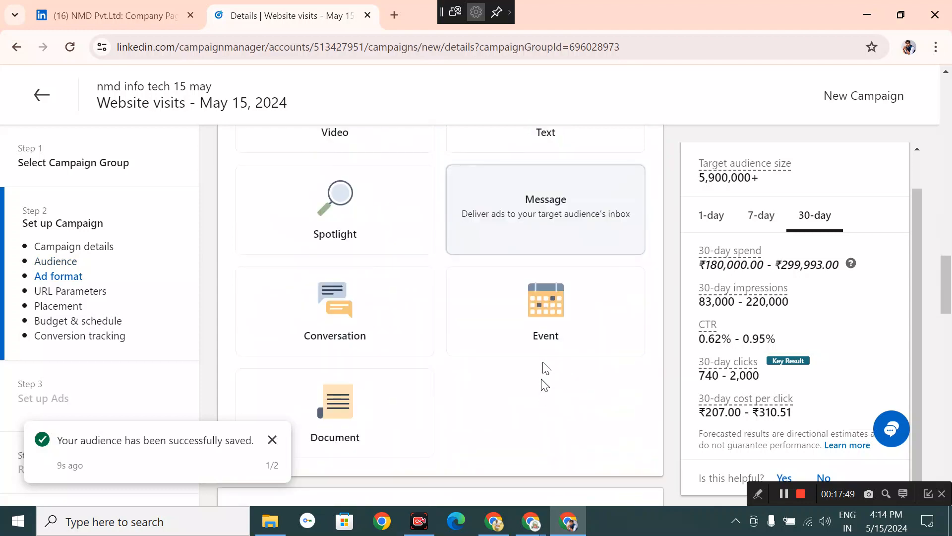
{"action": "scroll", "coordinate": [355, 436], "scroll_direction": "down", "scroll_amount": 3}
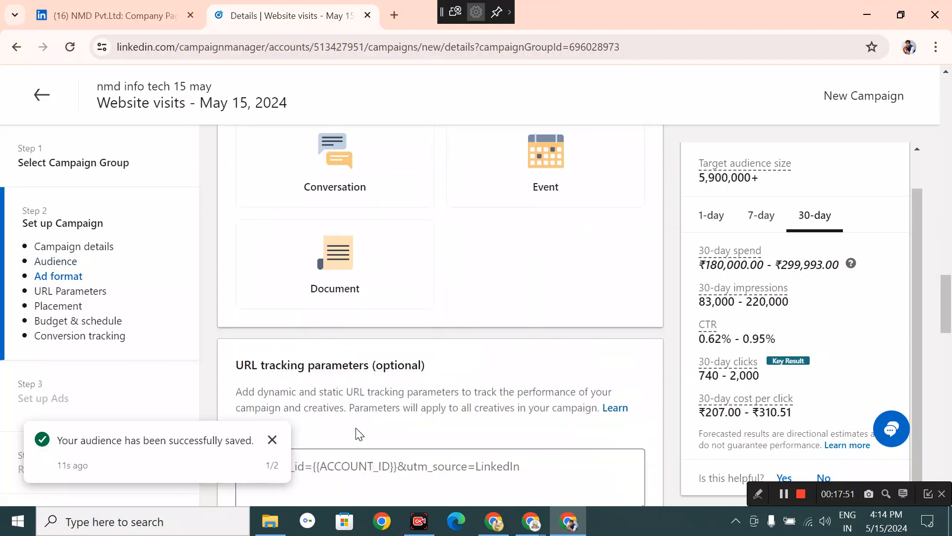
{"action": "scroll", "coordinate": [357, 431], "scroll_direction": "up", "scroll_amount": 10}
{"action": "scroll", "coordinate": [377, 402], "scroll_direction": "down", "scroll_amount": 9}
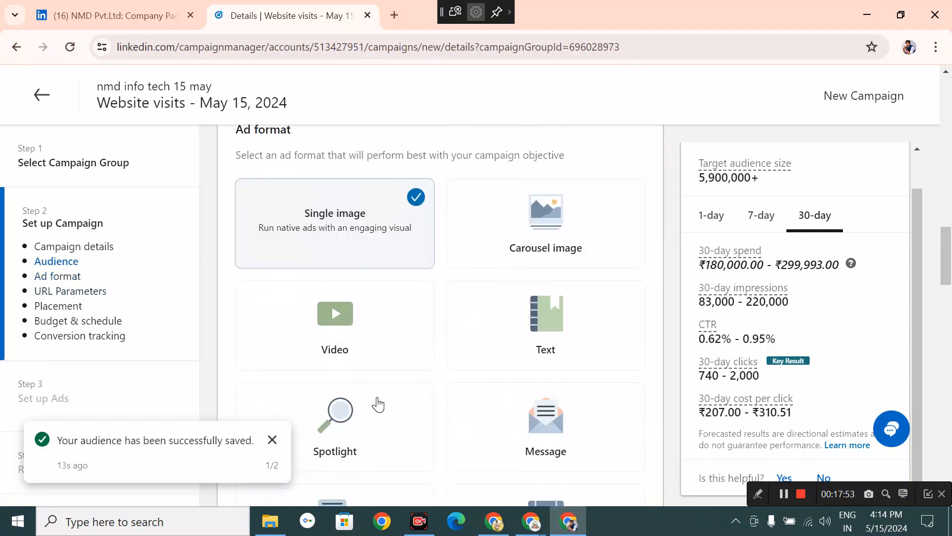
{"action": "scroll", "coordinate": [378, 400], "scroll_direction": "down", "scroll_amount": 5}
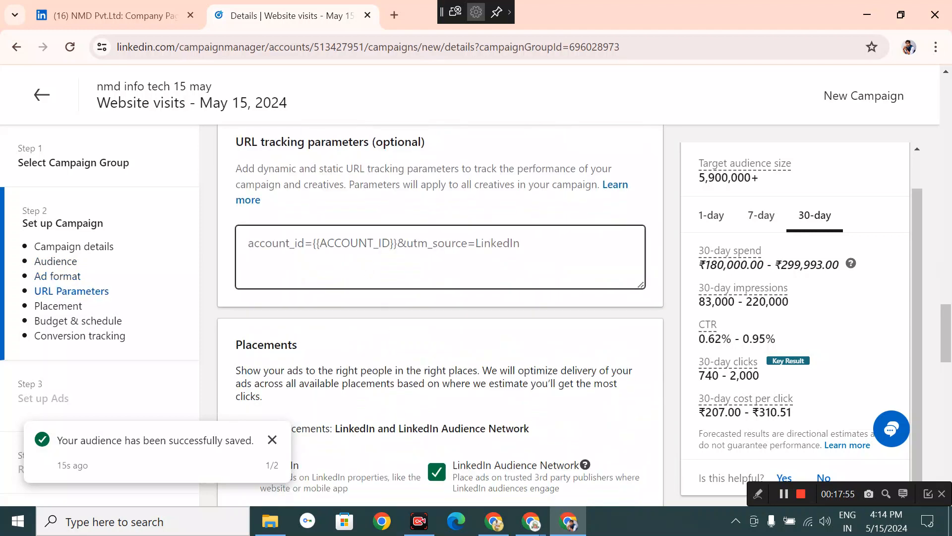
{"action": "scroll", "coordinate": [365, 269], "scroll_direction": "down", "scroll_amount": 4}
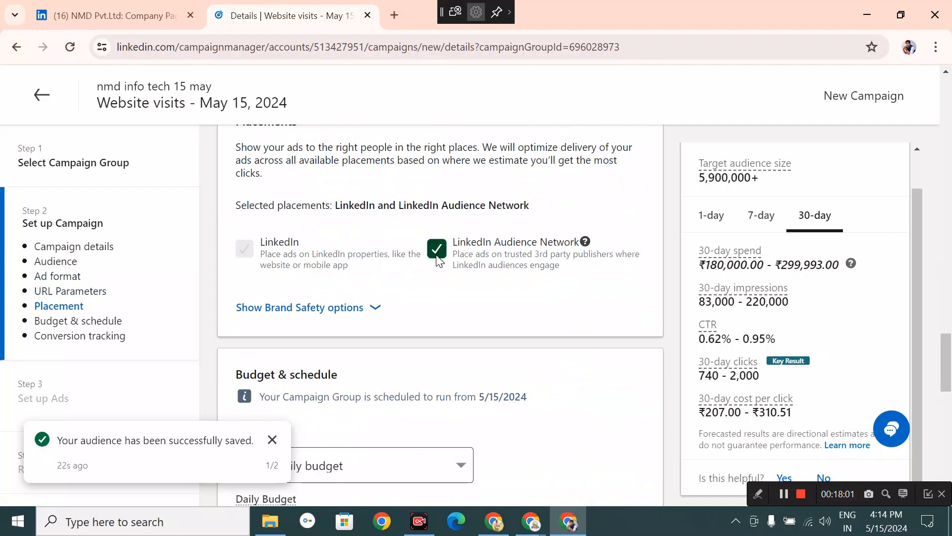
- Keep the budget type as a daily budget and set the daily budget to ₹5,000
{"action": "scroll", "coordinate": [265, 267], "scroll_direction": "down", "scroll_amount": 3}
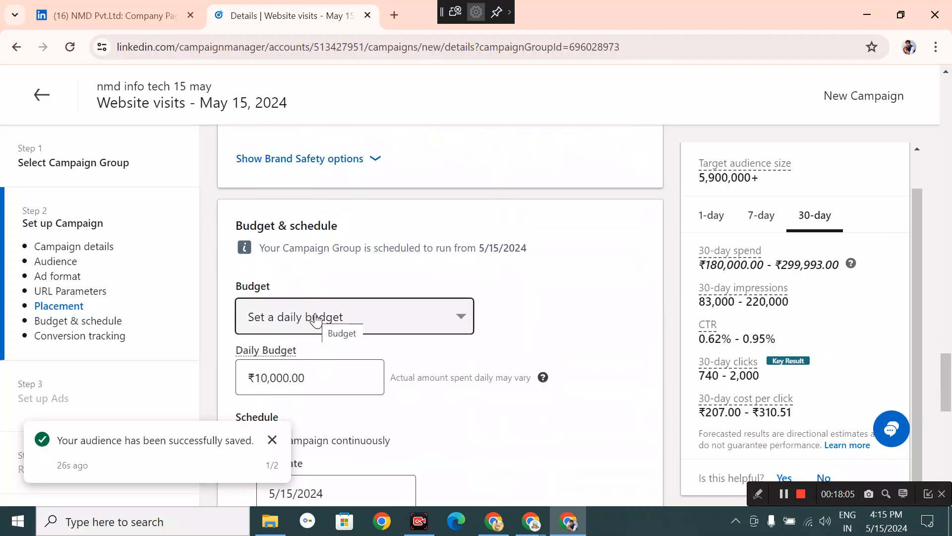
{"action": "left_click", "coordinate": [345, 322]}
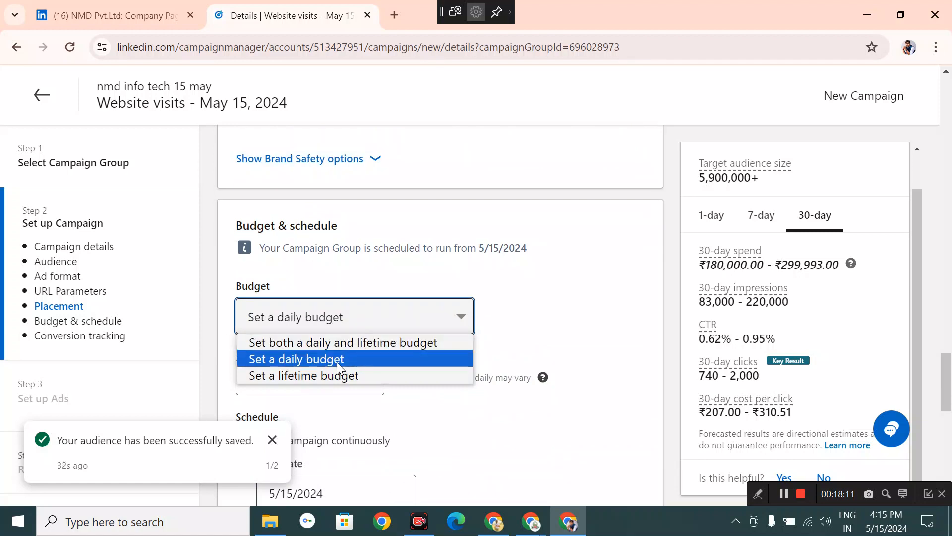
{"action": "key", "text": "Down"}
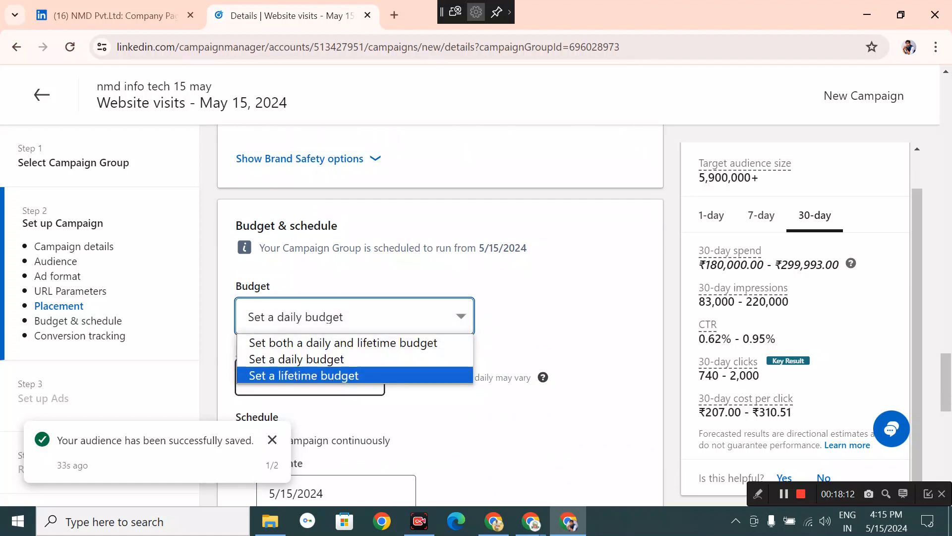
{"action": "left_click", "coordinate": [332, 362]}
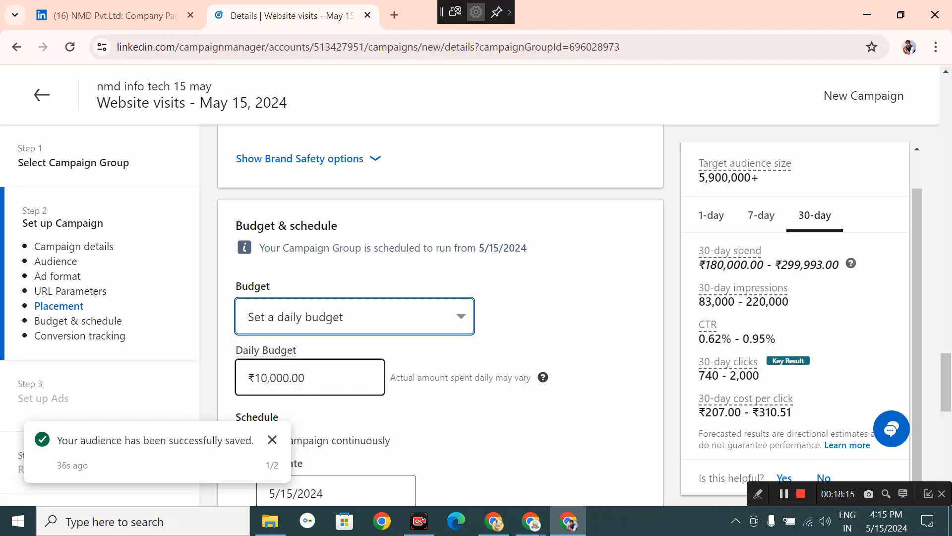
{"action": "key", "text": "Tab"}
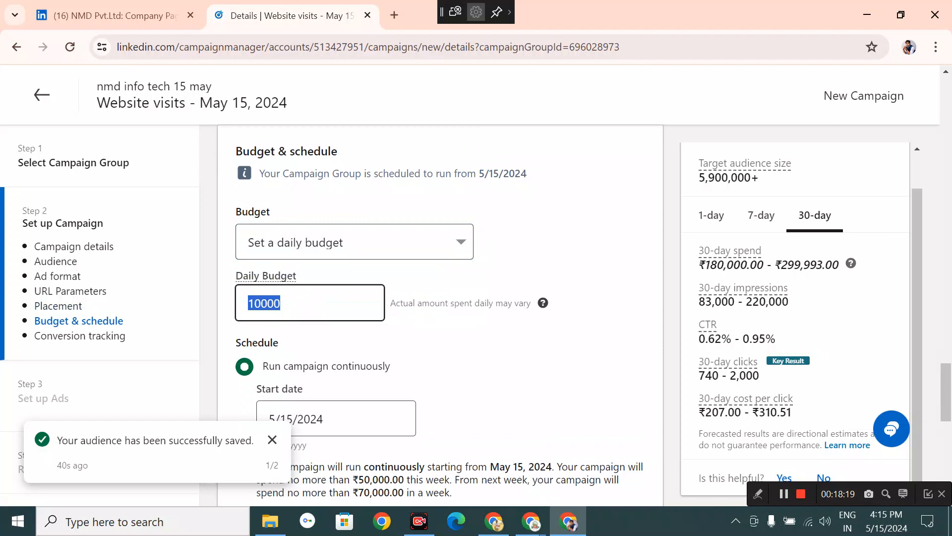
{"action": "type", "text": "5"}
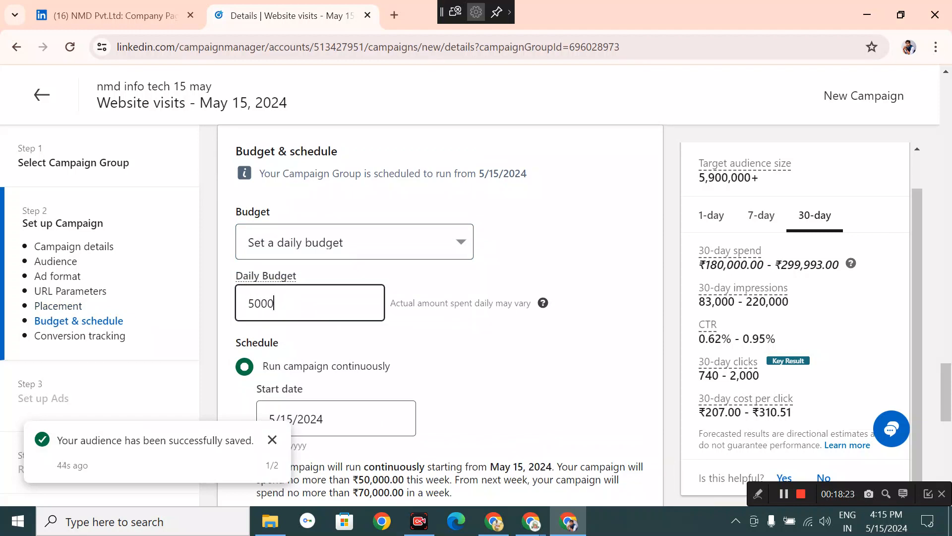
{"action": "left_click", "coordinate": [464, 336]}
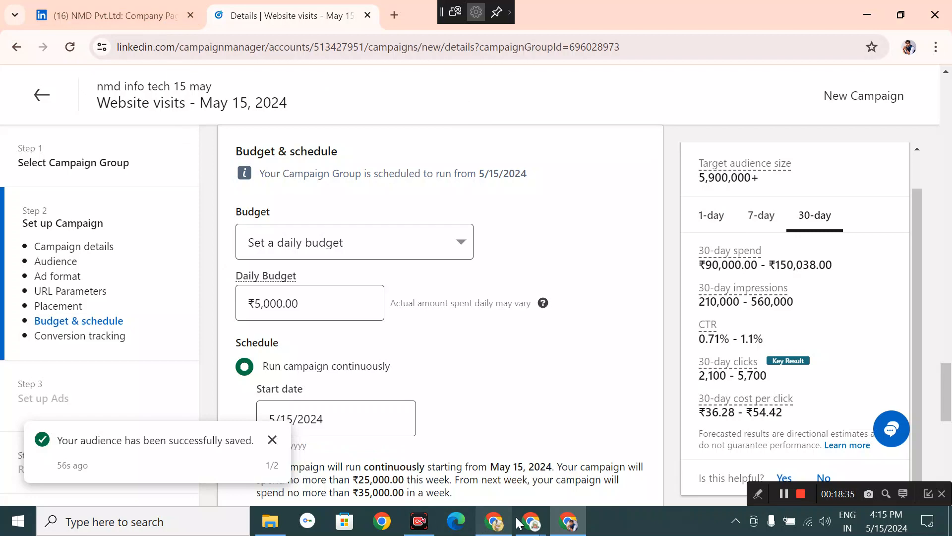
- Switch to the Google Meet call in the other browser window and admit the person waiting to join
{"action": "mouse_move", "coordinate": [532, 528]}
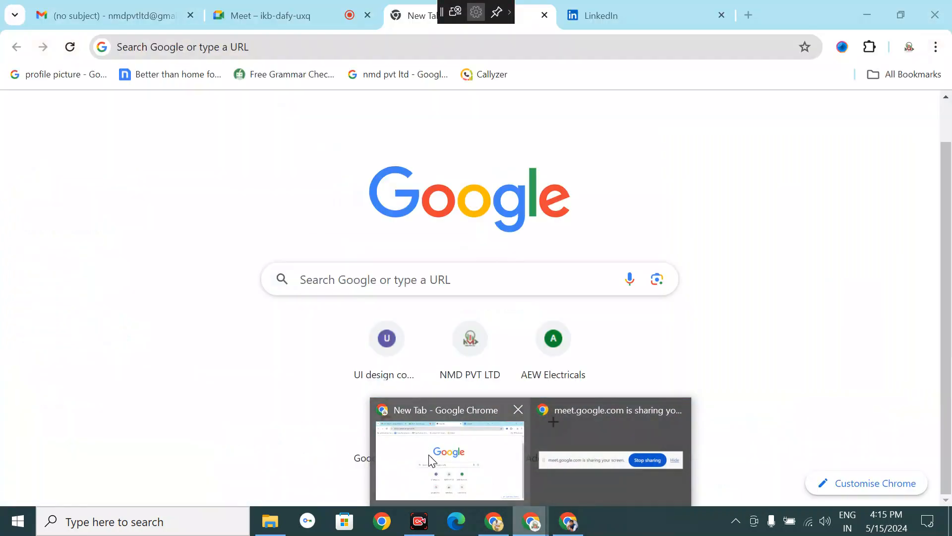
{"action": "left_click", "coordinate": [449, 454]}
{"action": "left_click", "coordinate": [282, 10]}
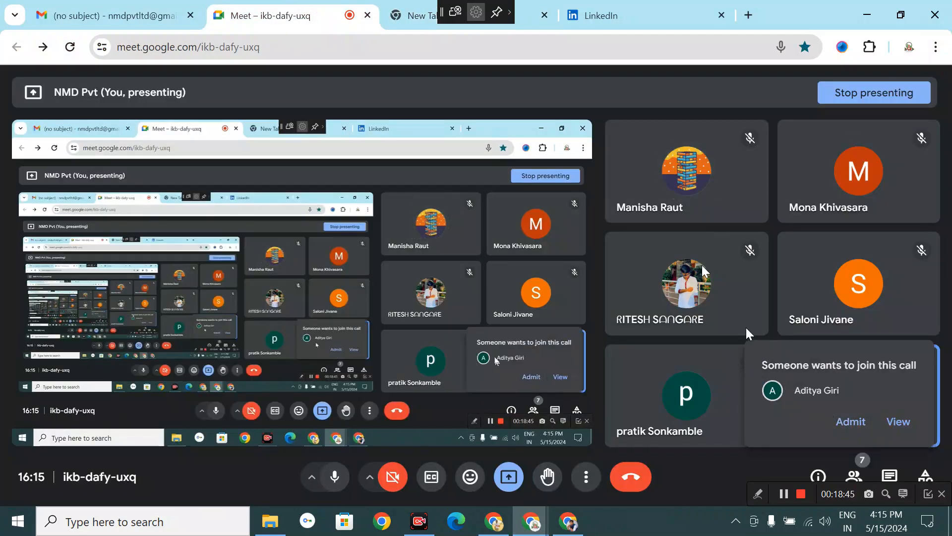
{"action": "left_click", "coordinate": [850, 425]}
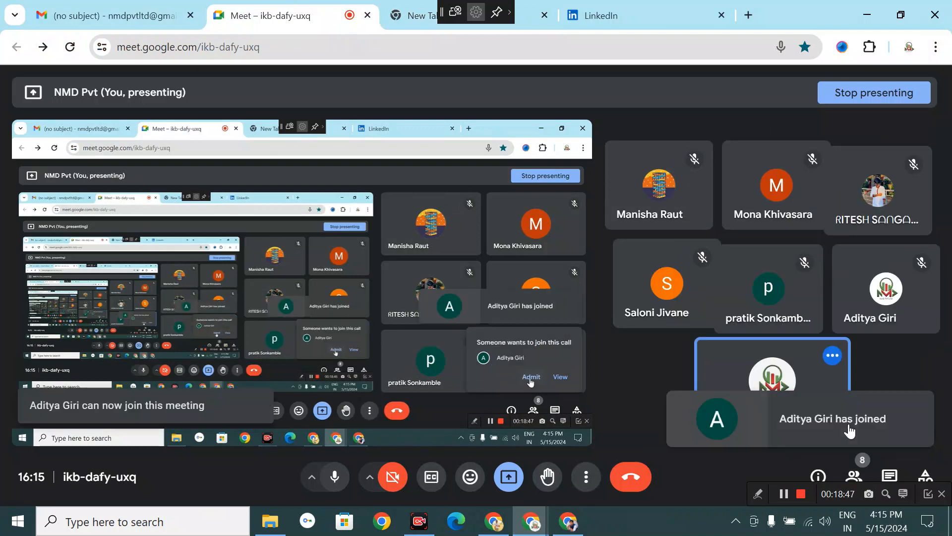
{"action": "left_click", "coordinate": [420, 19]}
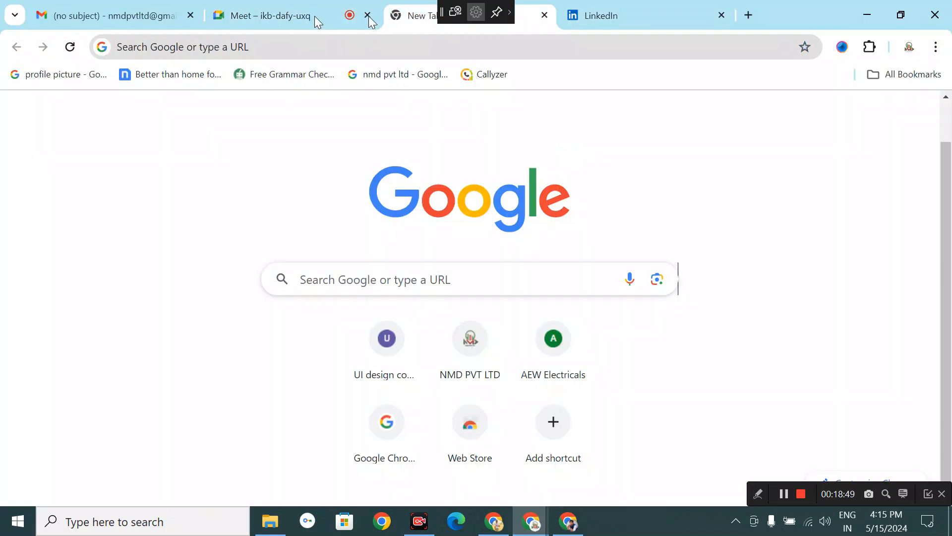
{"action": "left_click", "coordinate": [275, 15]}
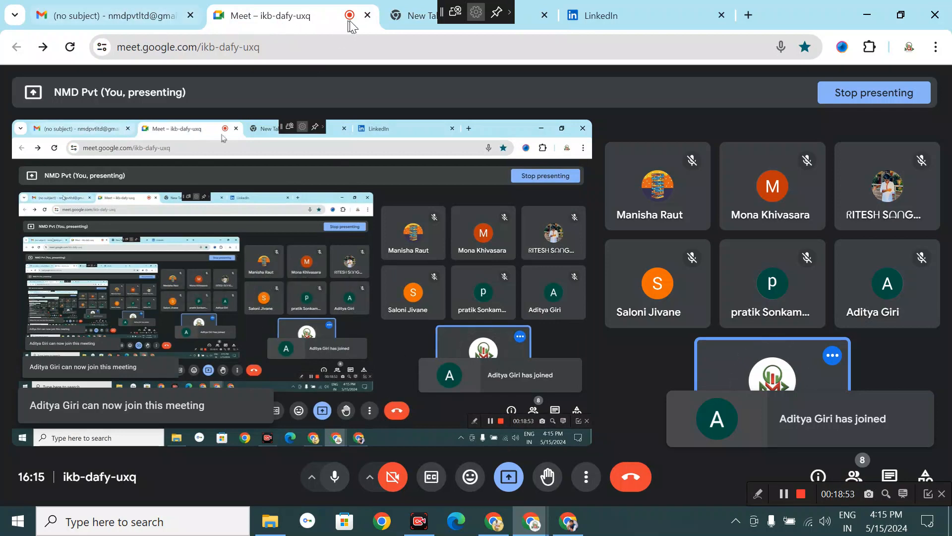
- Close the unfinished LinkedIn company page setup for Aple Pune News and return to the Campaign Manager window
{"action": "left_click", "coordinate": [633, 14]}
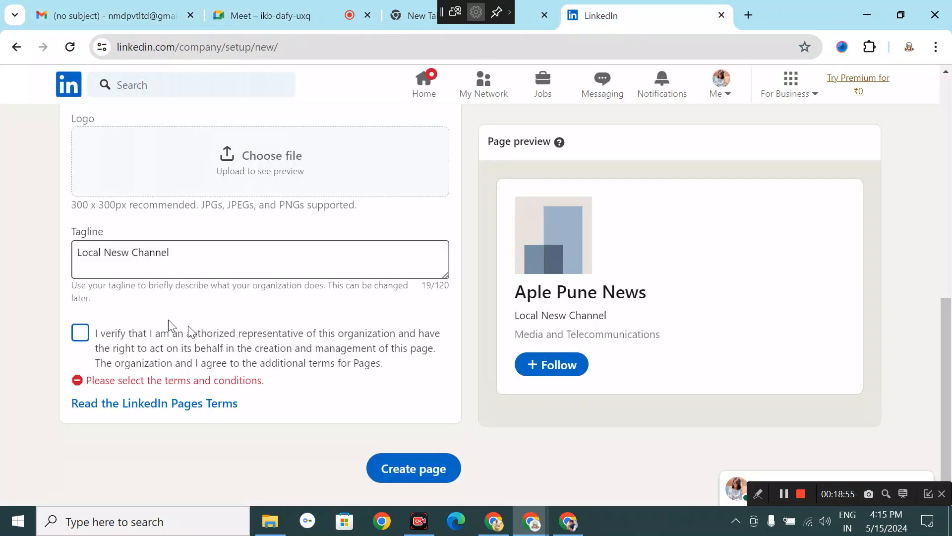
{"action": "left_click", "coordinate": [114, 252]}
{"action": "left_click", "coordinate": [719, 15]}
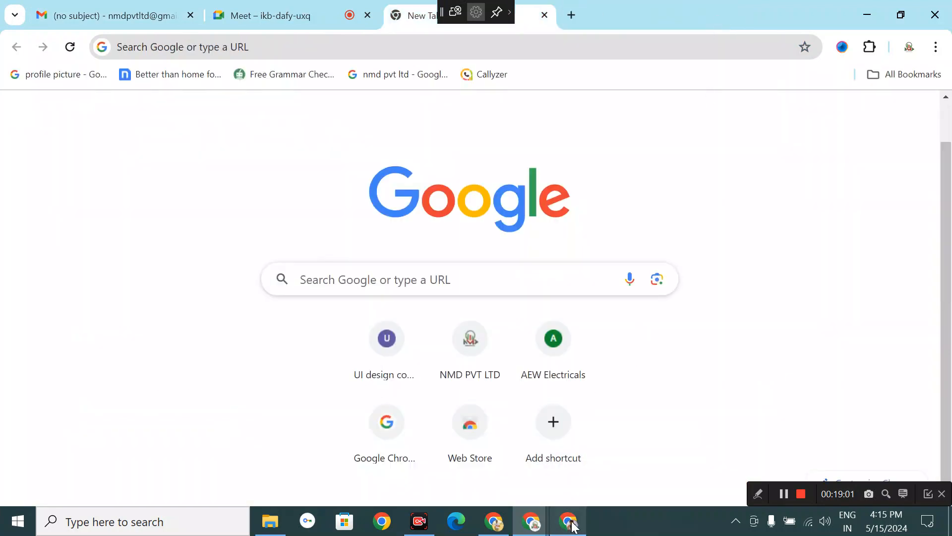
{"action": "left_click", "coordinate": [570, 525]}
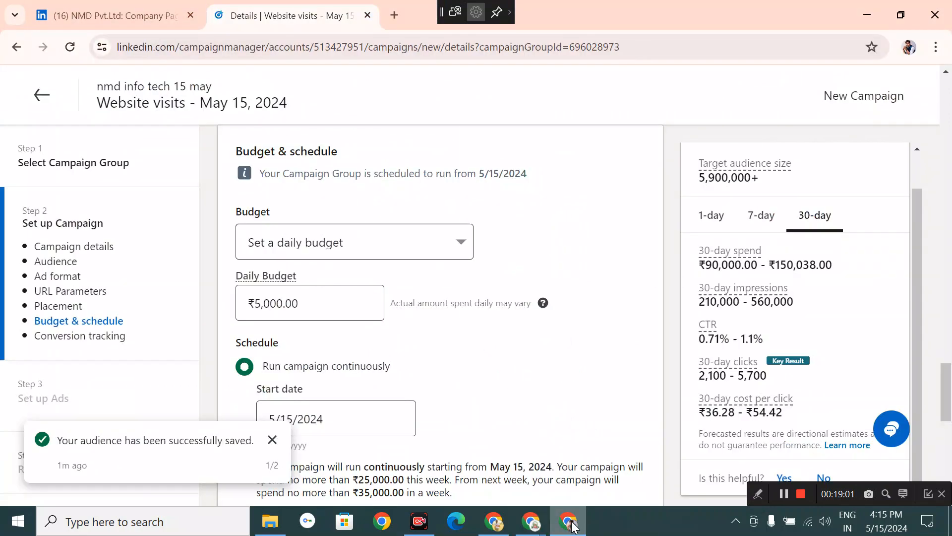
- Dismiss the saved-audience notification and set the bidding strategy to Cost cap at ₹150 per landing page click
{"action": "left_click", "coordinate": [277, 442]}
{"action": "scroll", "coordinate": [382, 312], "scroll_direction": "down", "scroll_amount": 4}
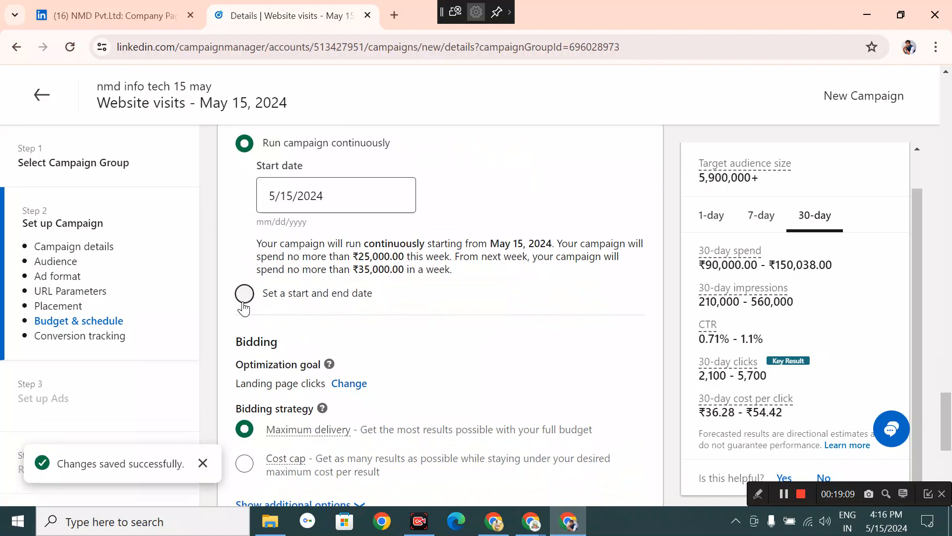
{"action": "scroll", "coordinate": [347, 365], "scroll_direction": "down", "scroll_amount": 2}
{"action": "mouse_move", "coordinate": [281, 370]}
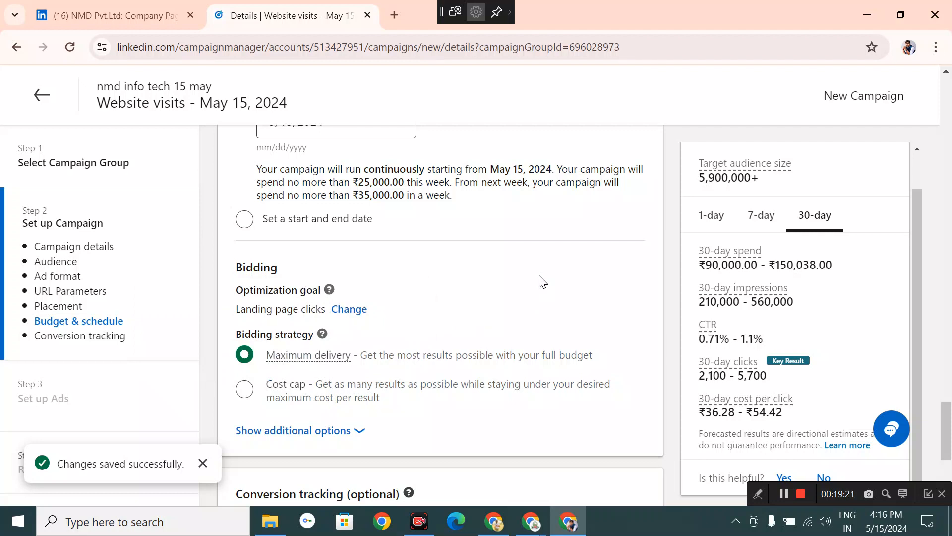
{"action": "left_click", "coordinate": [246, 390]}
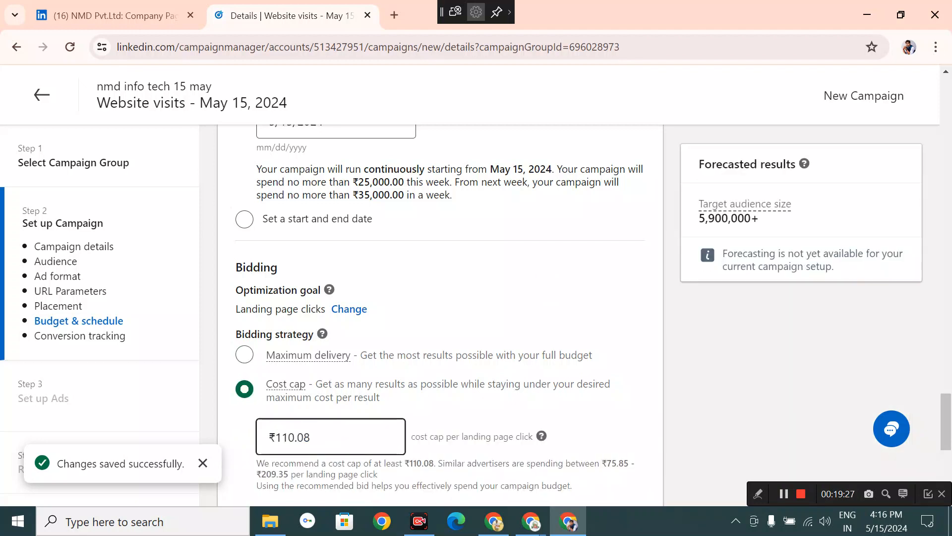
{"action": "left_click", "coordinate": [322, 436]}
{"action": "type", "text": "150"}
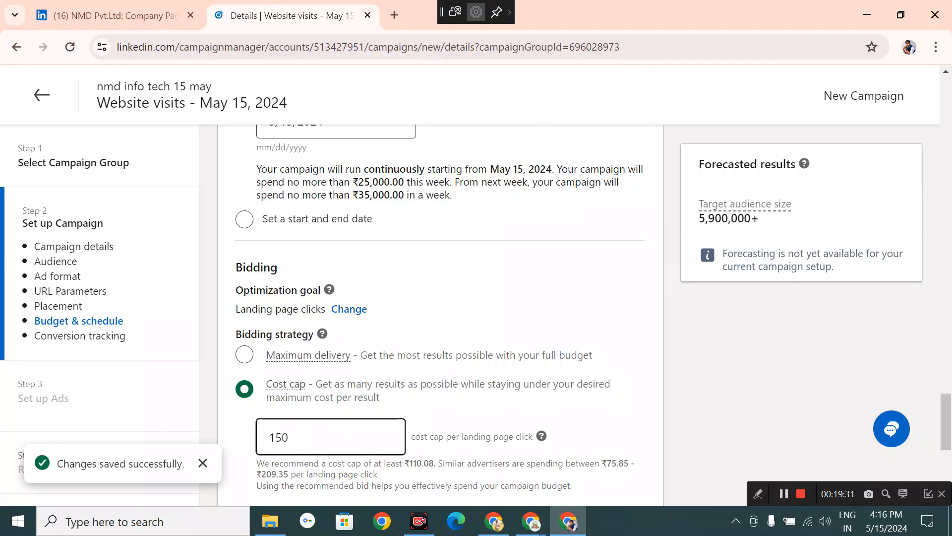
{"action": "left_click", "coordinate": [460, 405]}
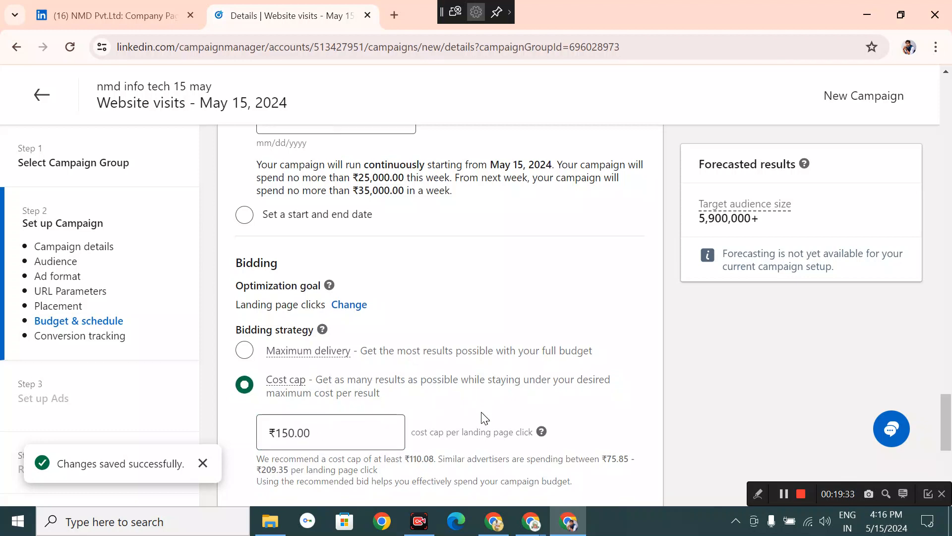
- View the choices for creating a new conversion, and save the campaign setup to continue to the ads step
{"action": "scroll", "coordinate": [484, 418], "scroll_direction": "down", "scroll_amount": 6}
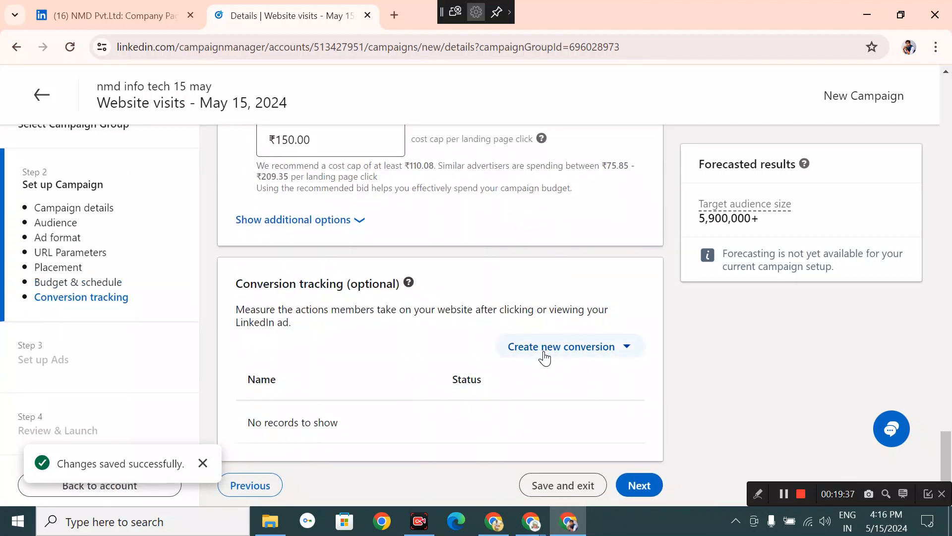
{"action": "left_click", "coordinate": [630, 356]}
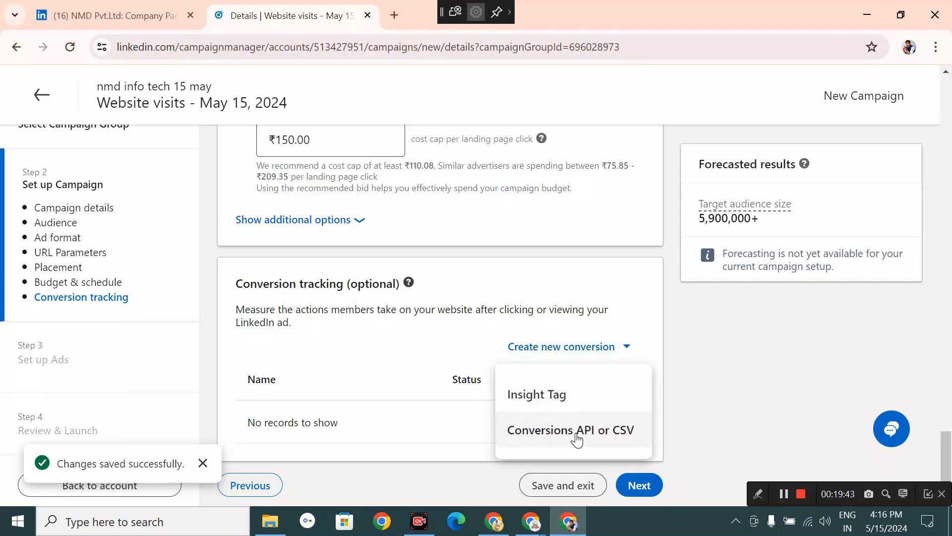
{"action": "scroll", "coordinate": [575, 436], "scroll_direction": "down", "scroll_amount": 1}
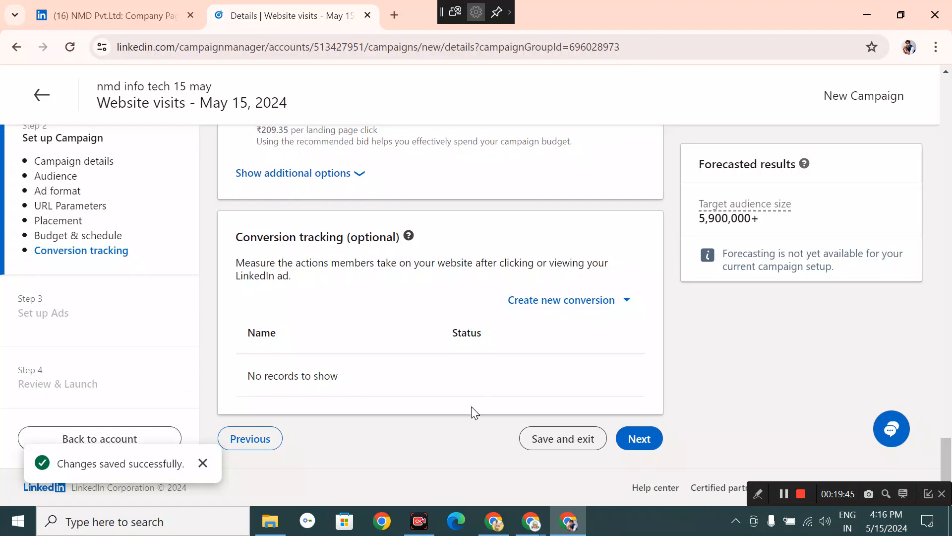
{"action": "left_click", "coordinate": [637, 437]}
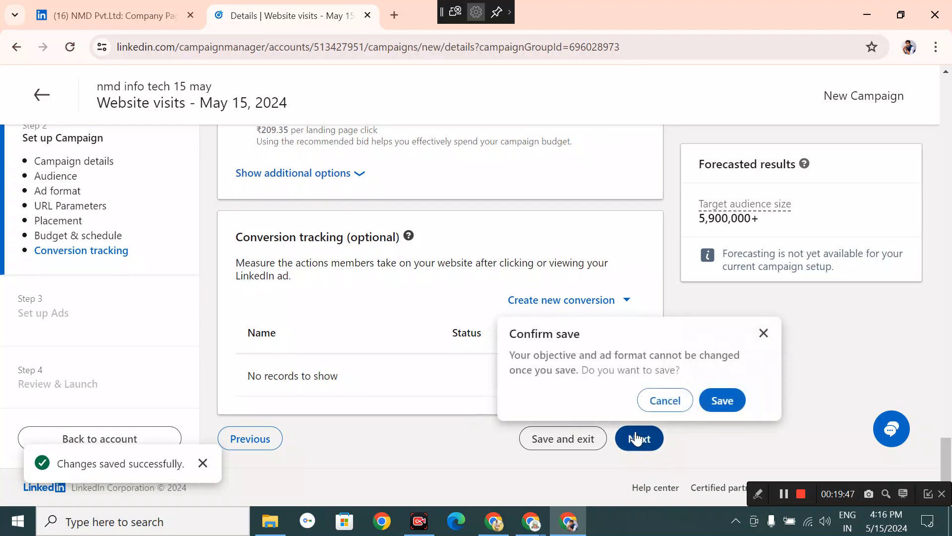
{"action": "left_click", "coordinate": [722, 399]}
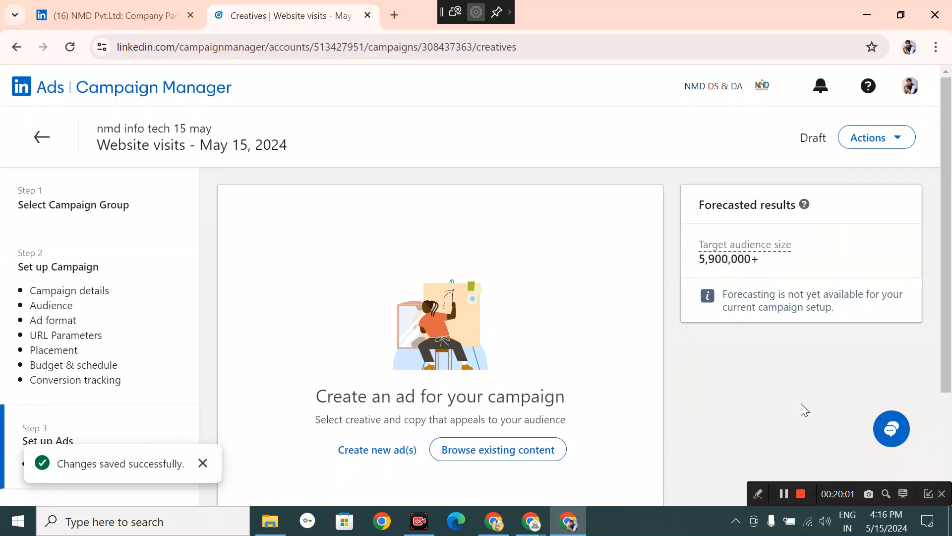
- Open the form for a new image ad in this campaign and look over its fields
{"action": "scroll", "coordinate": [659, 329], "scroll_direction": "down", "scroll_amount": 3}
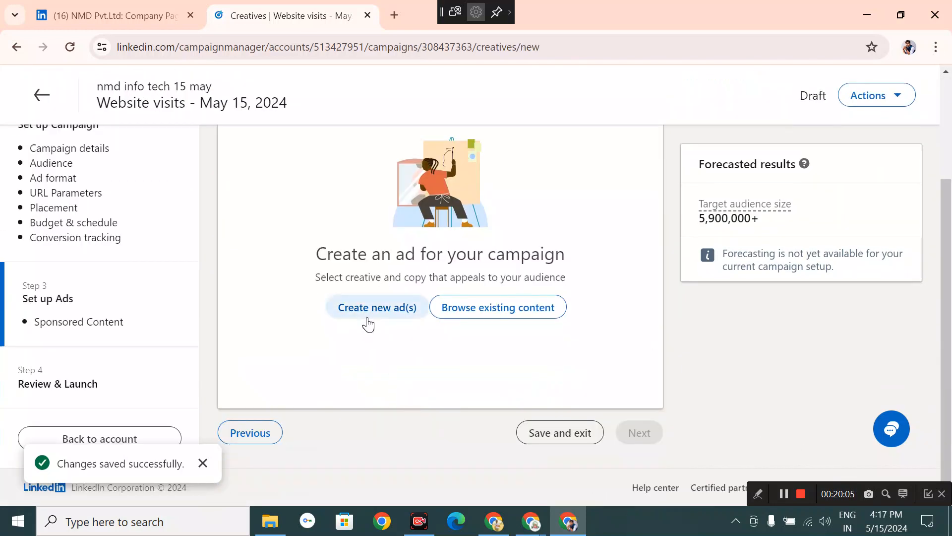
{"action": "left_click", "coordinate": [368, 325]}
{"action": "left_click", "coordinate": [181, 219]}
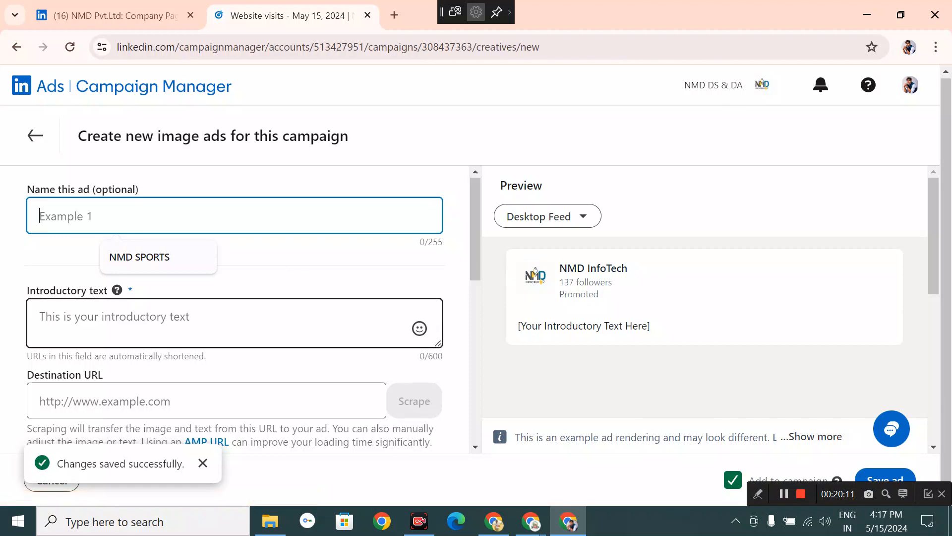
{"action": "scroll", "coordinate": [248, 272], "scroll_direction": "down", "scroll_amount": 5}
{"action": "scroll", "coordinate": [229, 287], "scroll_direction": "up", "scroll_amount": 5}
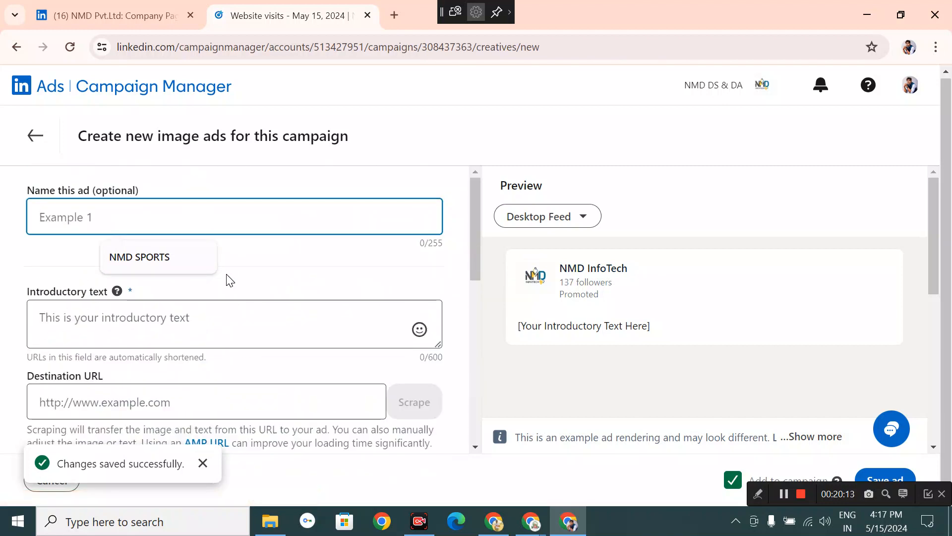
- Open the Image Library for the ad image and view its orientation and source filter options
{"action": "scroll", "coordinate": [238, 298], "scroll_direction": "down", "scroll_amount": 4}
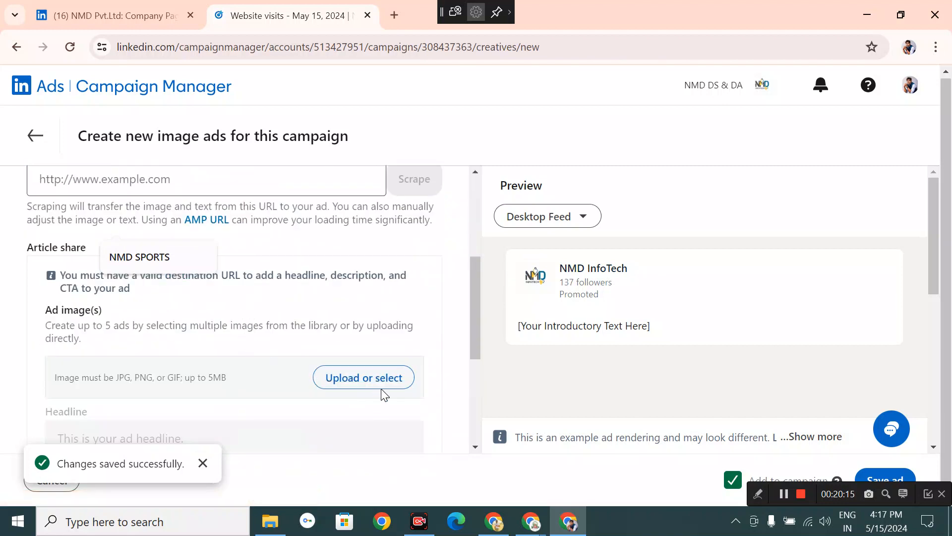
{"action": "left_click", "coordinate": [368, 377]}
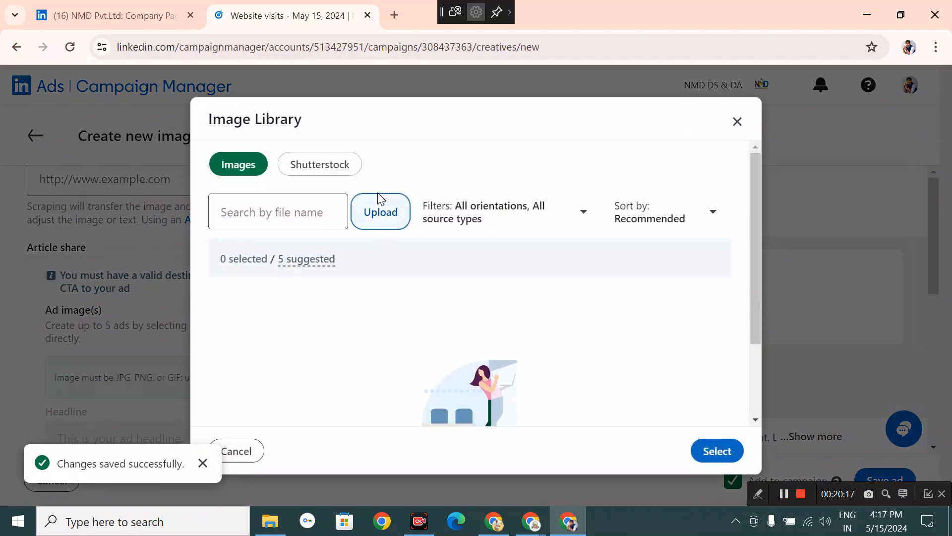
{"action": "left_click", "coordinate": [477, 222]}
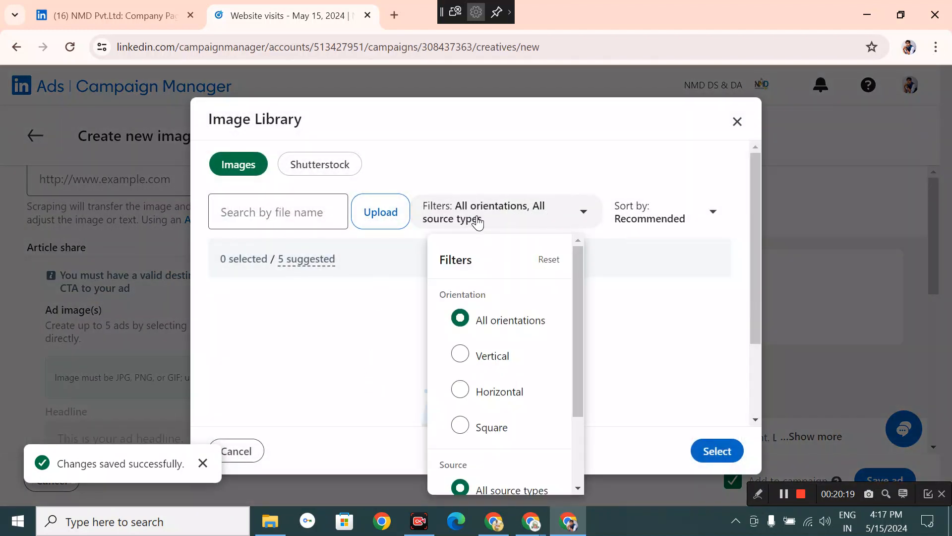
{"action": "left_click", "coordinate": [386, 216]}
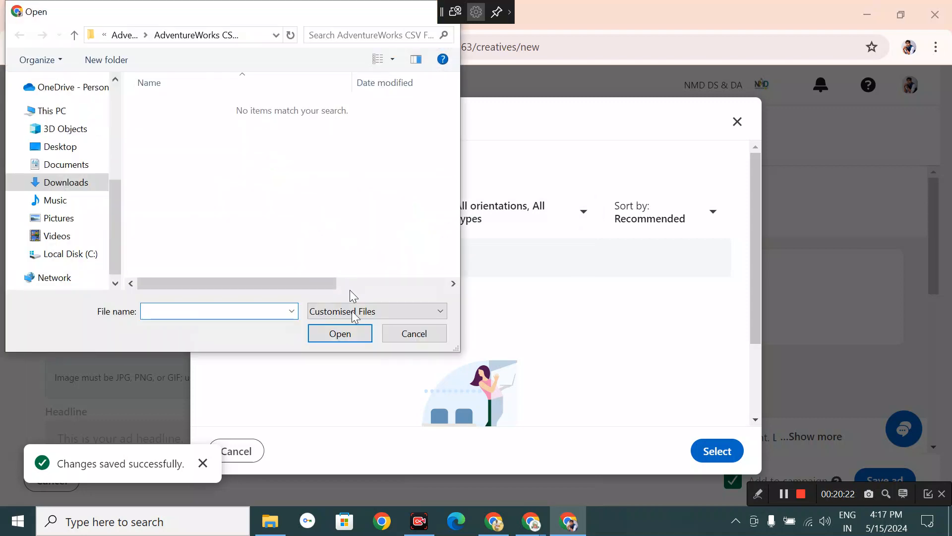
{"action": "left_click", "coordinate": [409, 334]}
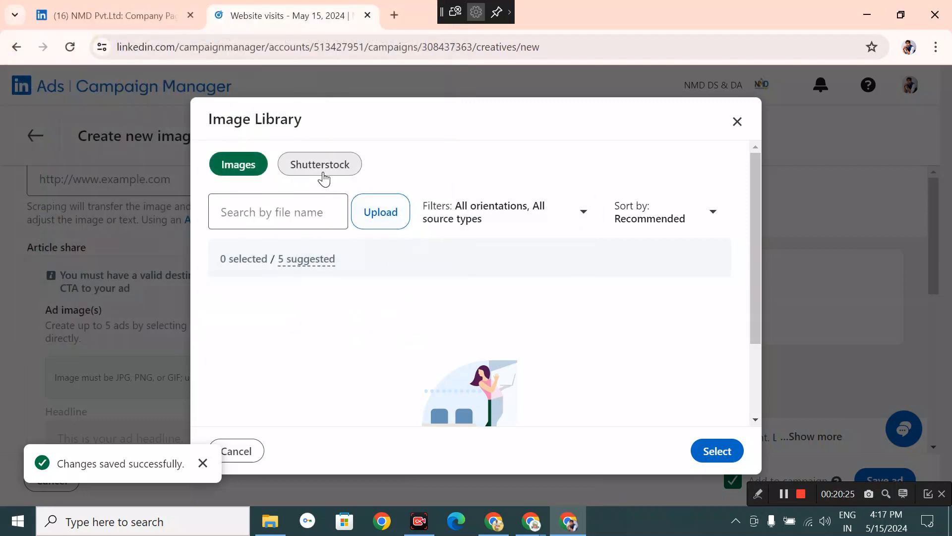
- Browse the Shutterstock images offered in the Image Library
{"action": "left_click", "coordinate": [322, 171]}
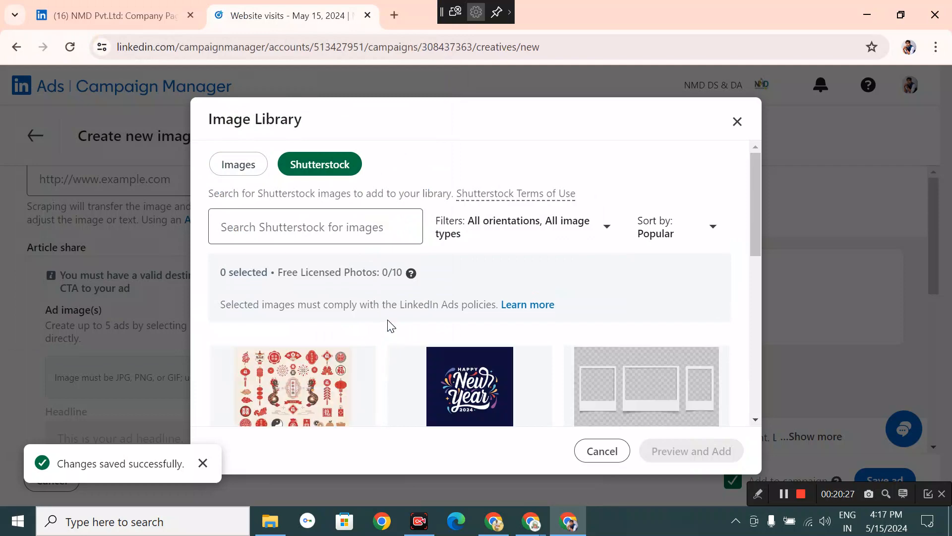
{"action": "scroll", "coordinate": [442, 340], "scroll_direction": "down", "scroll_amount": 6}
{"action": "scroll", "coordinate": [525, 350], "scroll_direction": "down", "scroll_amount": 3}
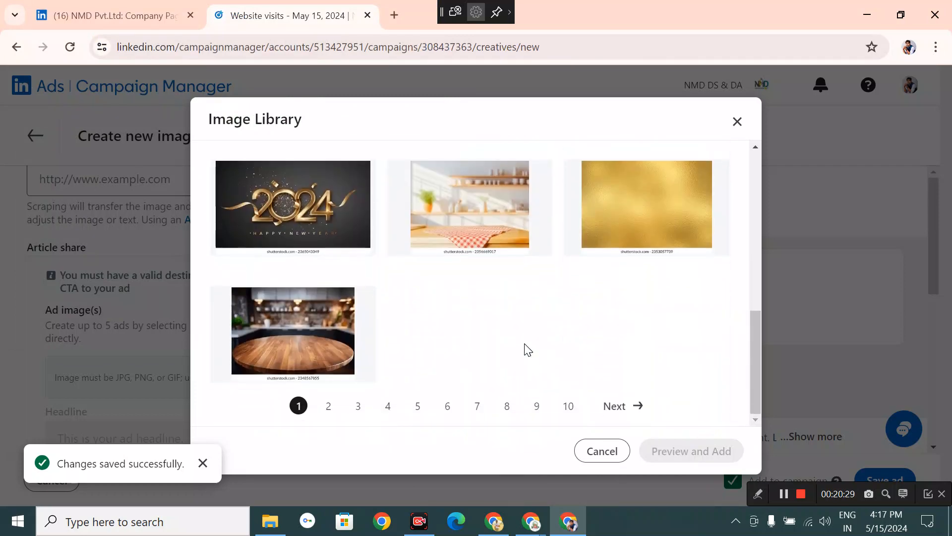
{"action": "scroll", "coordinate": [525, 347], "scroll_direction": "up", "scroll_amount": 10}
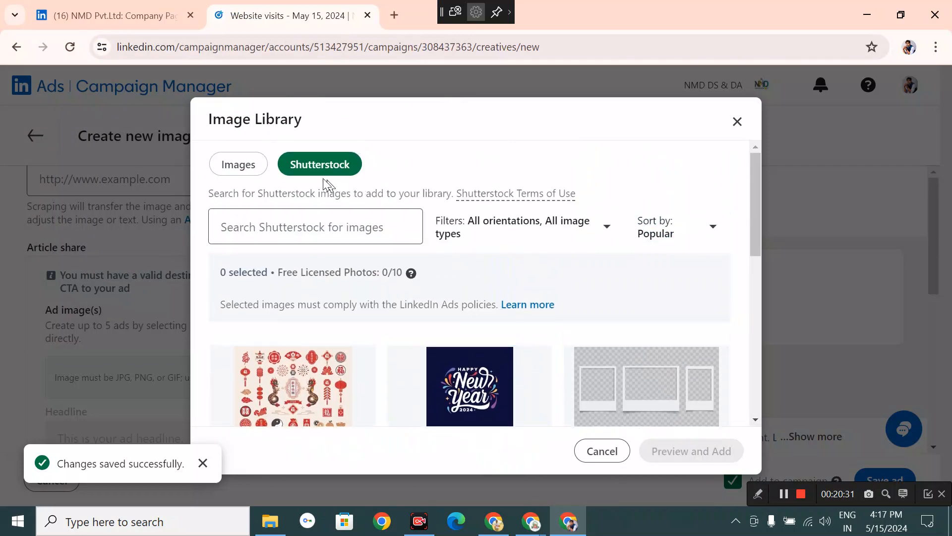
- Upload NMD SERVICES.jpg from the Desktop folder and add it to the account's own images in the library
{"action": "left_click", "coordinate": [255, 166]}
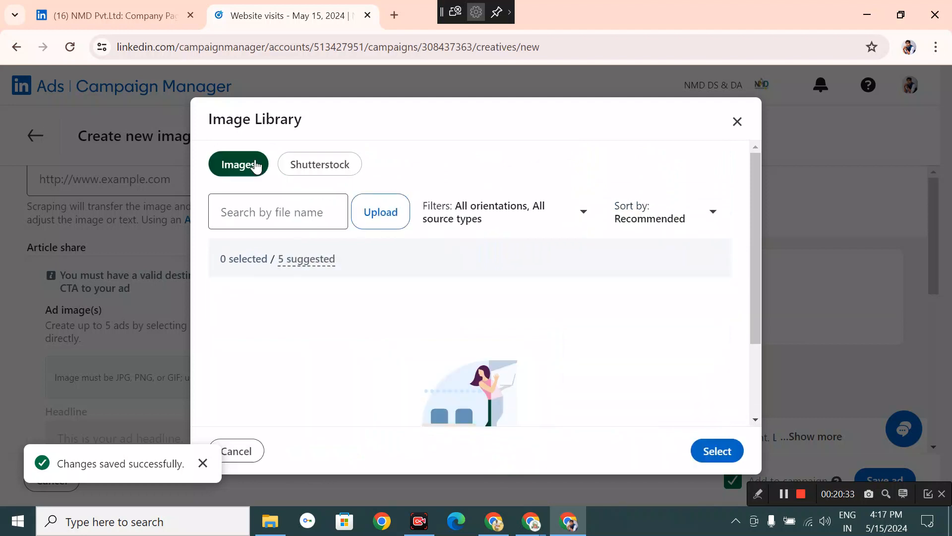
{"action": "left_click", "coordinate": [390, 223]}
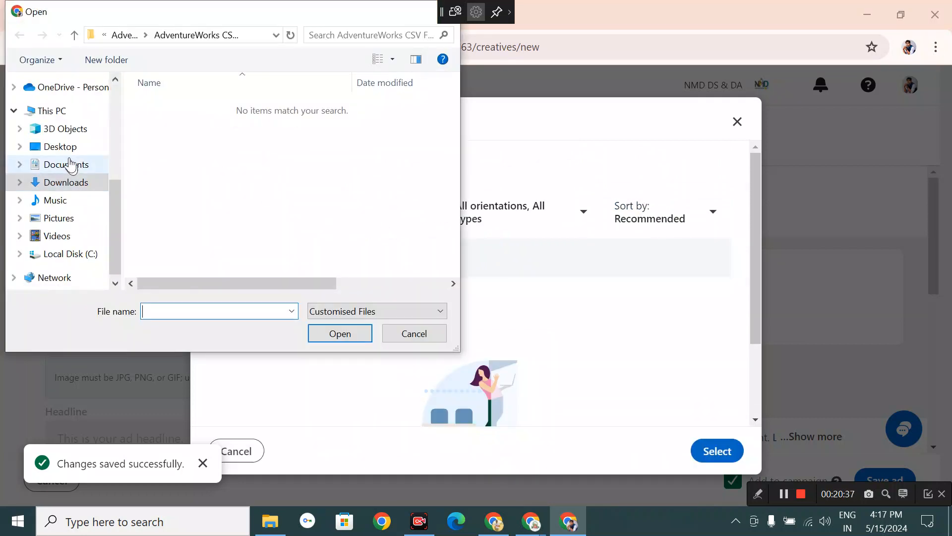
{"action": "left_click", "coordinate": [63, 130]}
{"action": "left_click", "coordinate": [61, 147]}
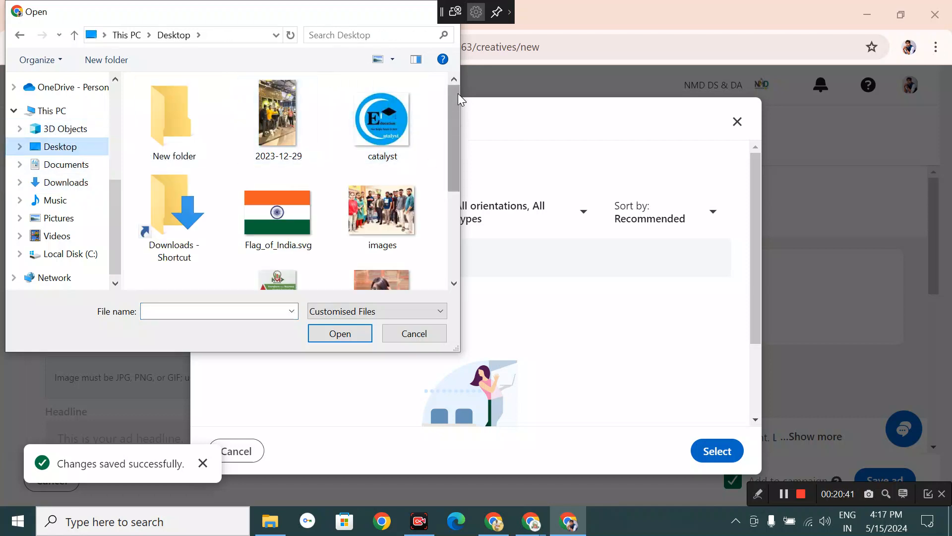
{"action": "left_click_drag", "start_coordinate": [458, 93], "coordinate": [440, 150]}
{"action": "double_click", "coordinate": [258, 187]}
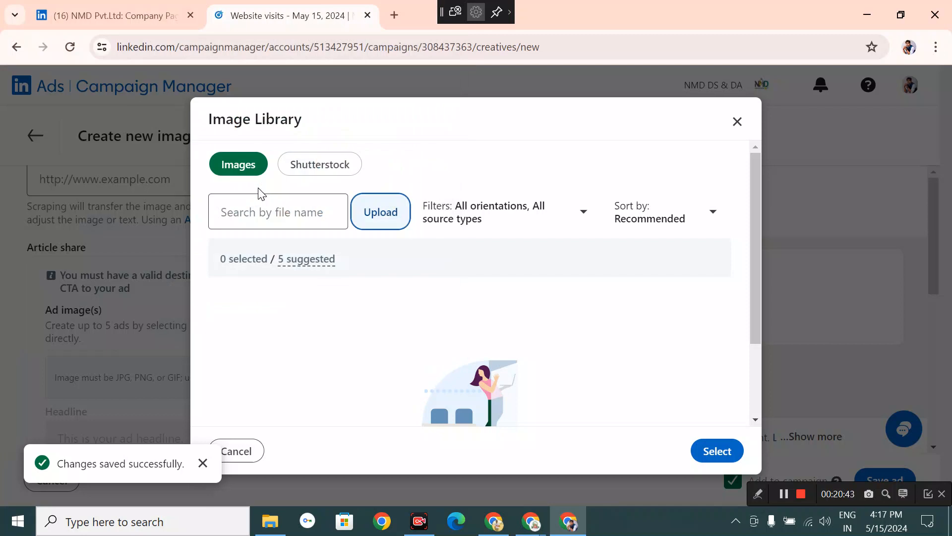
{"action": "scroll", "coordinate": [365, 295], "scroll_direction": "down", "scroll_amount": 1}
{"action": "scroll", "coordinate": [368, 303], "scroll_direction": "up", "scroll_amount": 1}
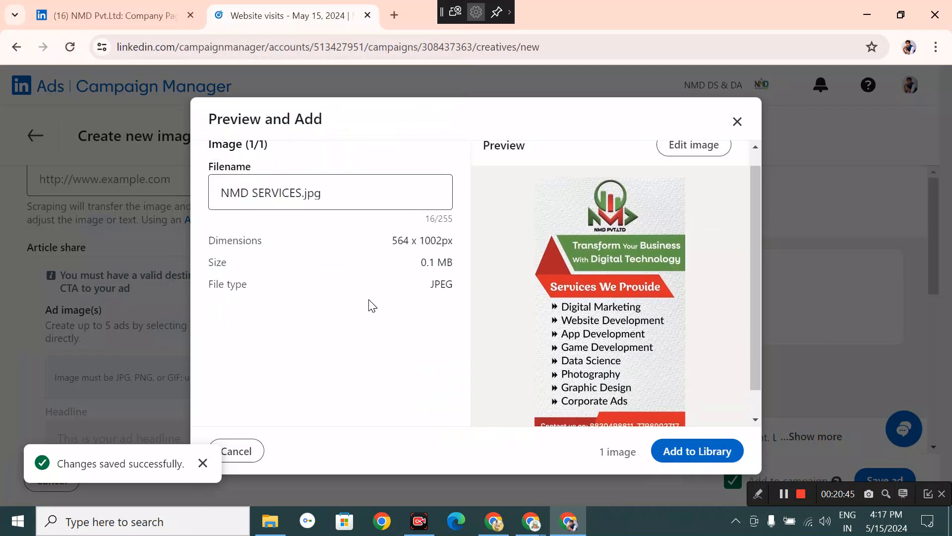
{"action": "scroll", "coordinate": [368, 305], "scroll_direction": "up", "scroll_amount": 1}
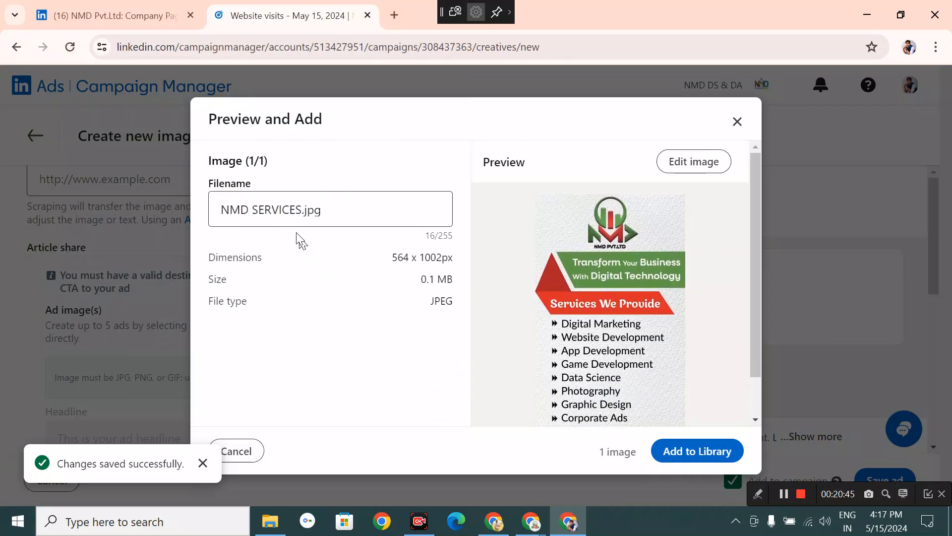
{"action": "left_click", "coordinate": [687, 454]}
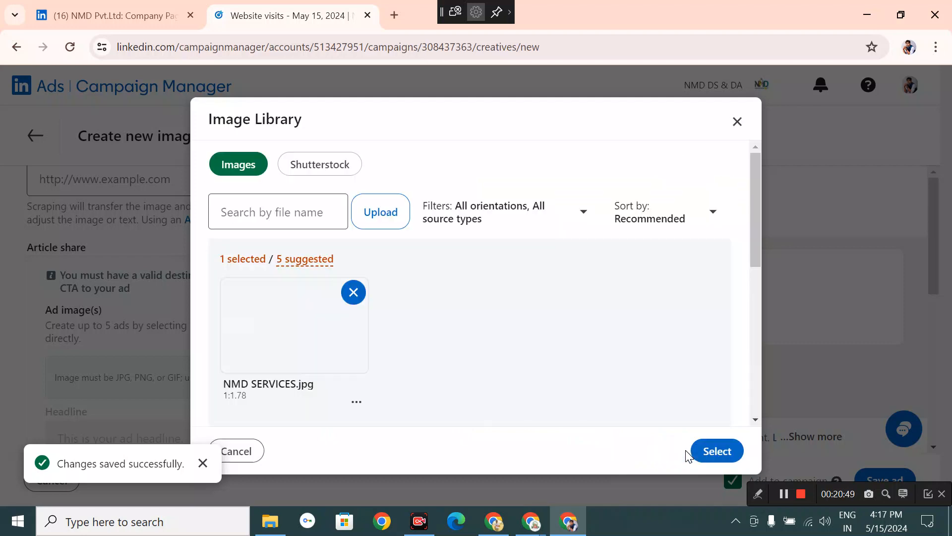
- Review the uploaded NMD SERVICES.jpg in the library and select it as the ad image
{"action": "scroll", "coordinate": [404, 293], "scroll_direction": "down", "scroll_amount": 3}
{"action": "scroll", "coordinate": [406, 309], "scroll_direction": "up", "scroll_amount": 2}
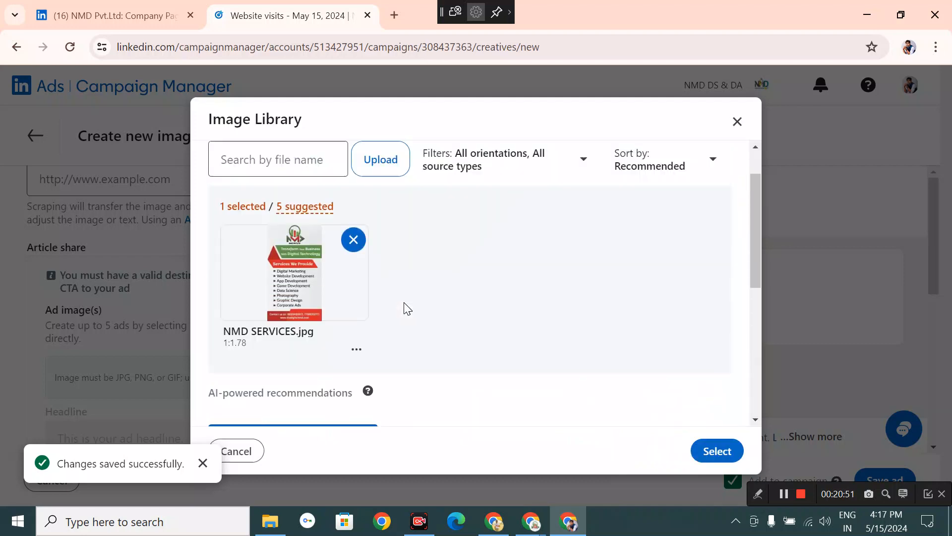
{"action": "scroll", "coordinate": [405, 309], "scroll_direction": "up", "scroll_amount": 1}
{"action": "scroll", "coordinate": [406, 367], "scroll_direction": "down", "scroll_amount": 5}
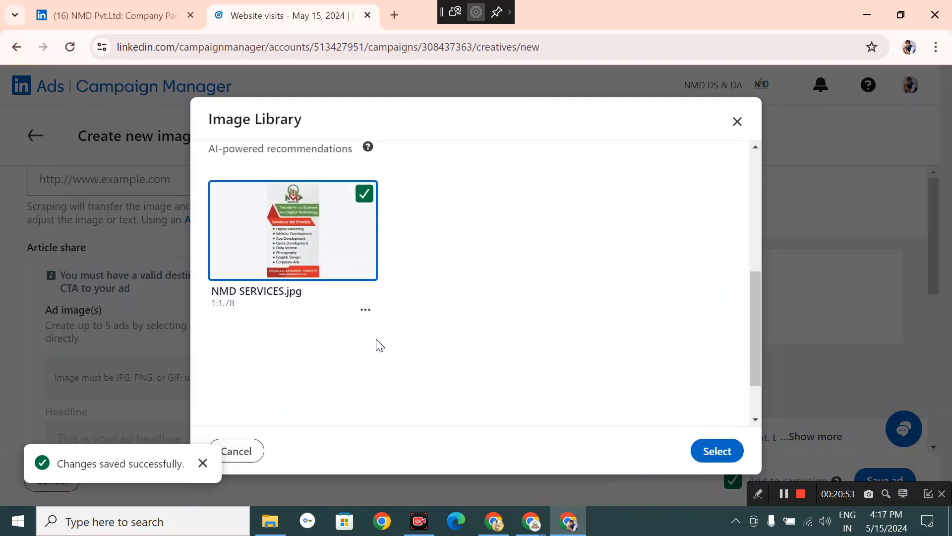
{"action": "scroll", "coordinate": [377, 337], "scroll_direction": "up", "scroll_amount": 5}
{"action": "scroll", "coordinate": [491, 305], "scroll_direction": "down", "scroll_amount": 5}
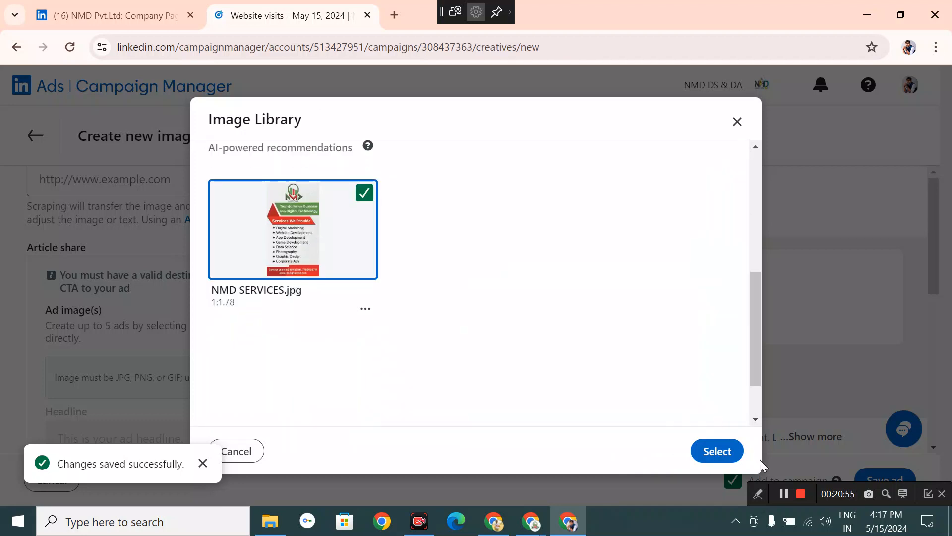
{"action": "left_click", "coordinate": [722, 450]}
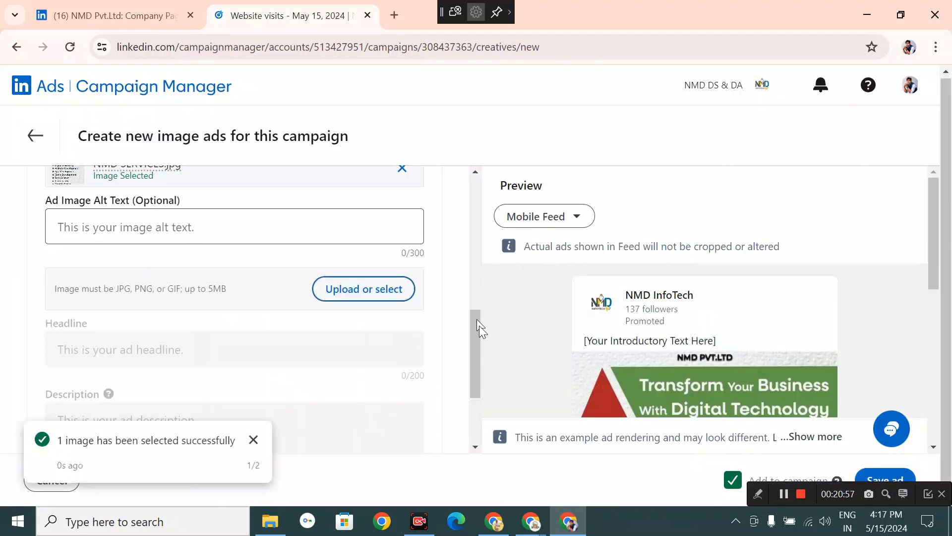
- Dismiss the image selection notification and look over the ad form's alt text, headline and other fields
{"action": "scroll", "coordinate": [479, 325], "scroll_direction": "down", "scroll_amount": 2}
{"action": "scroll", "coordinate": [479, 325], "scroll_direction": "up", "scroll_amount": 4}
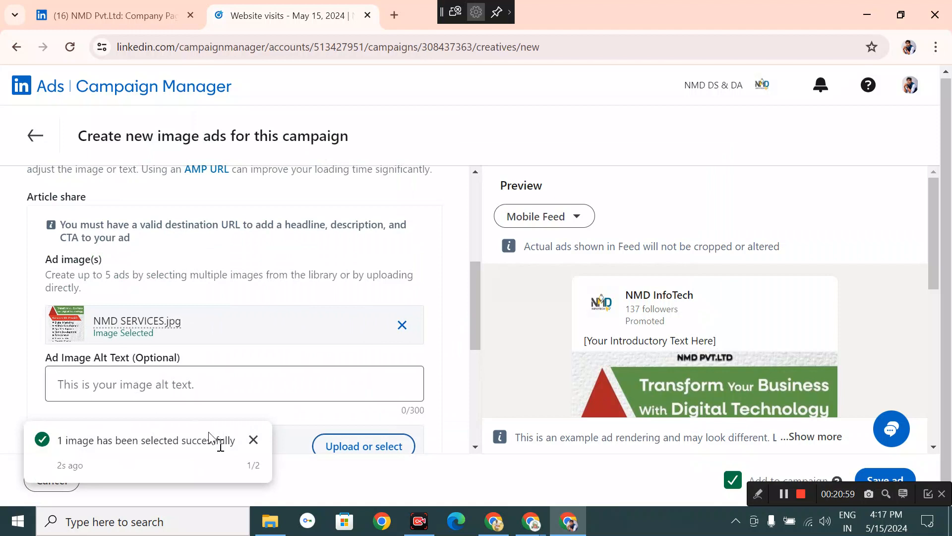
{"action": "left_click", "coordinate": [254, 439]}
{"action": "left_click", "coordinate": [58, 384]}
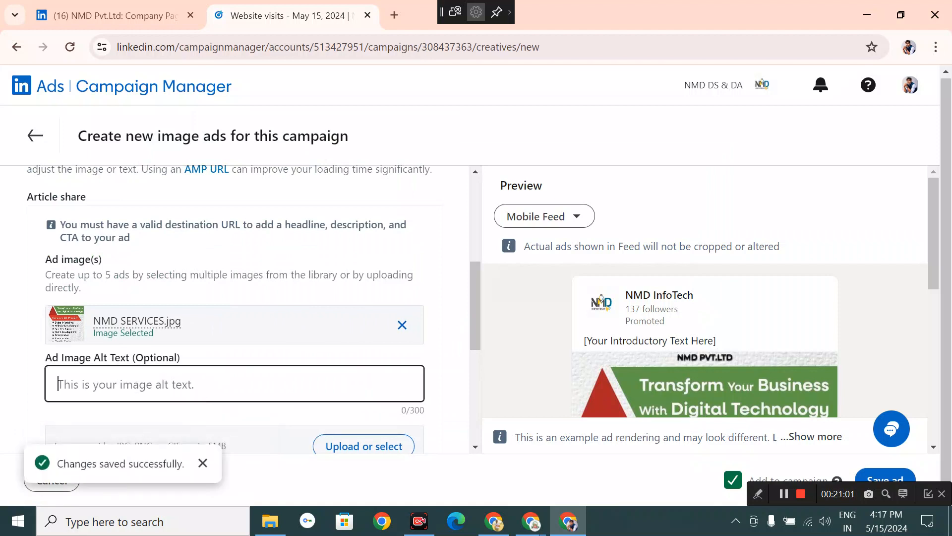
{"action": "scroll", "coordinate": [180, 344], "scroll_direction": "down", "scroll_amount": 1}
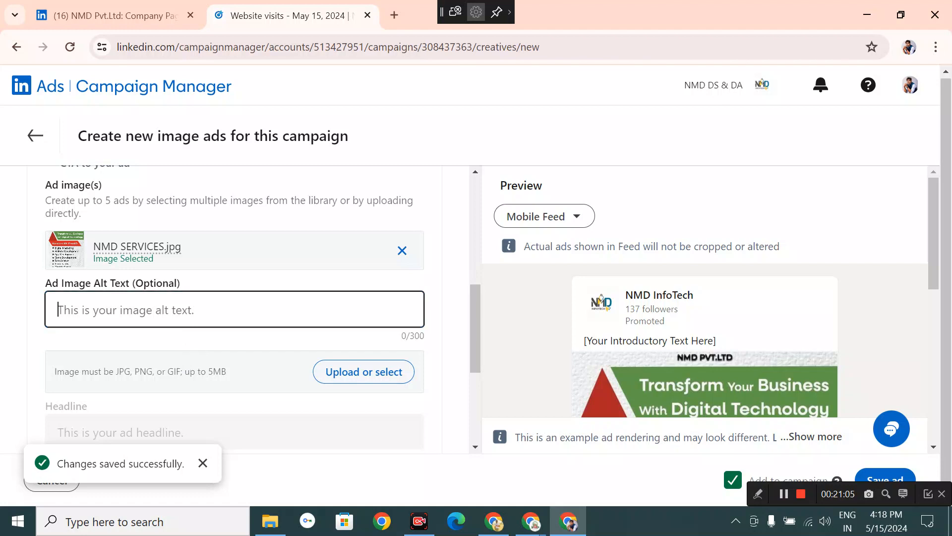
{"action": "scroll", "coordinate": [173, 329], "scroll_direction": "down", "scroll_amount": 5}
{"action": "scroll", "coordinate": [173, 329], "scroll_direction": "up", "scroll_amount": 1}
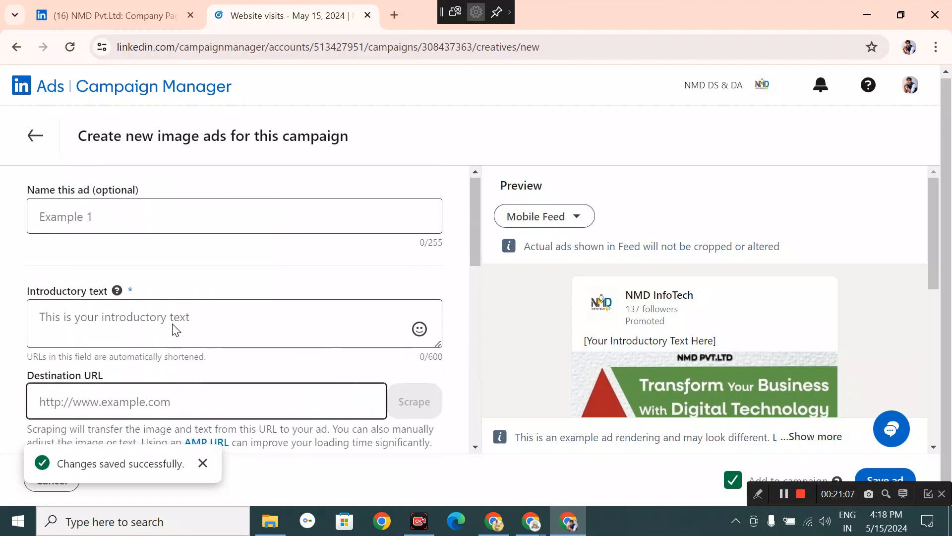
- Name the ad "NMD InfoTech Pune"
{"action": "left_click", "coordinate": [86, 224]}
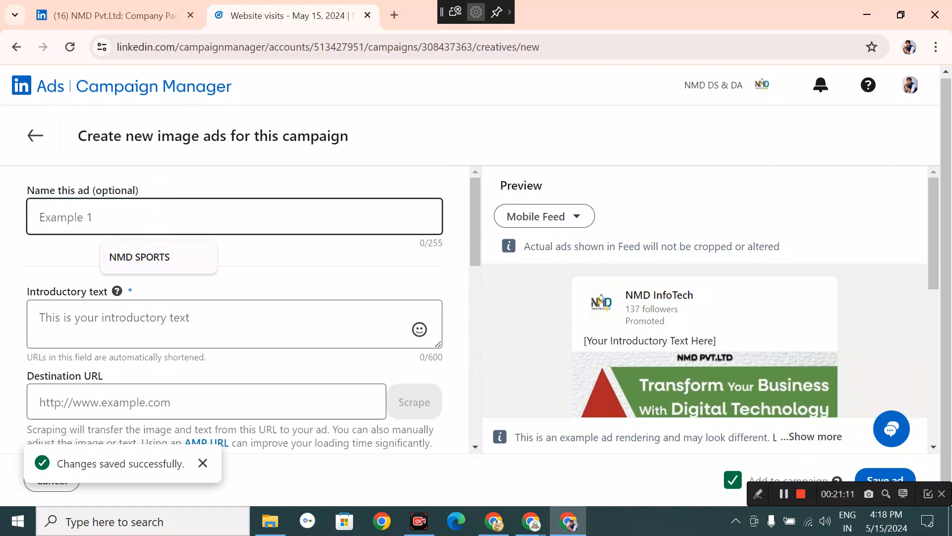
{"action": "type", "text": "NMD "}
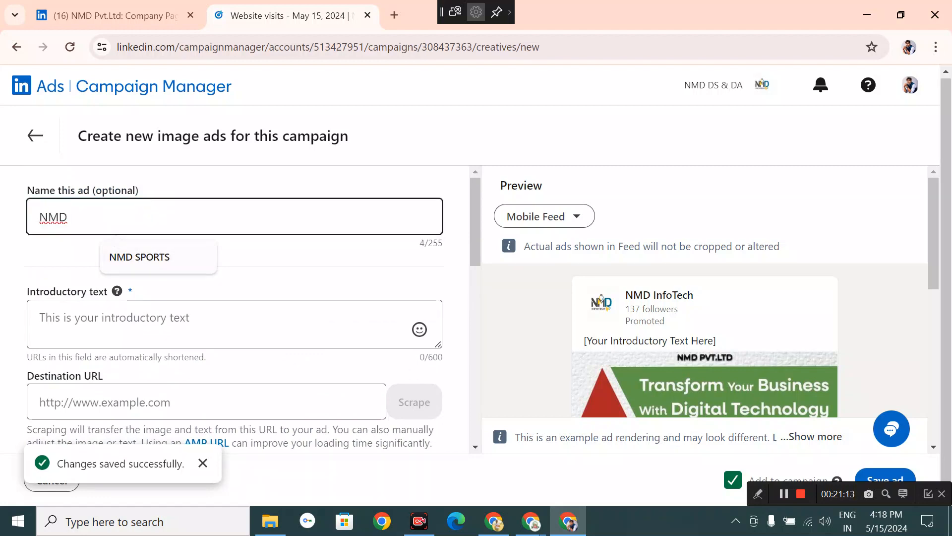
{"action": "type", "text": "Info "}
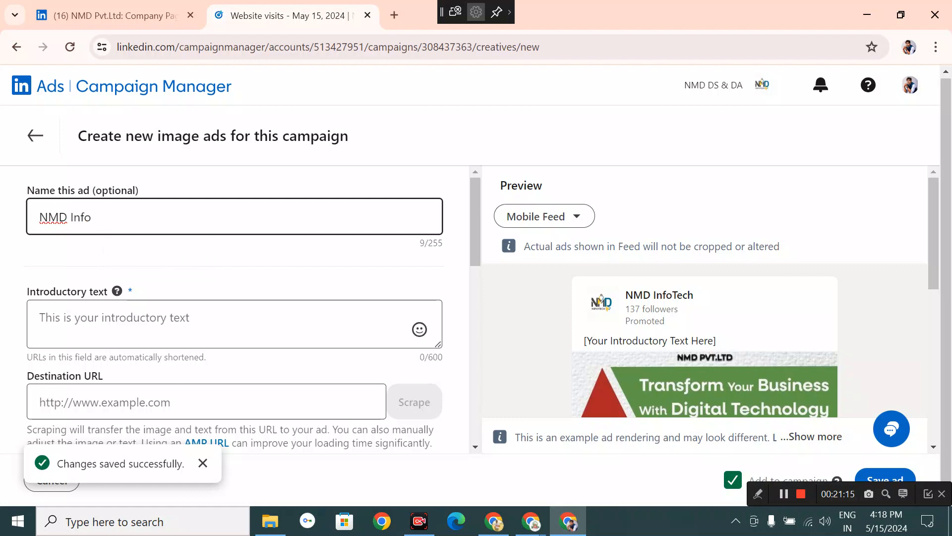
{"action": "type", "text": "Tech Pune"}
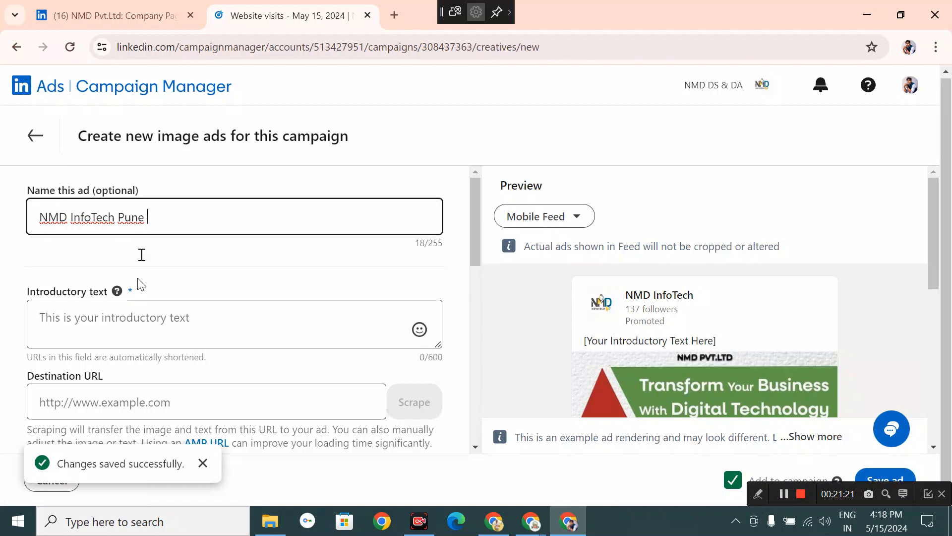
- Enter the introductory text "Best Digital marketing Agency In Pune | Grow Your Business With digital Technology" for the ad
{"action": "left_click", "coordinate": [141, 315]}
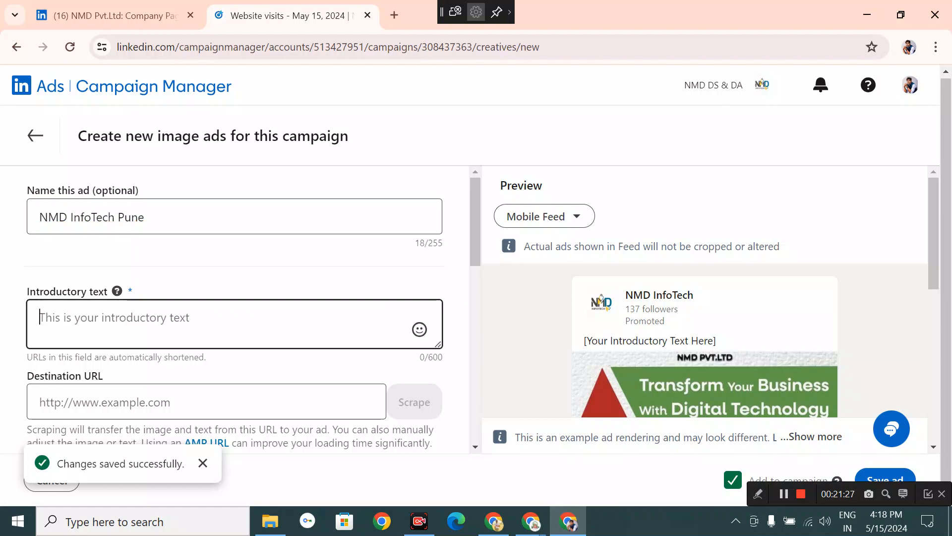
{"action": "type", "text": "Best"}
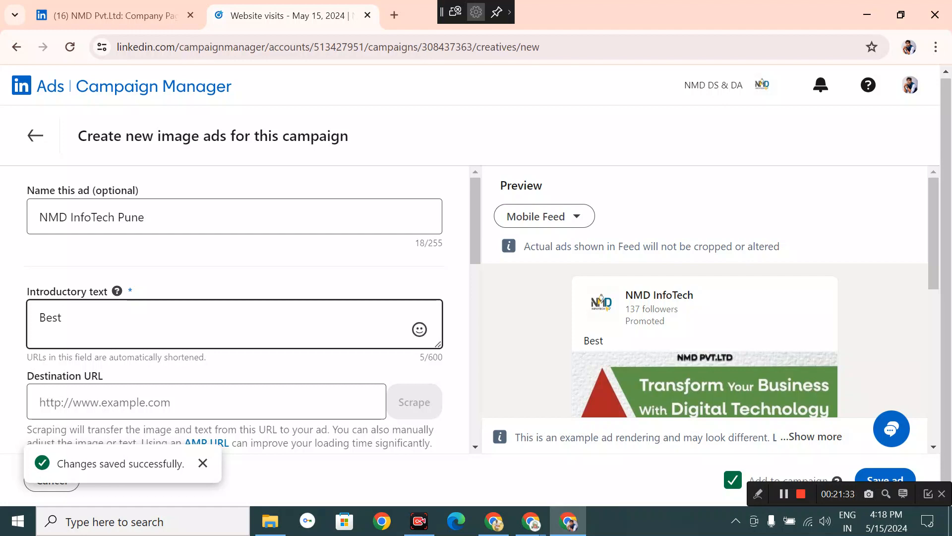
{"action": "type", "text": " Digital marke"}
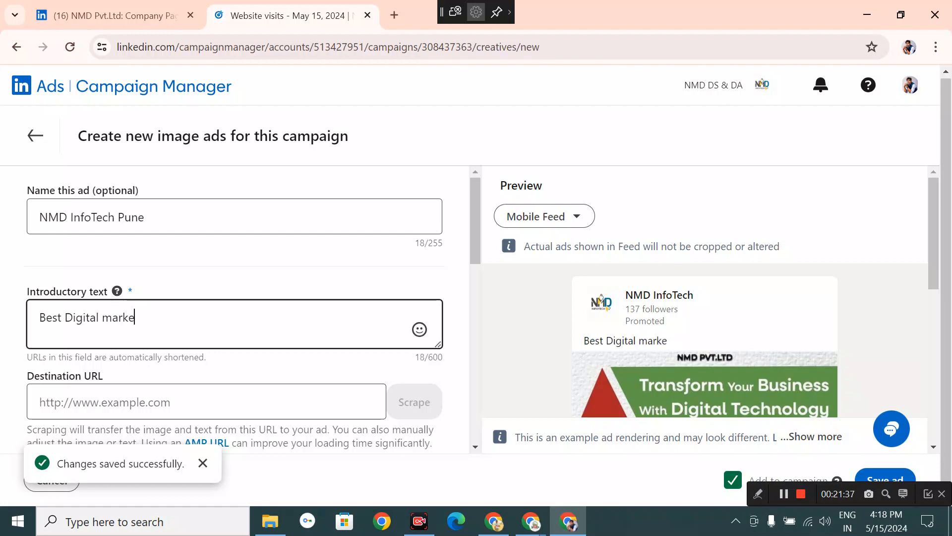
{"action": "type", "text": "ting Agency"}
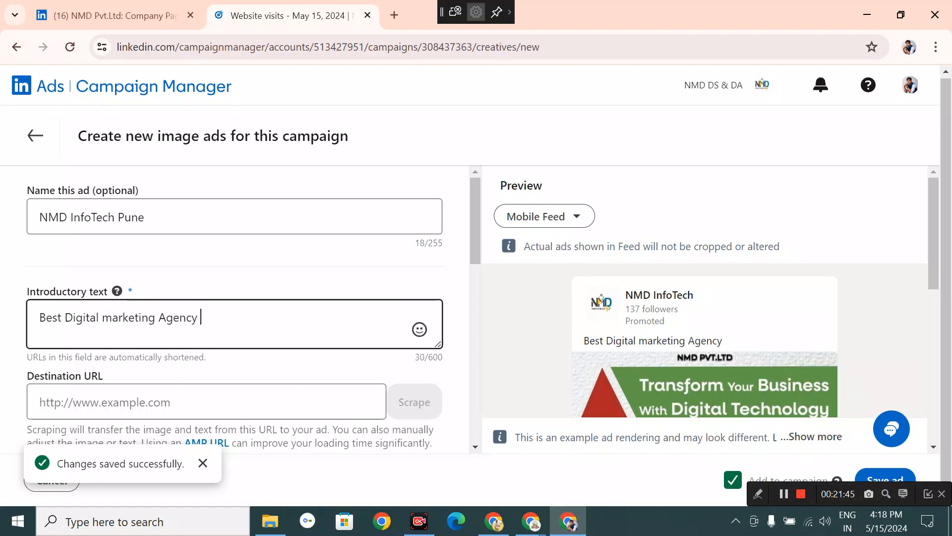
{"action": "type", "text": " In Pune"}
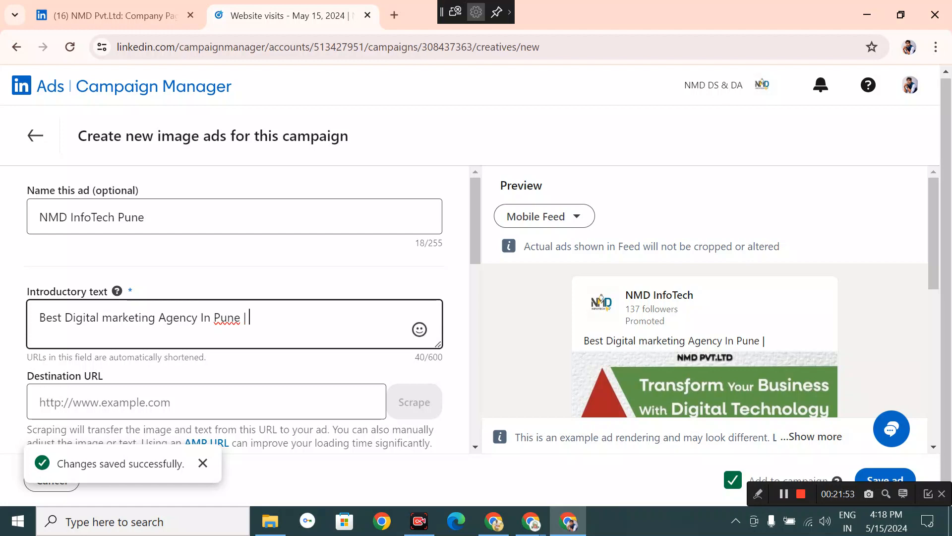
{"action": "type", "text": "| T"}
{"action": "key", "text": "BackSpace"}
{"action": "type", "text": "Grow Your "}
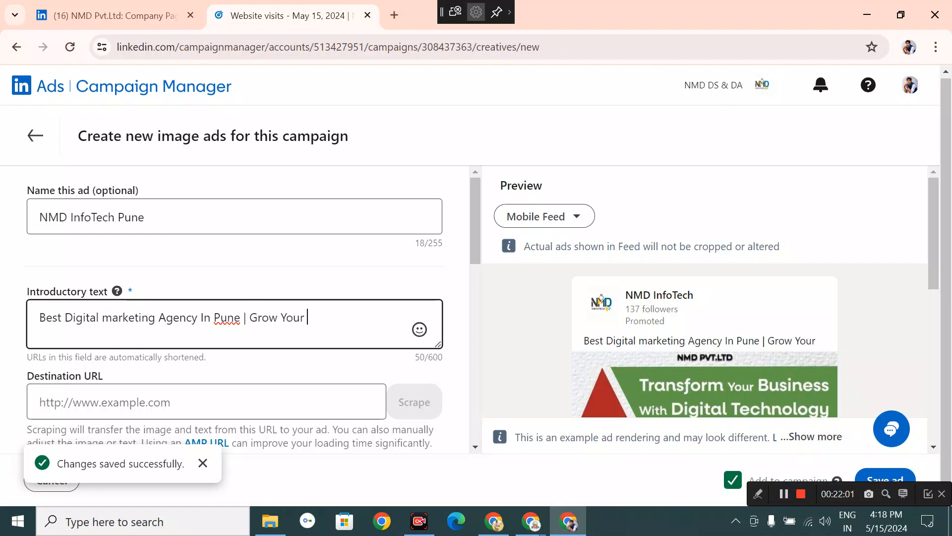
{"action": "type", "text": "Busin"}
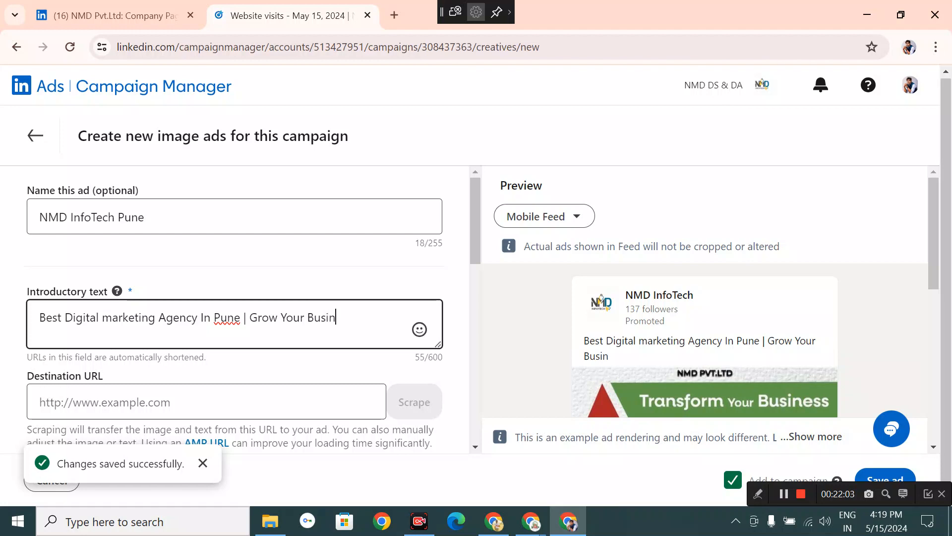
{"action": "type", "text": "ess With digital"}
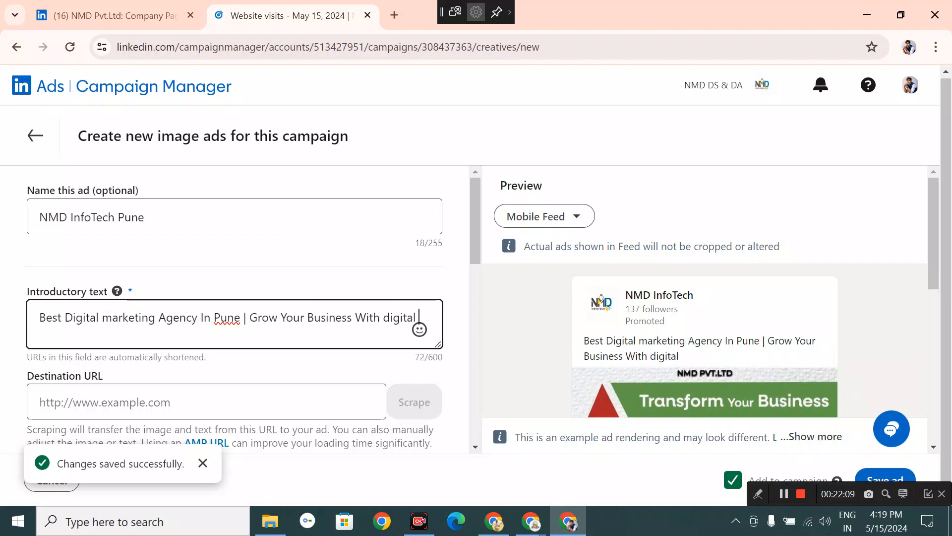
{"action": "type", "text": " Technology"}
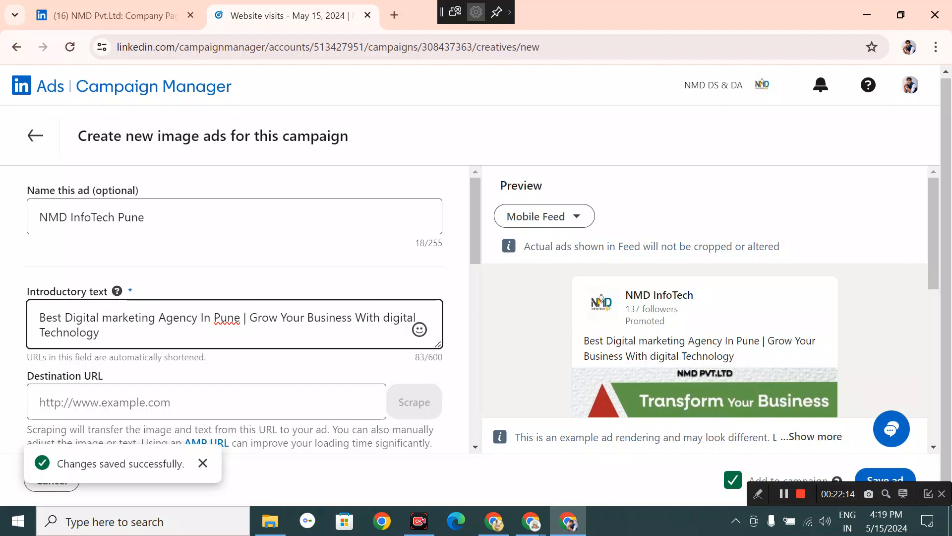
{"action": "scroll", "coordinate": [125, 341], "scroll_direction": "down", "scroll_amount": 2}
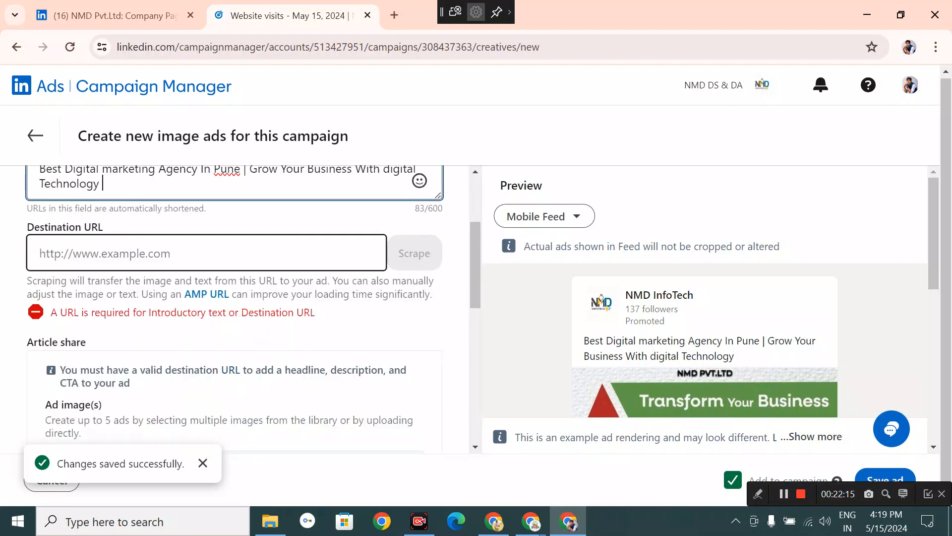
{"action": "left_click", "coordinate": [129, 253]}
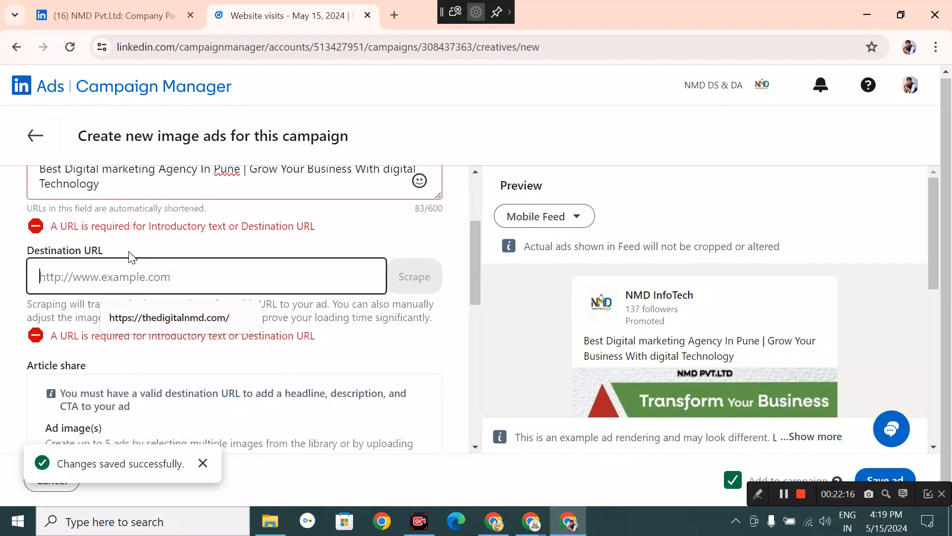
{"action": "left_click", "coordinate": [175, 327]}
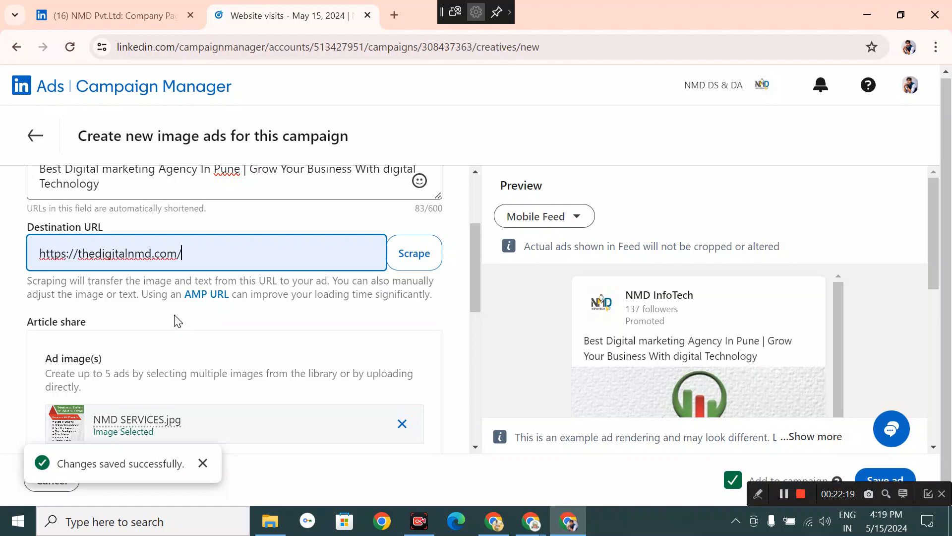
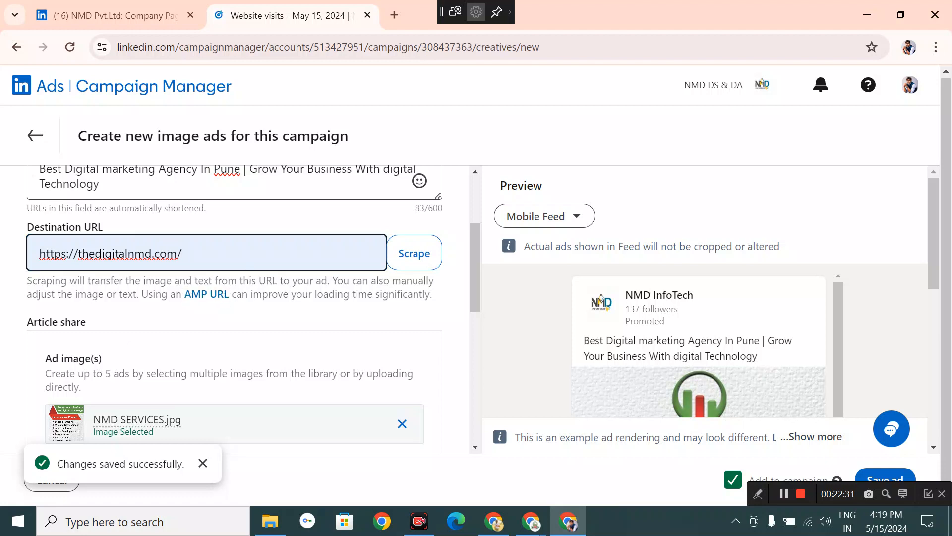
{"action": "left_click", "coordinate": [111, 323]}
- Give the NMD SERVICES.jpg ad image the alt text "Digital marketing Images"
{"action": "scroll", "coordinate": [109, 347], "scroll_direction": "down", "scroll_amount": 5}
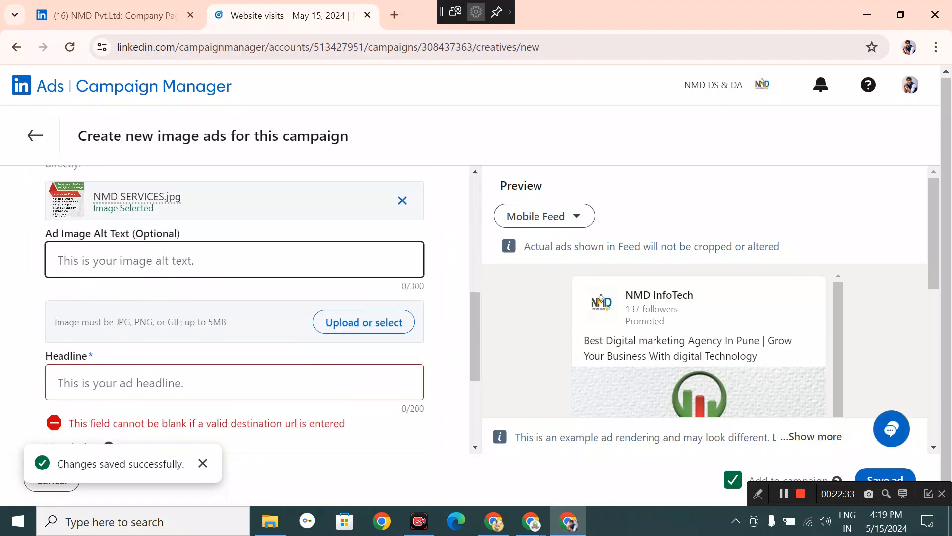
{"action": "left_click", "coordinate": [122, 256]}
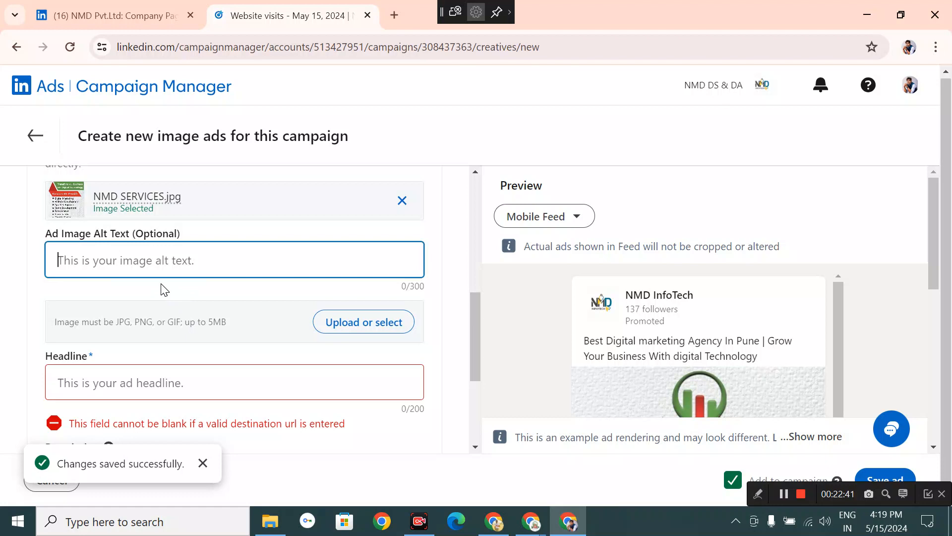
{"action": "type", "text": "Di"}
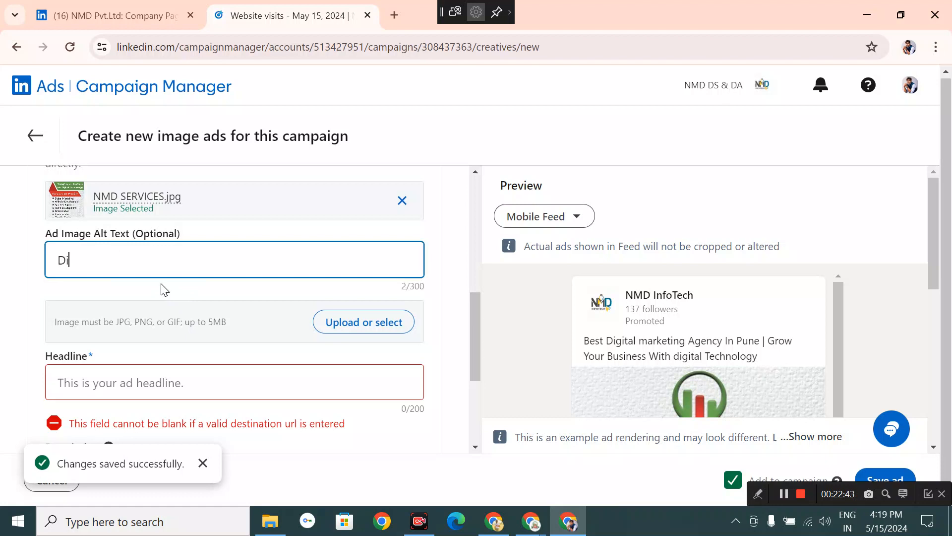
{"action": "type", "text": "gital marketing Images"}
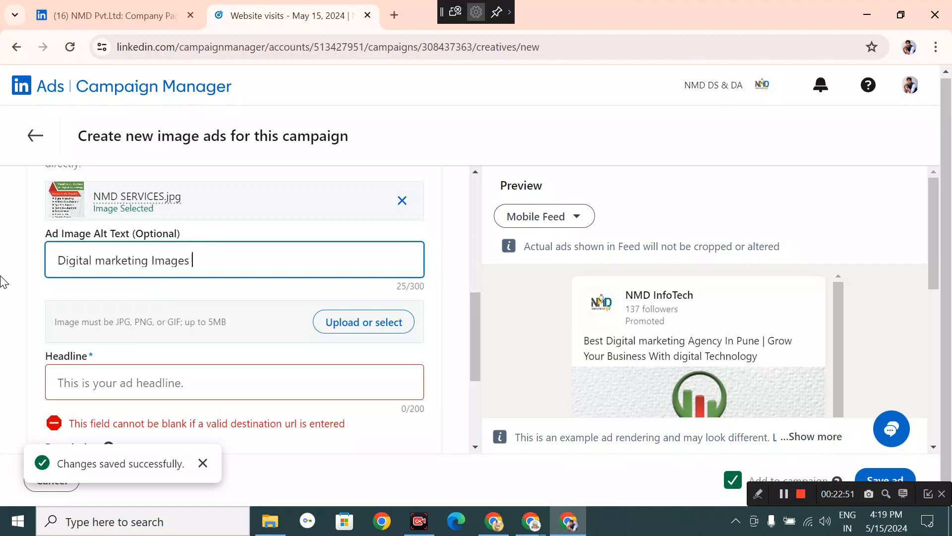
- Set the ad headline to "Top ranked Digital marketing Agency In Pune for Lead Generation & Digital marketing solutions"
{"action": "scroll", "coordinate": [67, 301], "scroll_direction": "down", "scroll_amount": 1}
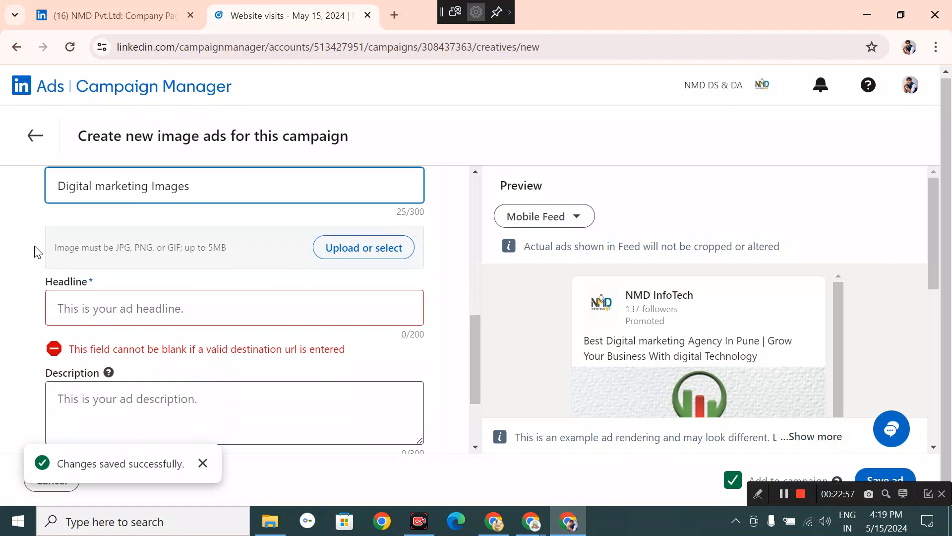
{"action": "left_click", "coordinate": [69, 308]}
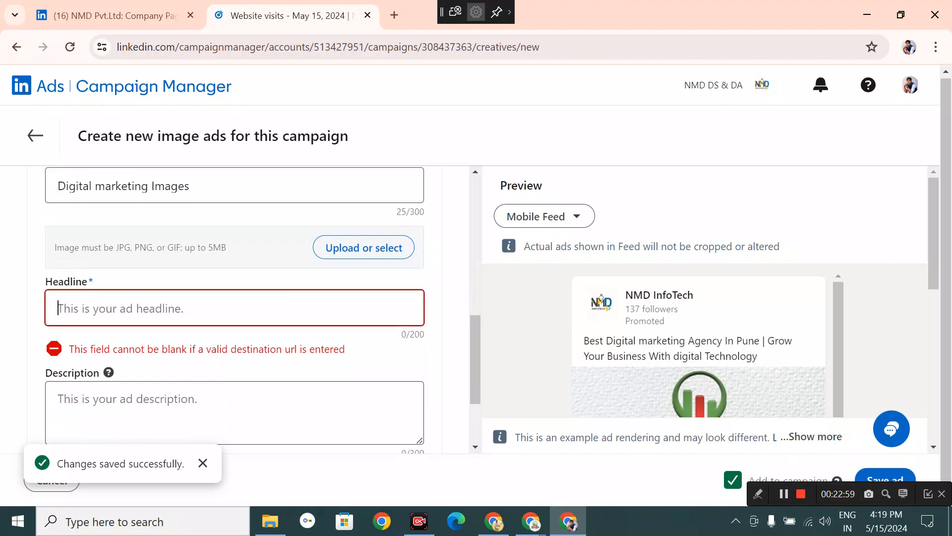
{"action": "type", "text": "Best"}
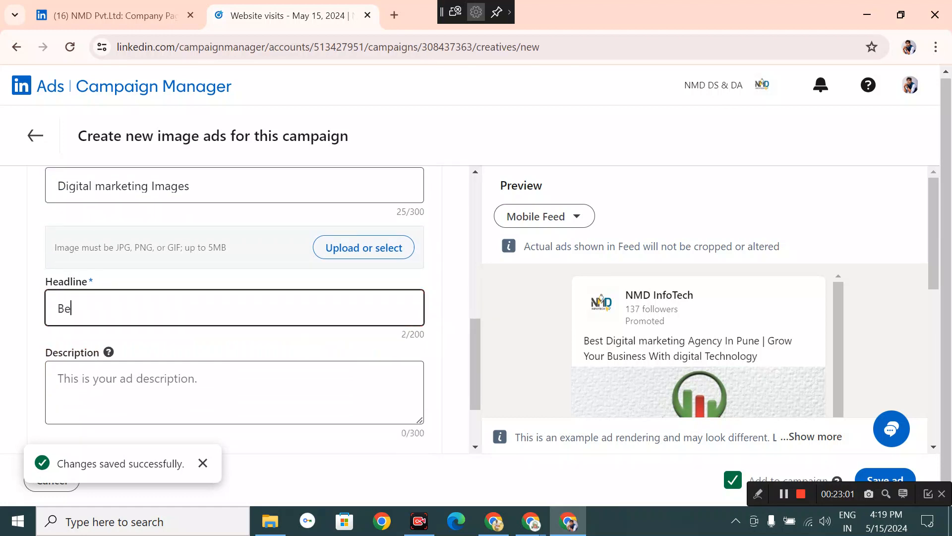
{"action": "key", "text": "BackSpace"}
{"action": "key", "text": "BackSpace"}
{"action": "key", "text": "BackSpace"}
{"action": "key", "text": "BackSpace"}
{"action": "type", "text": "Top ranked Digital m"}
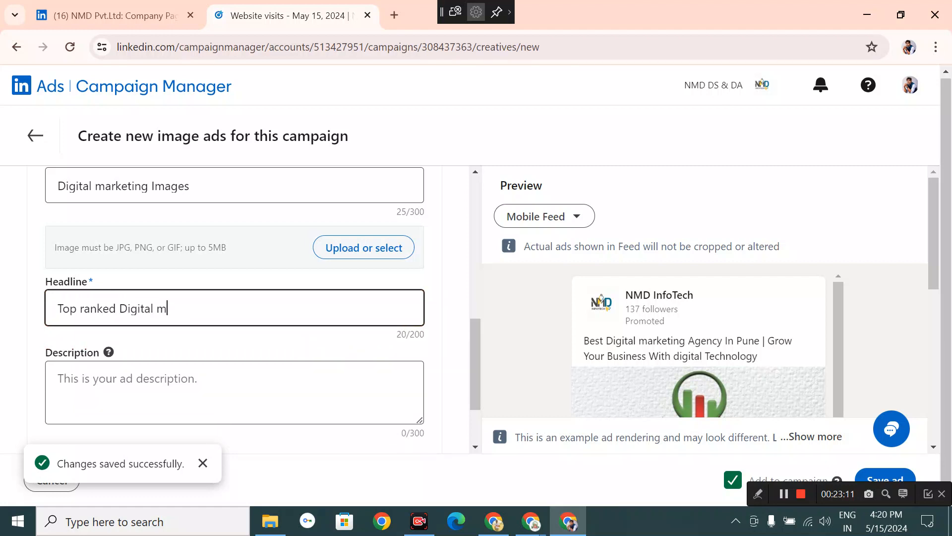
{"action": "type", "text": "arketing Agency In "}
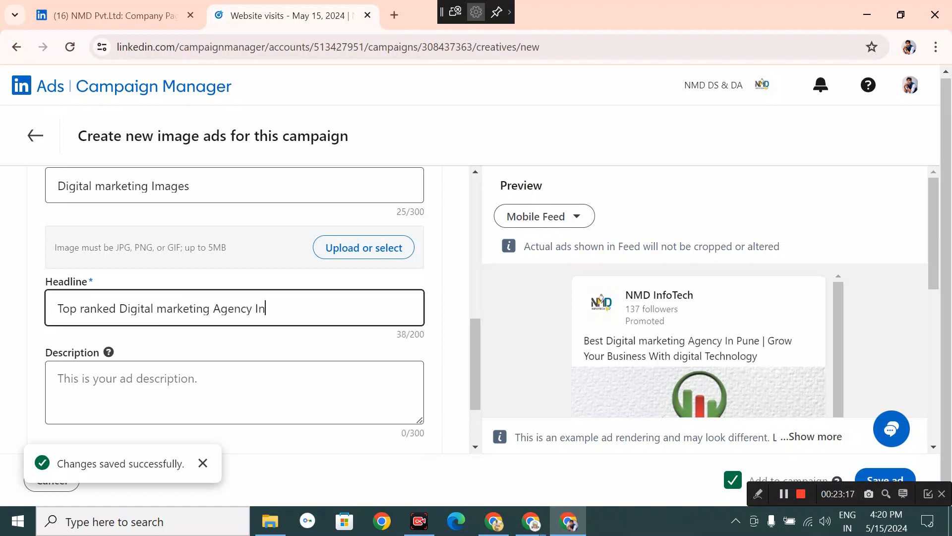
{"action": "type", "text": "Pune for Lead Ge"}
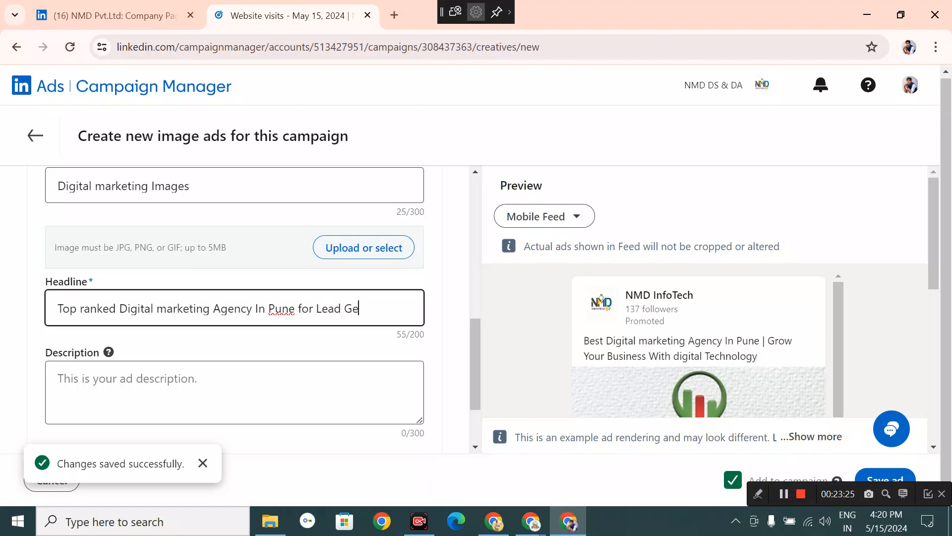
{"action": "type", "text": "neration & "}
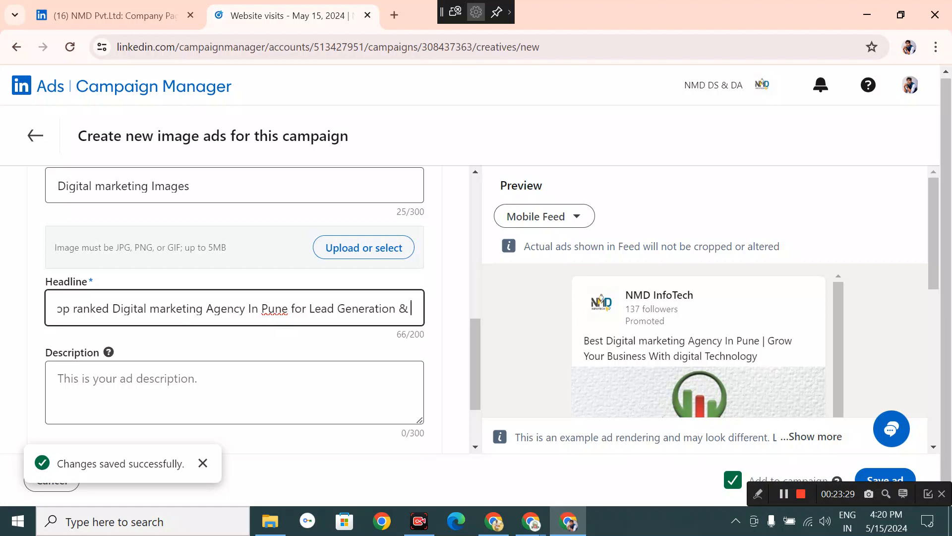
{"action": "type", "text": "Dig"}
{"action": "type", "text": "ital mar"}
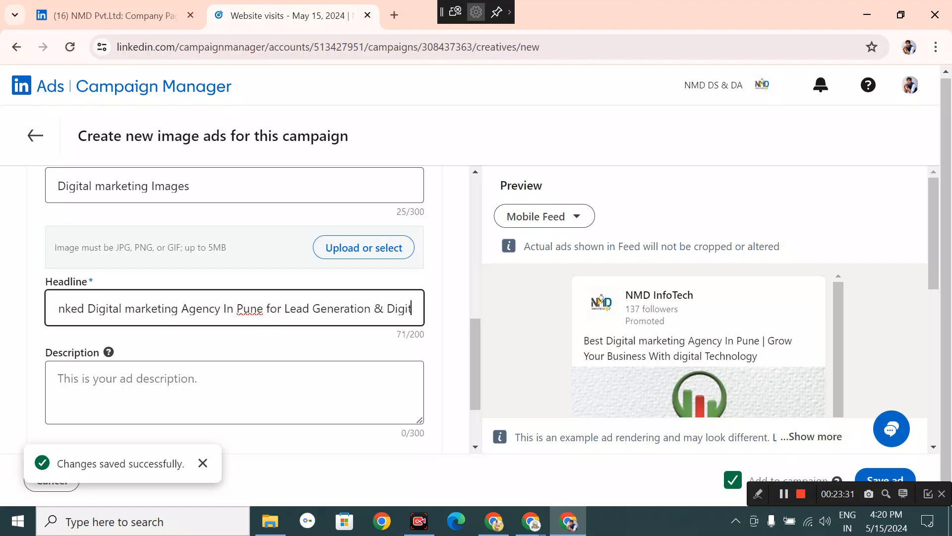
{"action": "type", "text": "keting "}
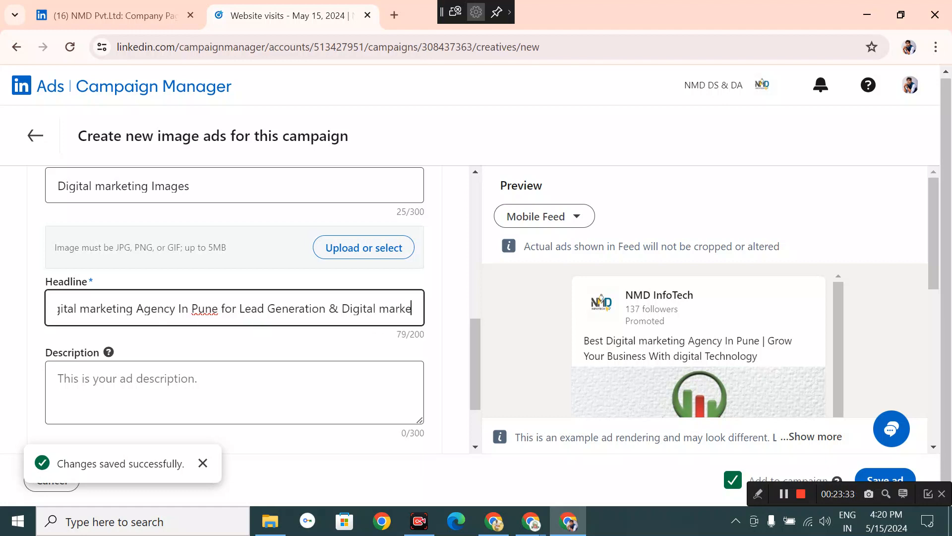
{"action": "type", "text": "s"}
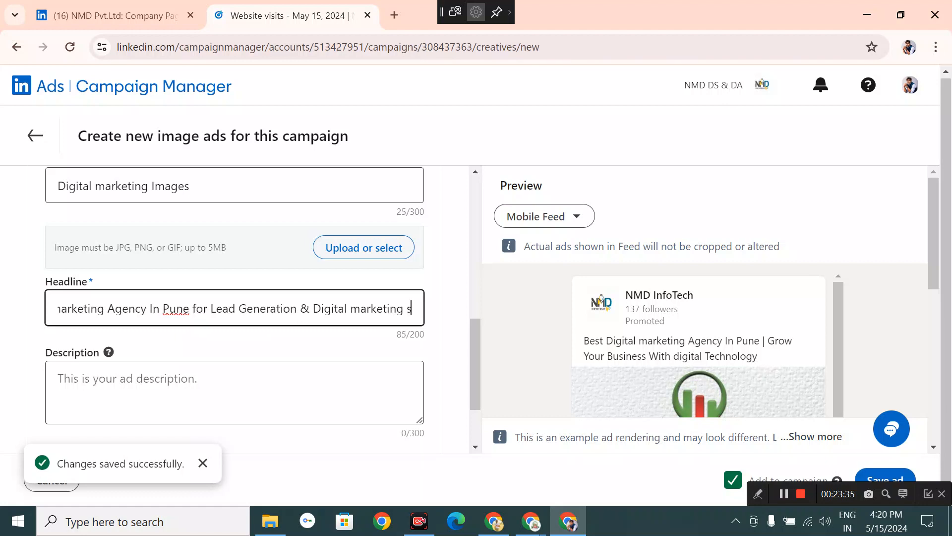
{"action": "type", "text": "oluti"}
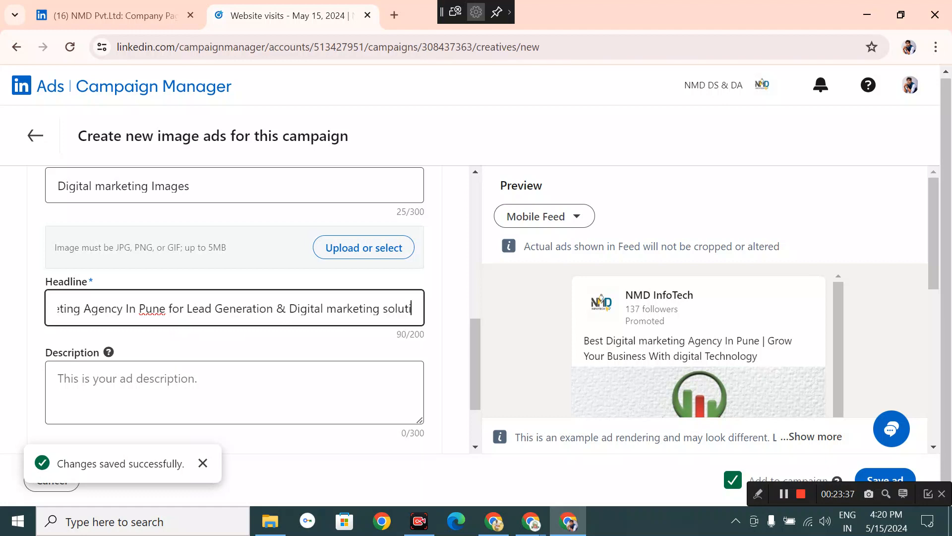
{"action": "type", "text": "ons"}
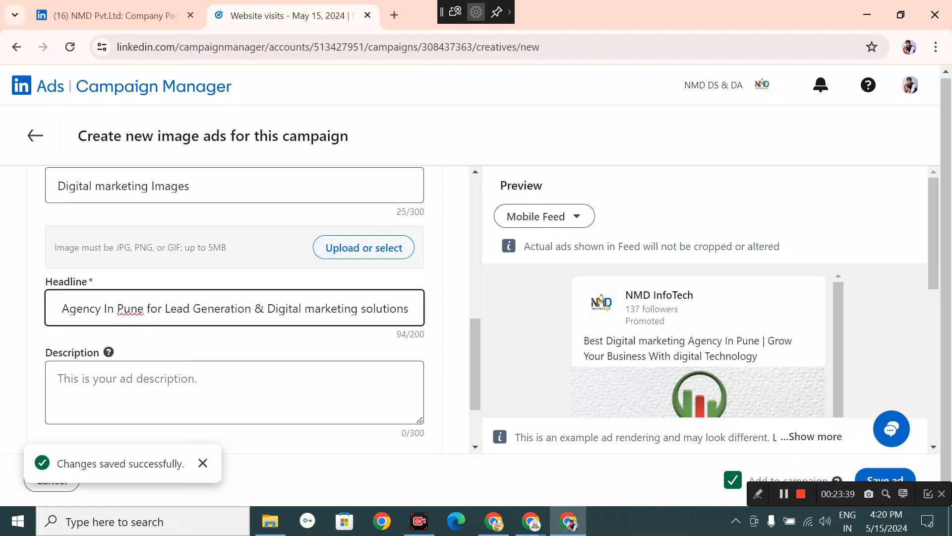
- Enter "Transform your Business with Digital technology" as the ad description
{"action": "left_click", "coordinate": [128, 382]}
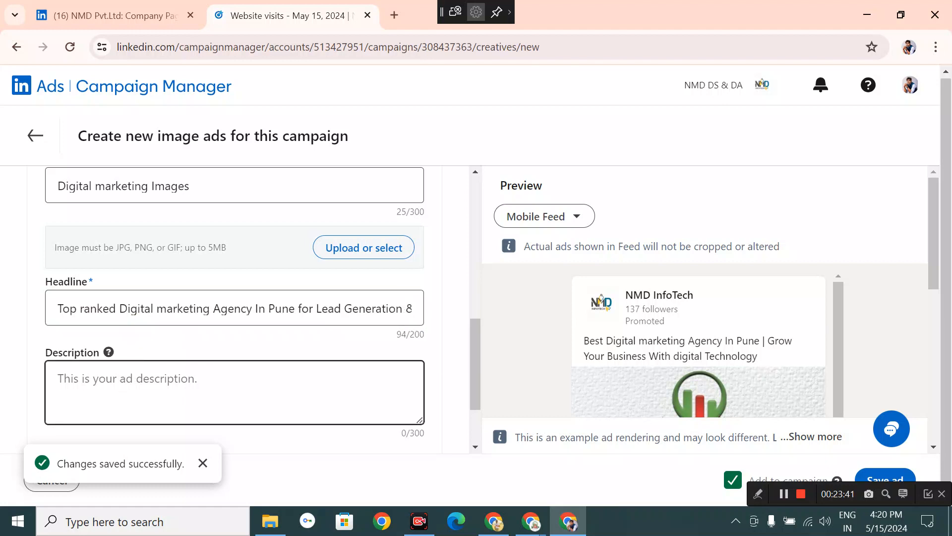
{"action": "type", "text": "Tra"}
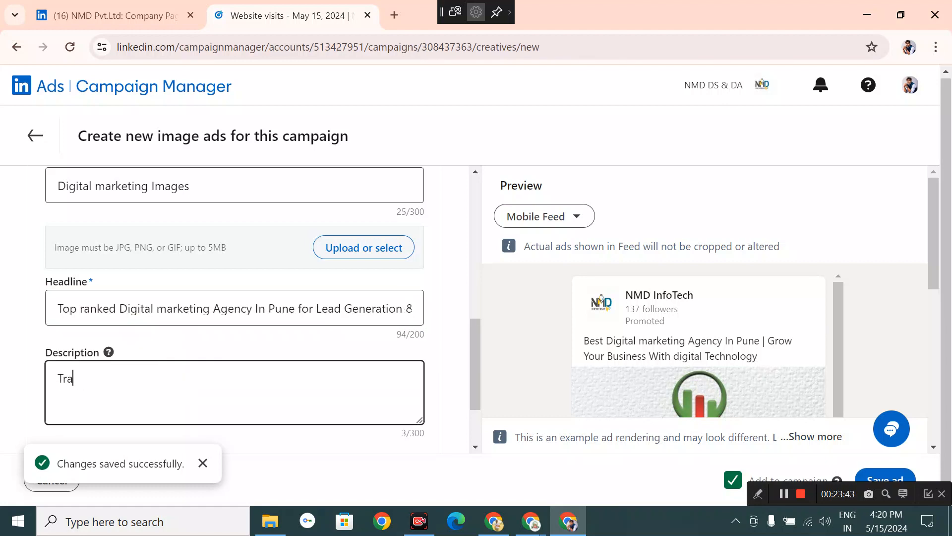
{"action": "type", "text": "nsform your Business "}
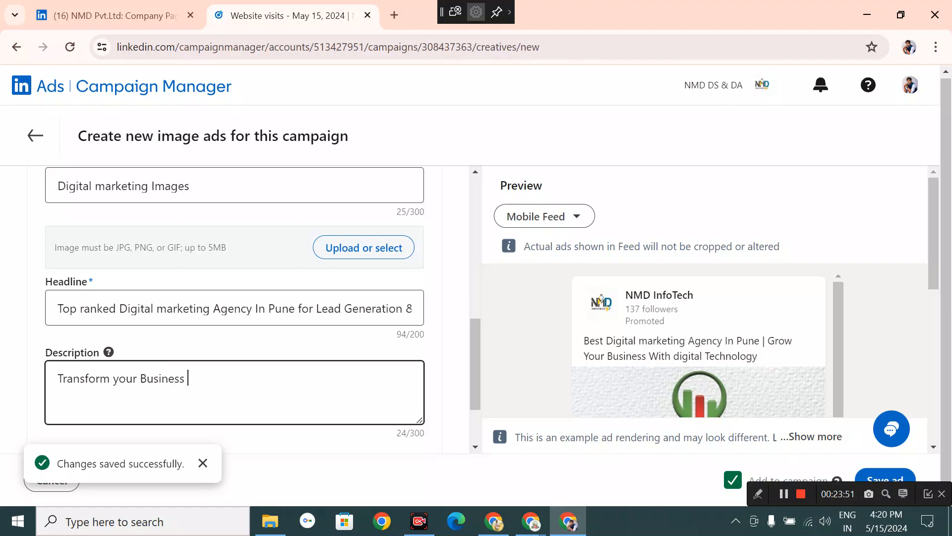
{"action": "type", "text": "with Digital technology"}
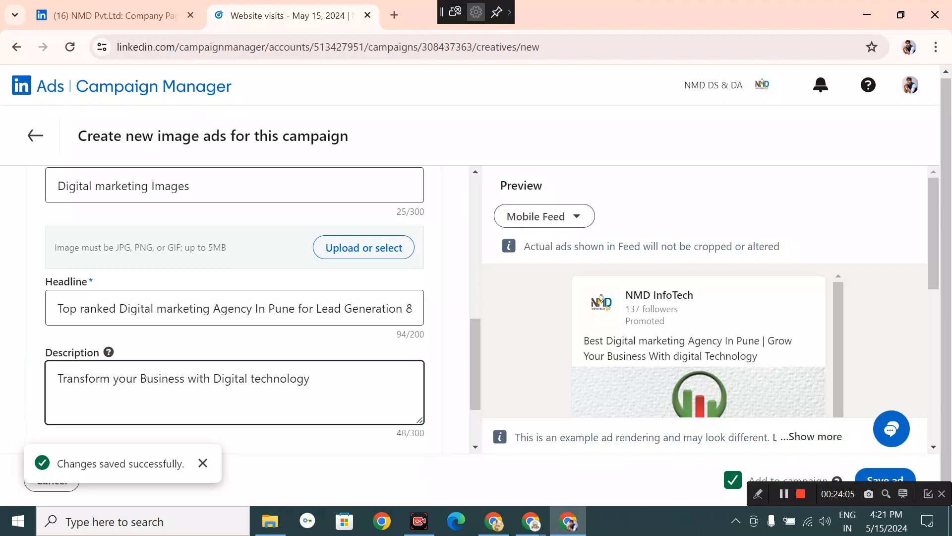
- Set the ad's call-to-action to Apply and save the ad to the campaign
{"action": "scroll", "coordinate": [298, 382], "scroll_direction": "down", "scroll_amount": 2}
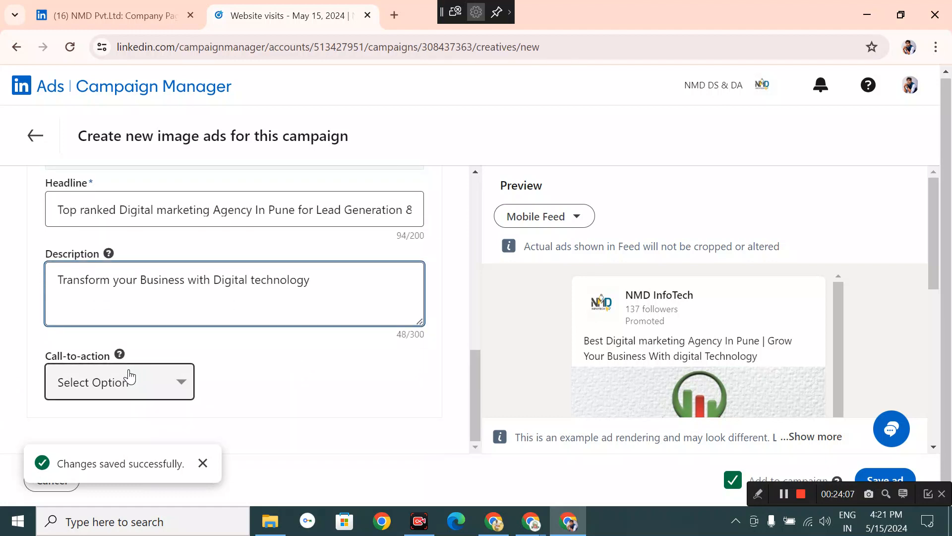
{"action": "left_click", "coordinate": [131, 387]}
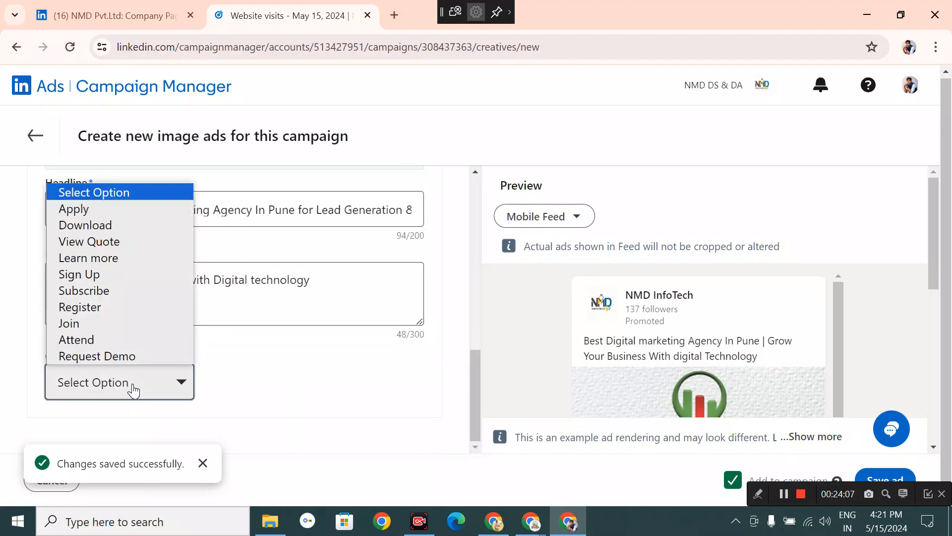
{"action": "left_click", "coordinate": [116, 209]}
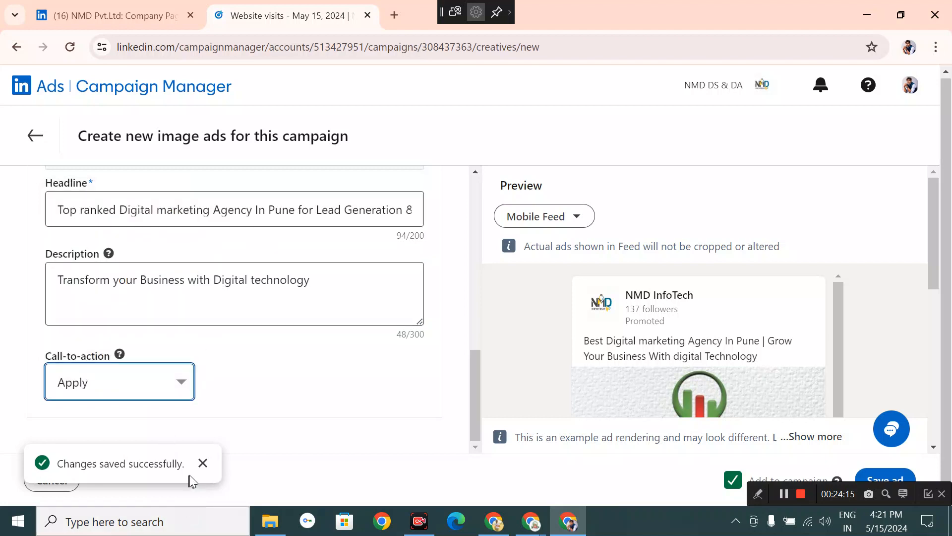
{"action": "left_click", "coordinate": [203, 463]}
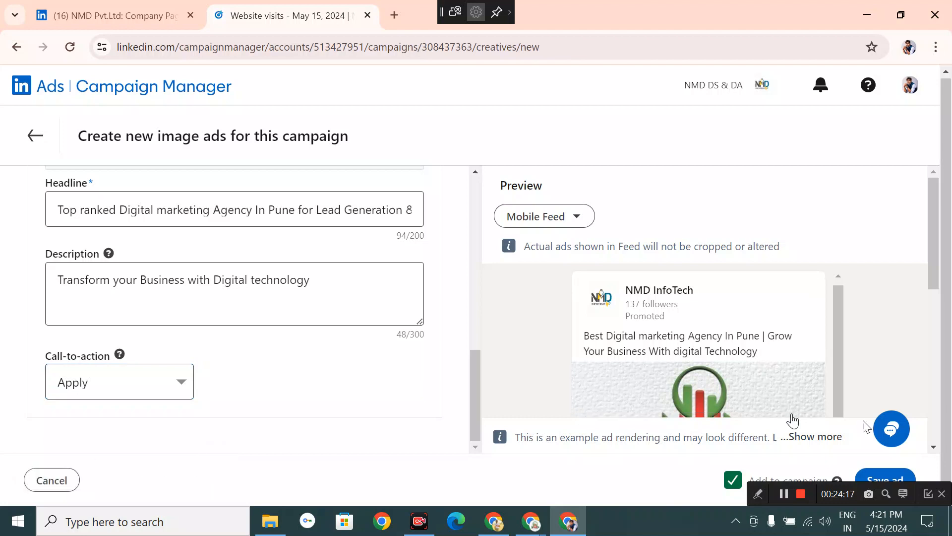
{"action": "scroll", "coordinate": [791, 414], "scroll_direction": "down", "scroll_amount": 2}
{"action": "left_click", "coordinate": [898, 480]}
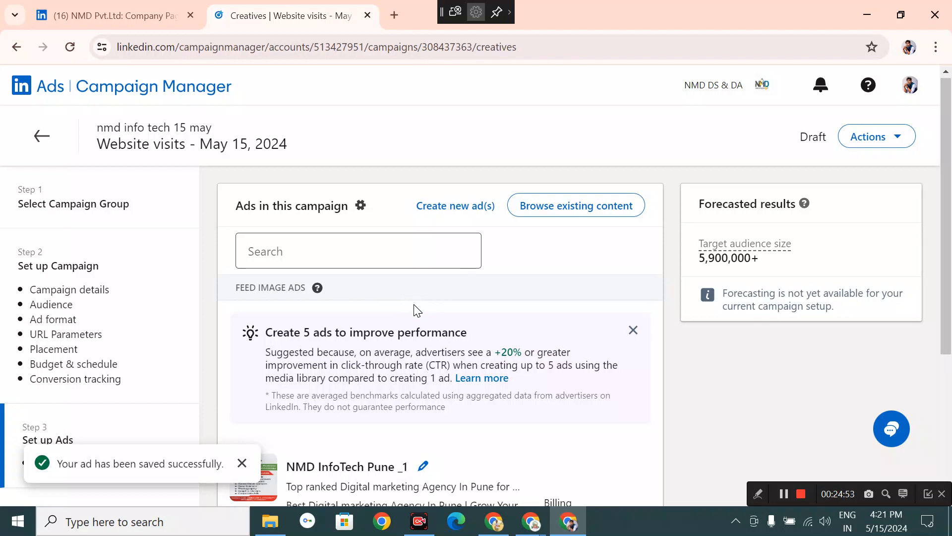
- Check the saved image ad in the campaign's ad list and continue to the Review & Launch stage
{"action": "scroll", "coordinate": [413, 304], "scroll_direction": "down", "scroll_amount": 2}
{"action": "scroll", "coordinate": [414, 304], "scroll_direction": "up", "scroll_amount": 2}
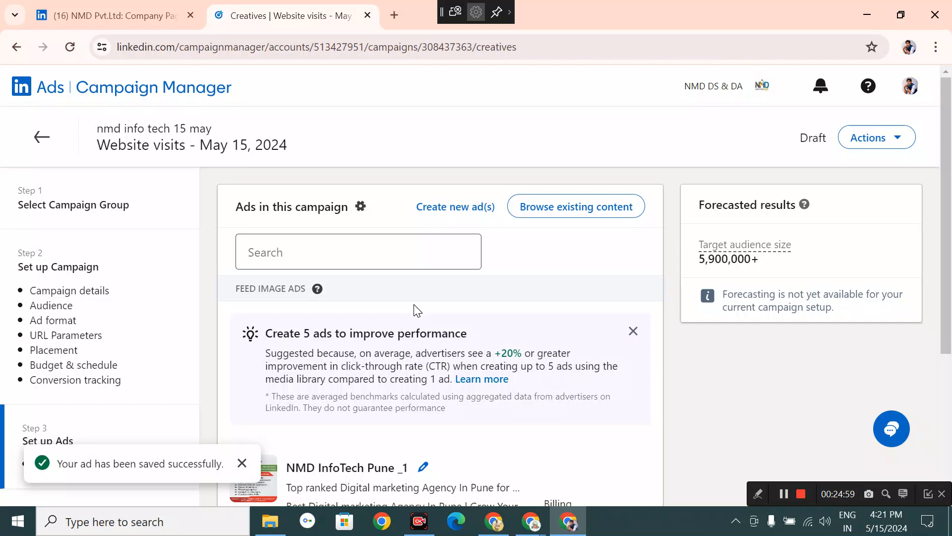
{"action": "scroll", "coordinate": [413, 310], "scroll_direction": "down", "scroll_amount": 4}
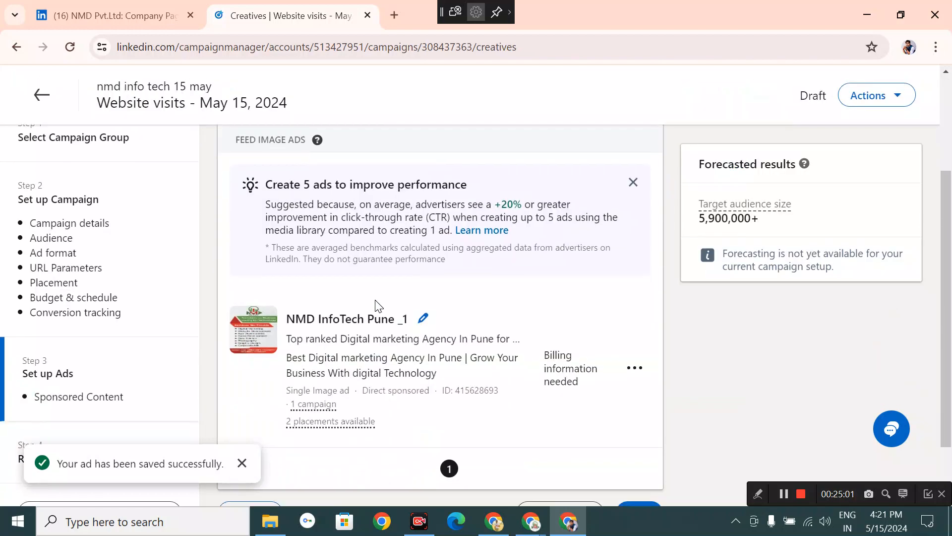
{"action": "scroll", "coordinate": [374, 318], "scroll_direction": "up", "scroll_amount": 5}
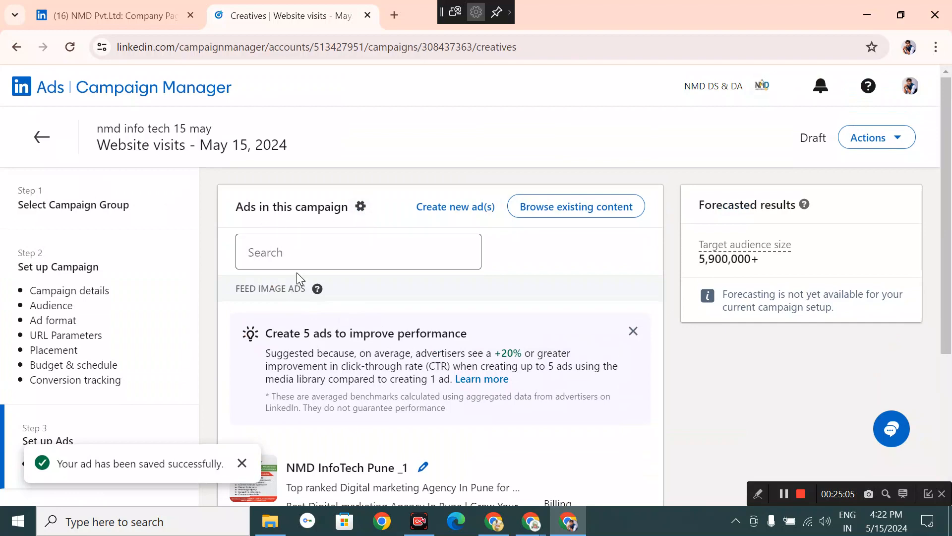
{"action": "scroll", "coordinate": [367, 317], "scroll_direction": "down", "scroll_amount": 4}
{"action": "scroll", "coordinate": [396, 319], "scroll_direction": "up", "scroll_amount": 5}
{"action": "scroll", "coordinate": [402, 336], "scroll_direction": "down", "scroll_amount": 5}
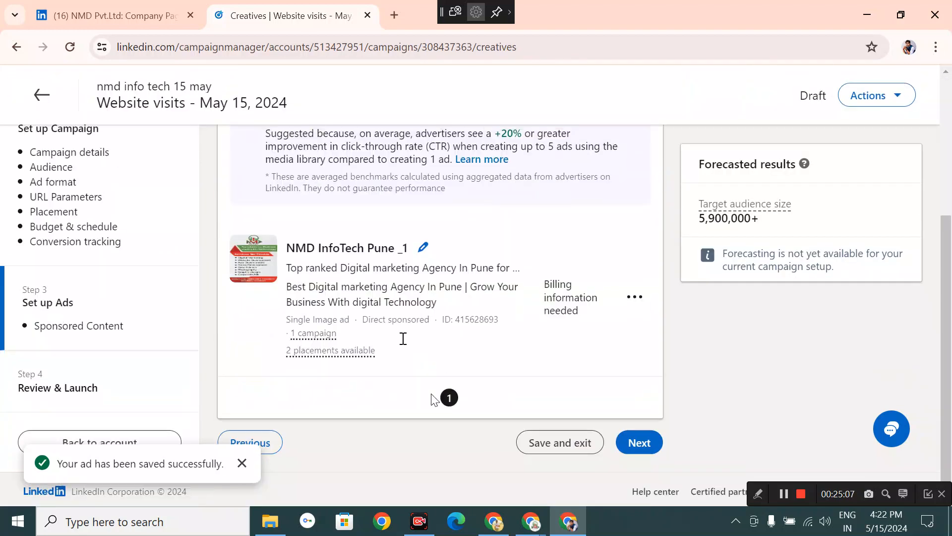
{"action": "left_click", "coordinate": [626, 443]}
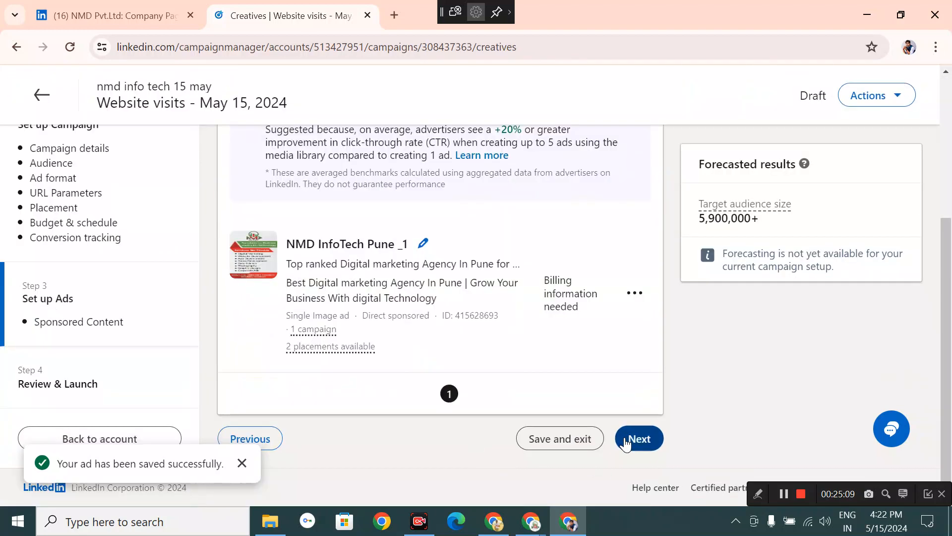
- In the business information section, enter "nmd" as the business name and choose India as the country/region
{"action": "scroll", "coordinate": [428, 308], "scroll_direction": "down", "scroll_amount": 5}
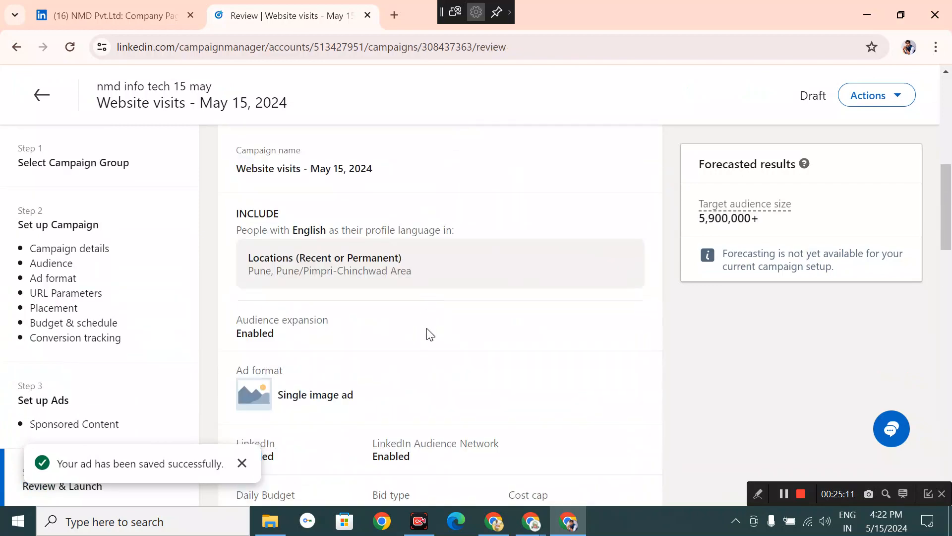
{"action": "scroll", "coordinate": [427, 345], "scroll_direction": "down", "scroll_amount": 3}
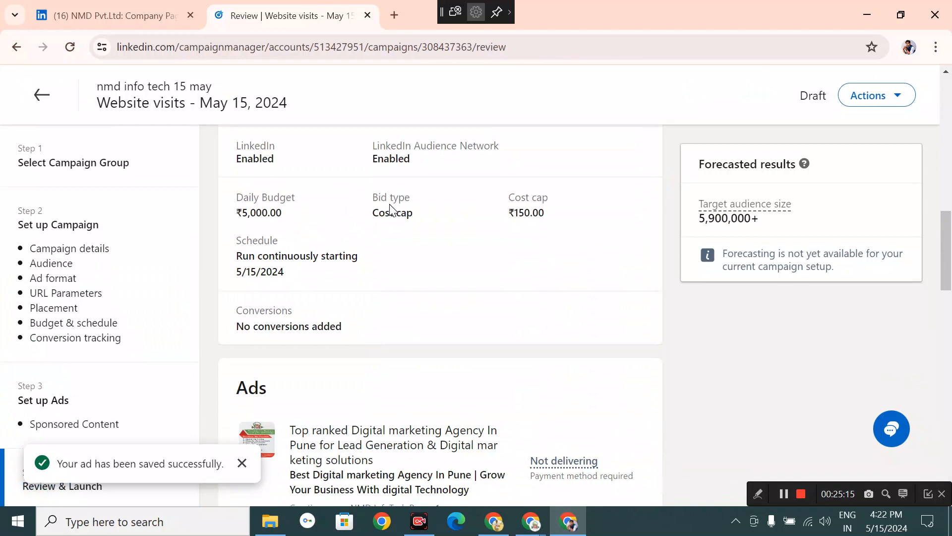
{"action": "scroll", "coordinate": [565, 223], "scroll_direction": "down", "scroll_amount": 3}
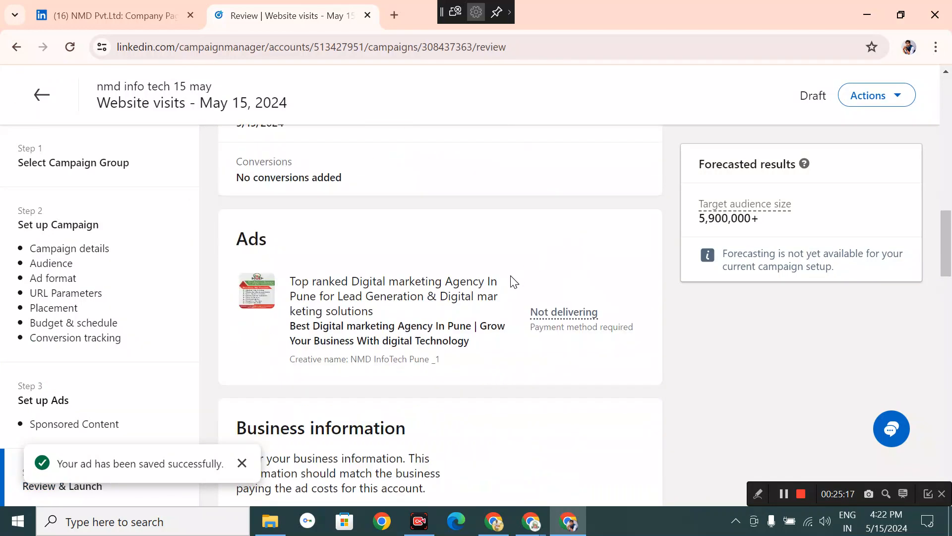
{"action": "scroll", "coordinate": [514, 280], "scroll_direction": "down", "scroll_amount": 3}
{"action": "scroll", "coordinate": [516, 285], "scroll_direction": "down", "scroll_amount": 3}
{"action": "left_click", "coordinate": [296, 283]}
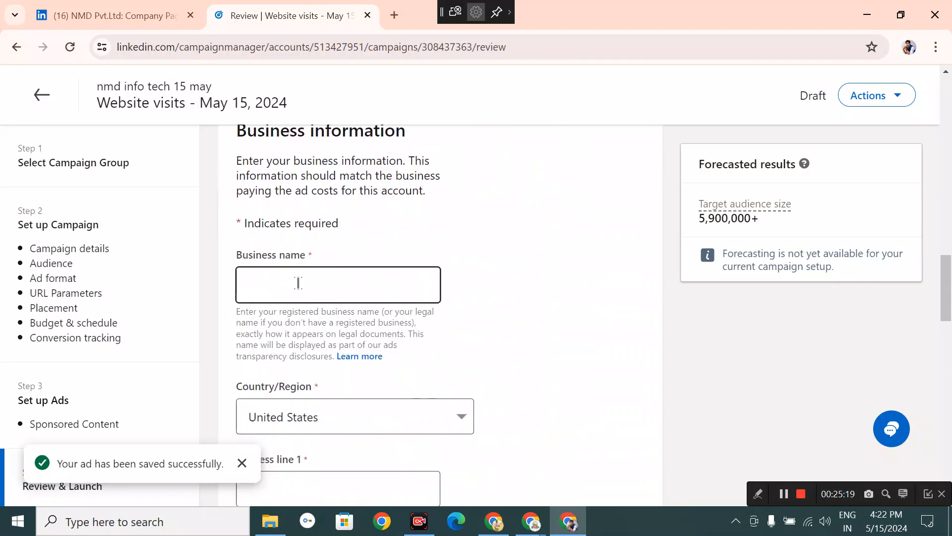
{"action": "type", "text": "nmd"}
{"action": "left_click", "coordinate": [377, 419]}
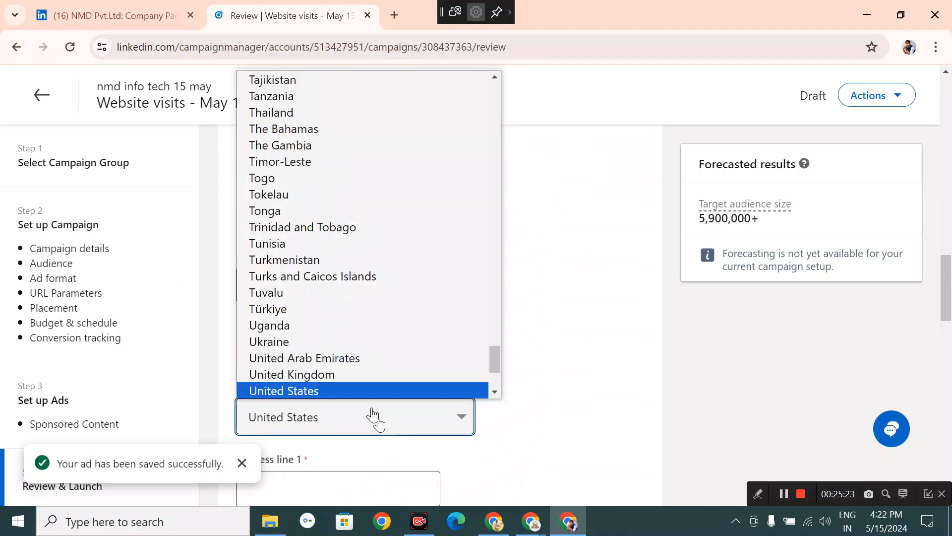
{"action": "type", "text": "in"}
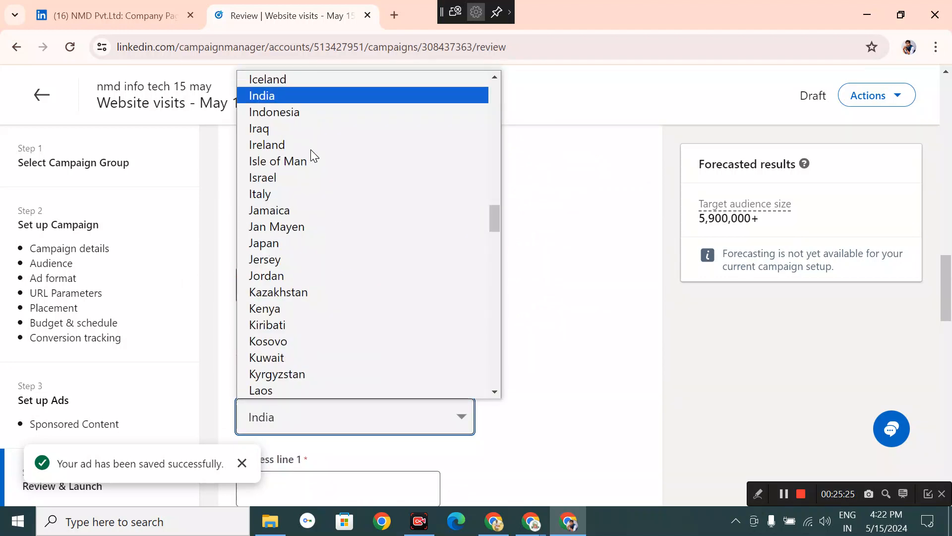
{"action": "left_click", "coordinate": [331, 99]}
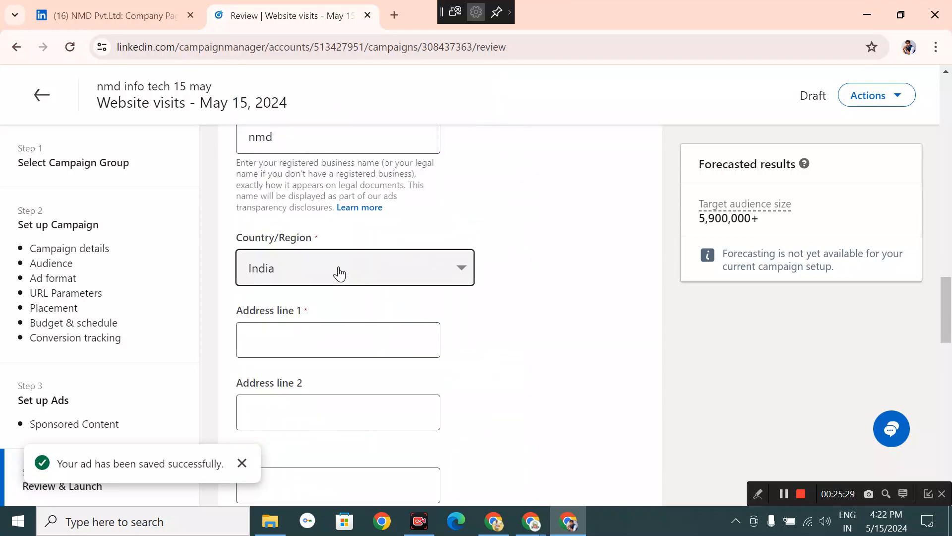
- Fill in both address lines, the city and the pincode of the business address
{"action": "left_click", "coordinate": [324, 329]}
{"action": "type", "text": "pu"}
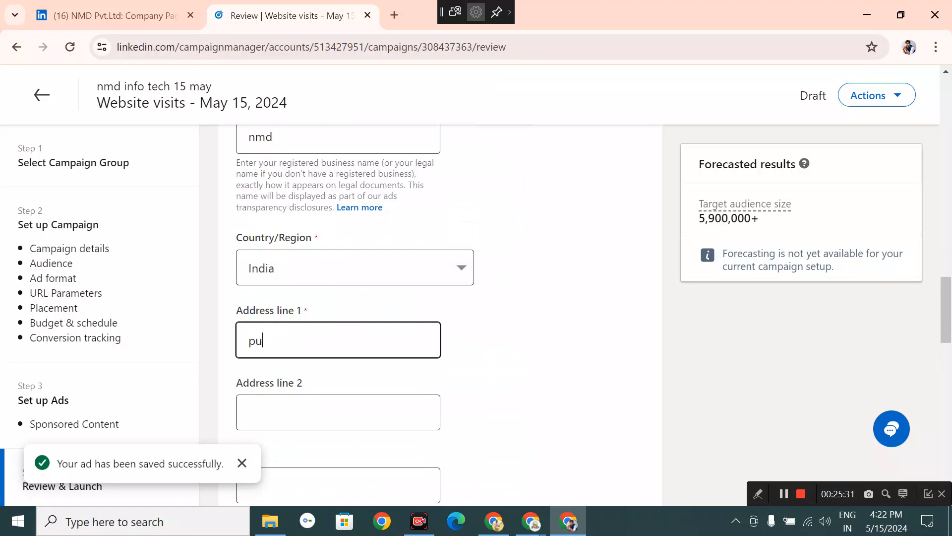
{"action": "type", "text": "ne"}
{"action": "key", "text": "Tab"}
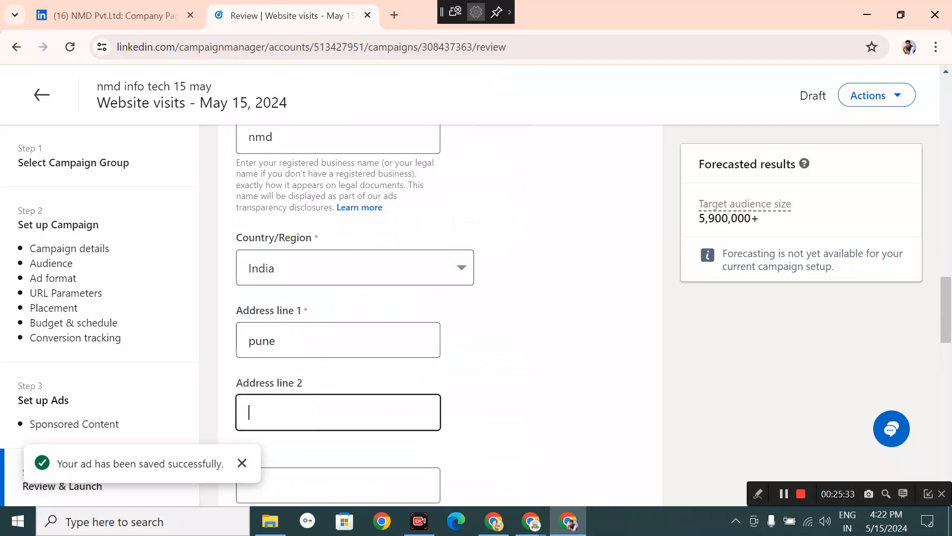
{"action": "type", "text": "pune"}
{"action": "scroll", "coordinate": [326, 434], "scroll_direction": "down", "scroll_amount": 3}
{"action": "left_click", "coordinate": [350, 351]}
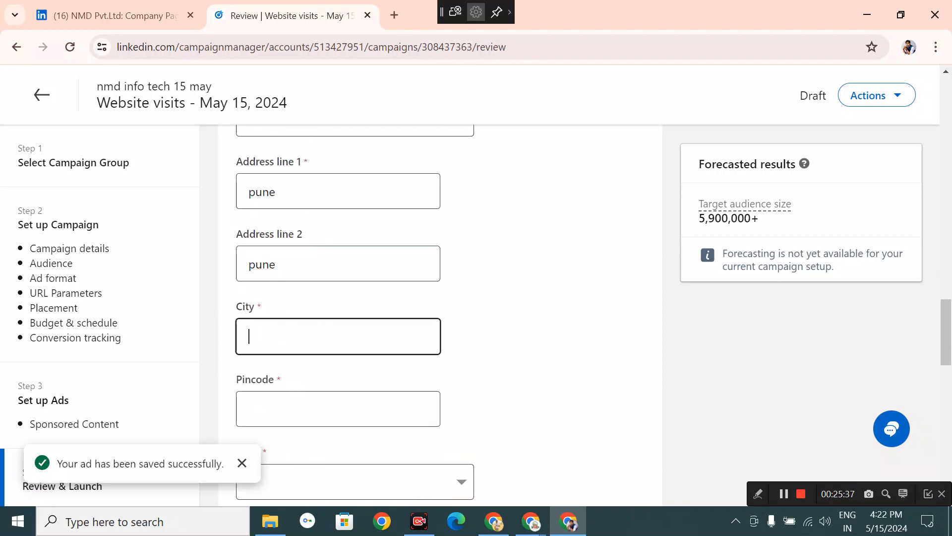
{"action": "type", "text": "pune"}
{"action": "left_click", "coordinate": [323, 421]}
{"action": "type", "text": "411005"}
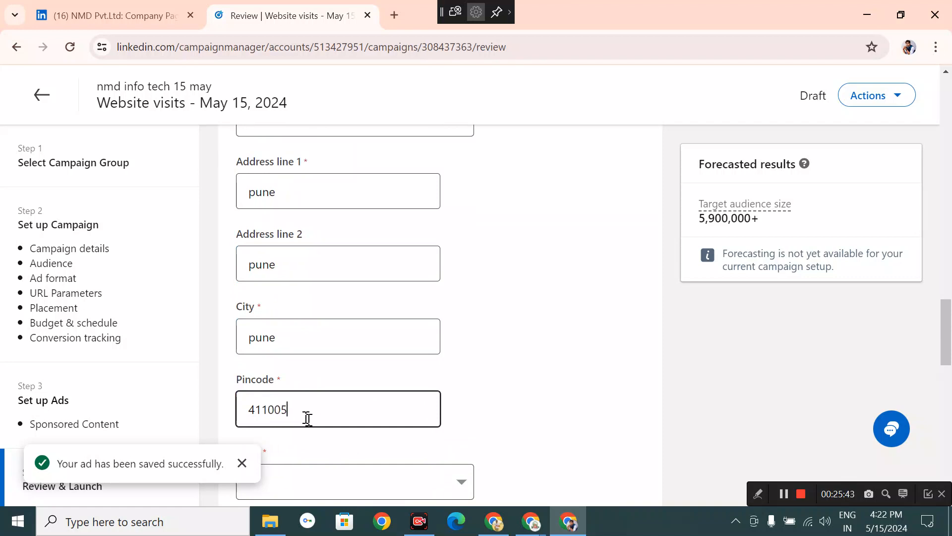
- Choose Maharashtra as the state, save the business information and decline the browser's offer to store the address
{"action": "scroll", "coordinate": [436, 427], "scroll_direction": "down", "scroll_amount": 3}
{"action": "left_click", "coordinate": [426, 350]}
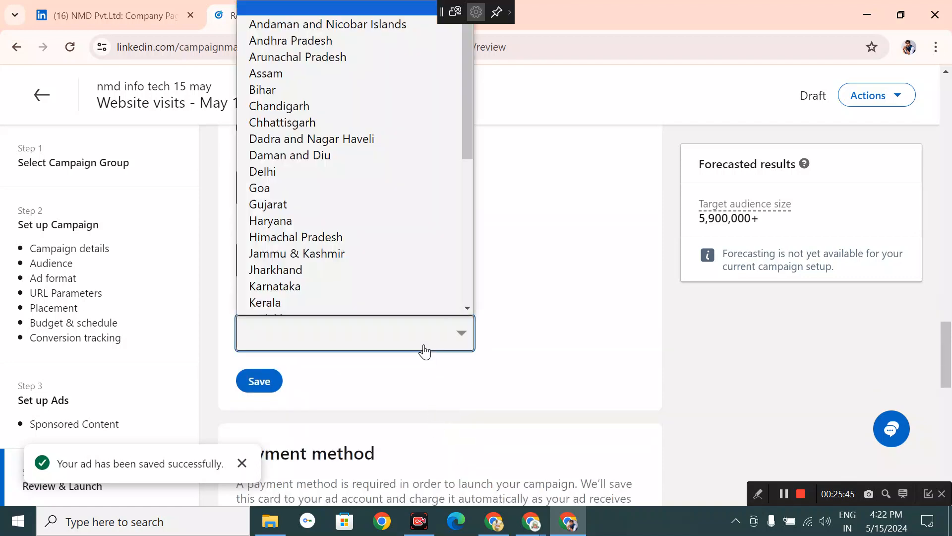
{"action": "key", "text": "m"}
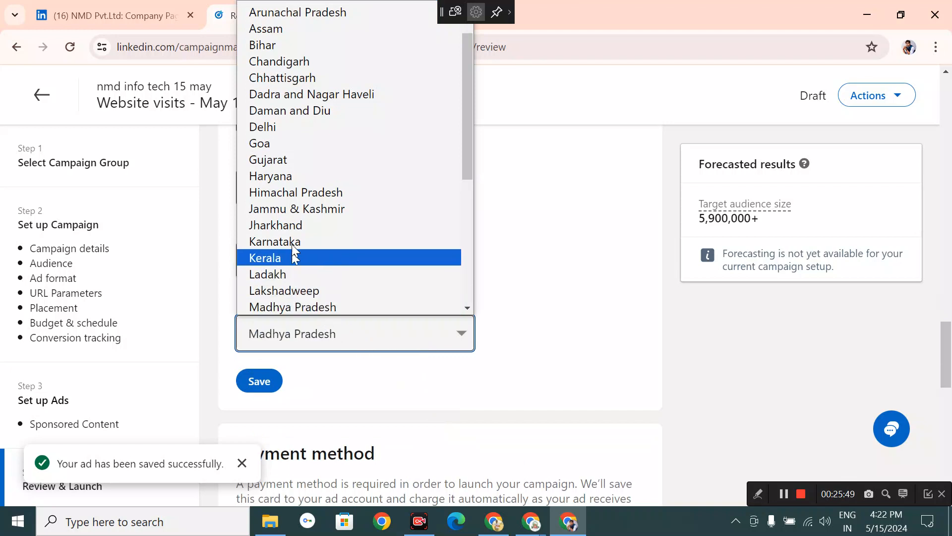
{"action": "scroll", "coordinate": [303, 178], "scroll_direction": "down", "scroll_amount": 4}
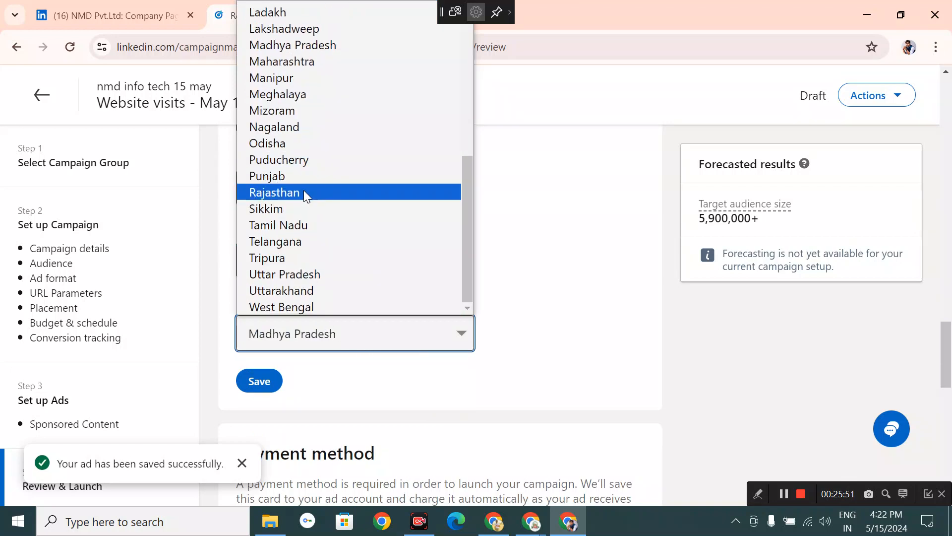
{"action": "key", "text": "m"}
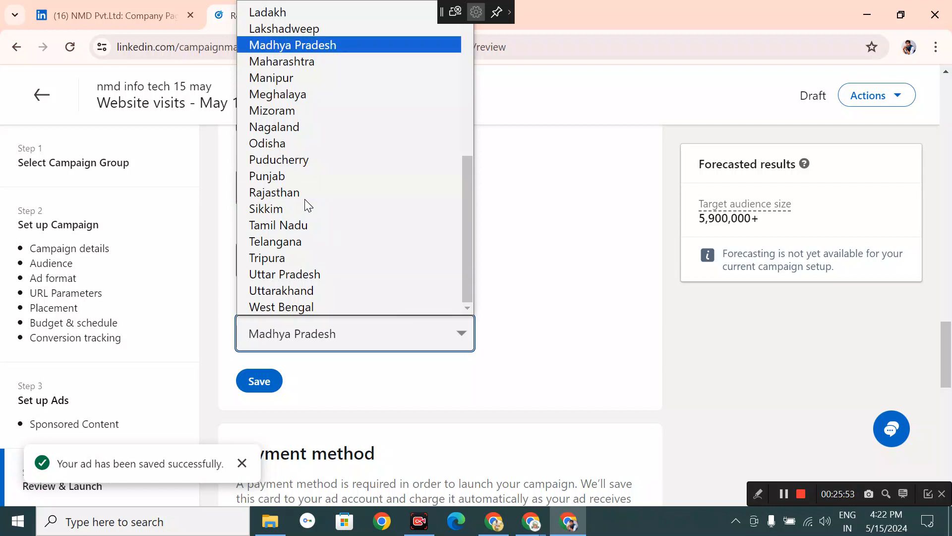
{"action": "left_click", "coordinate": [291, 62]}
{"action": "scroll", "coordinate": [256, 212], "scroll_direction": "down", "scroll_amount": 6}
{"action": "scroll", "coordinate": [272, 205], "scroll_direction": "up", "scroll_amount": 3}
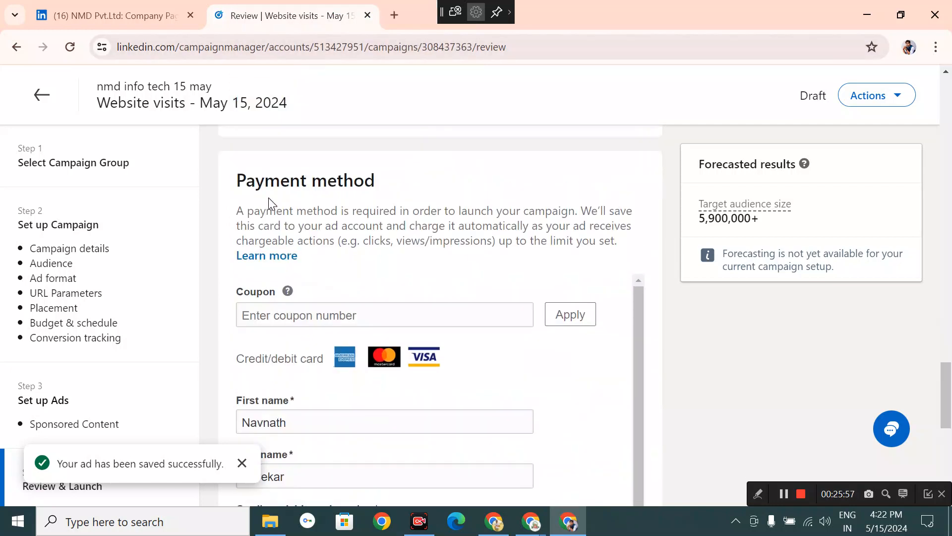
{"action": "left_click", "coordinate": [259, 237]}
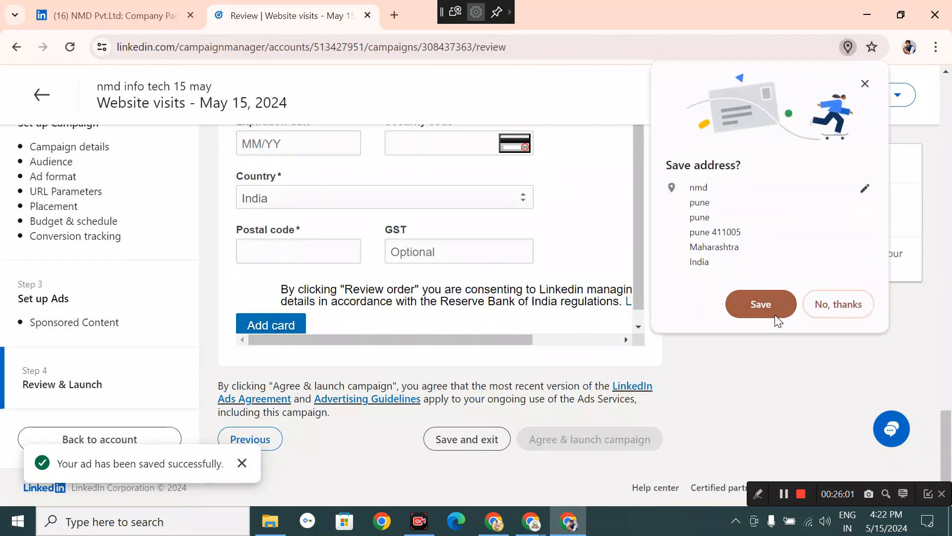
{"action": "left_click", "coordinate": [821, 305]}
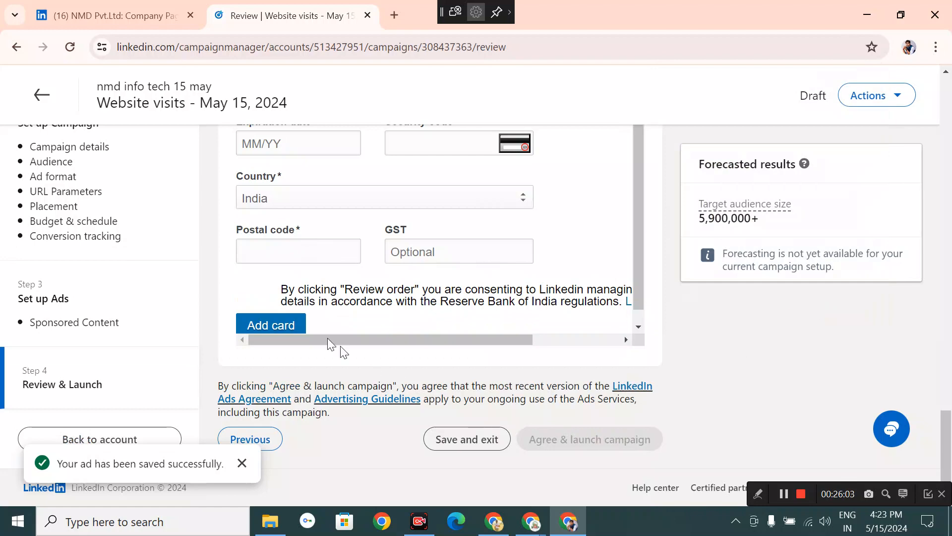
- Examine the payment method form, including its coupon, card, country, postal code and GST fields
{"action": "scroll", "coordinate": [293, 312], "scroll_direction": "down", "scroll_amount": 1}
{"action": "scroll", "coordinate": [283, 247], "scroll_direction": "up", "scroll_amount": 1}
{"action": "scroll", "coordinate": [317, 209], "scroll_direction": "down", "scroll_amount": 1}
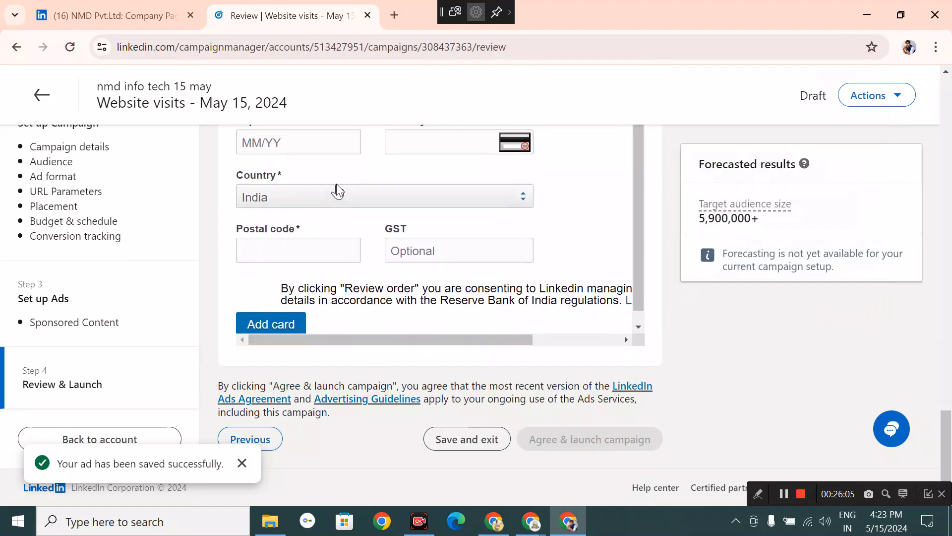
{"action": "scroll", "coordinate": [336, 186], "scroll_direction": "up", "scroll_amount": 5}
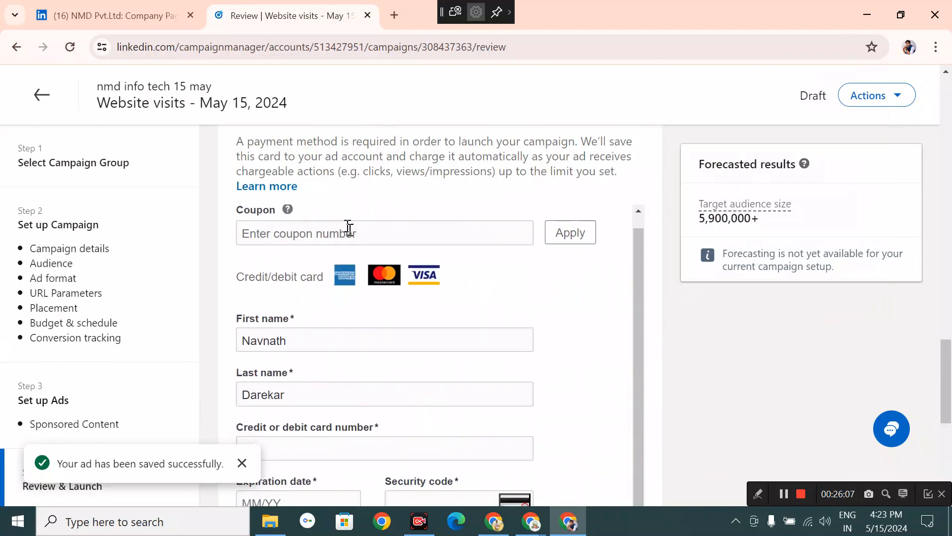
{"action": "scroll", "coordinate": [377, 277], "scroll_direction": "down", "scroll_amount": 5}
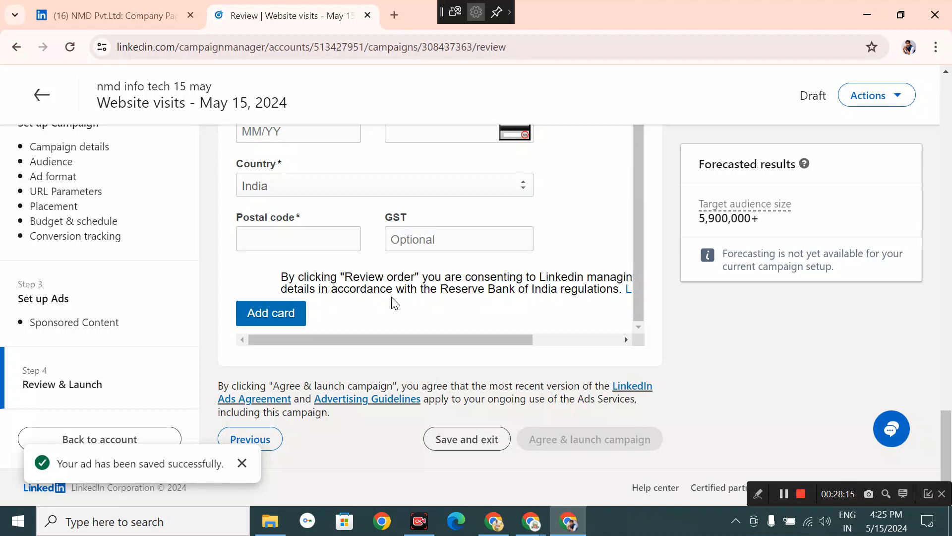
{"action": "scroll", "coordinate": [388, 322], "scroll_direction": "up", "scroll_amount": 1}
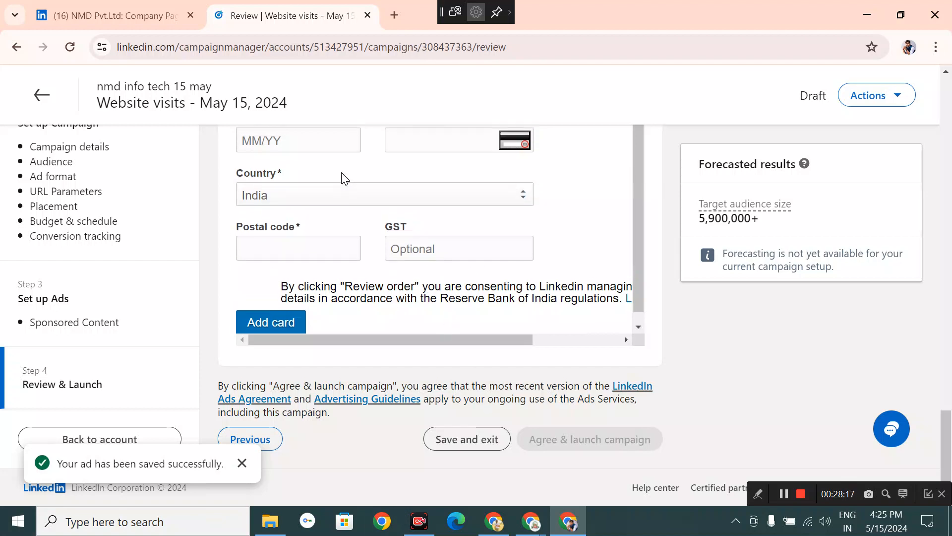
- Dismiss the saved-ad notification, then save the campaign as a draft and exit without adding a card
{"action": "scroll", "coordinate": [388, 322], "scroll_direction": "down", "scroll_amount": 1}
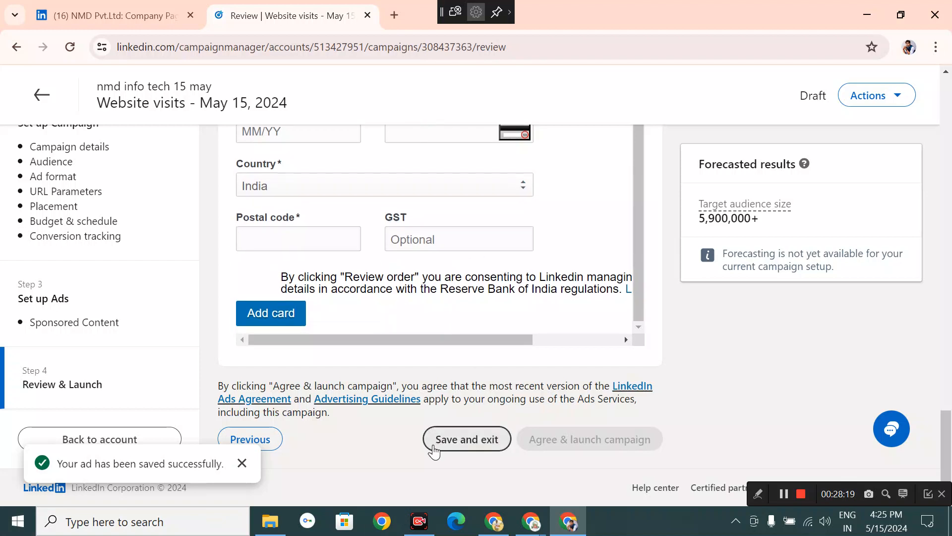
{"action": "left_click", "coordinate": [242, 463]}
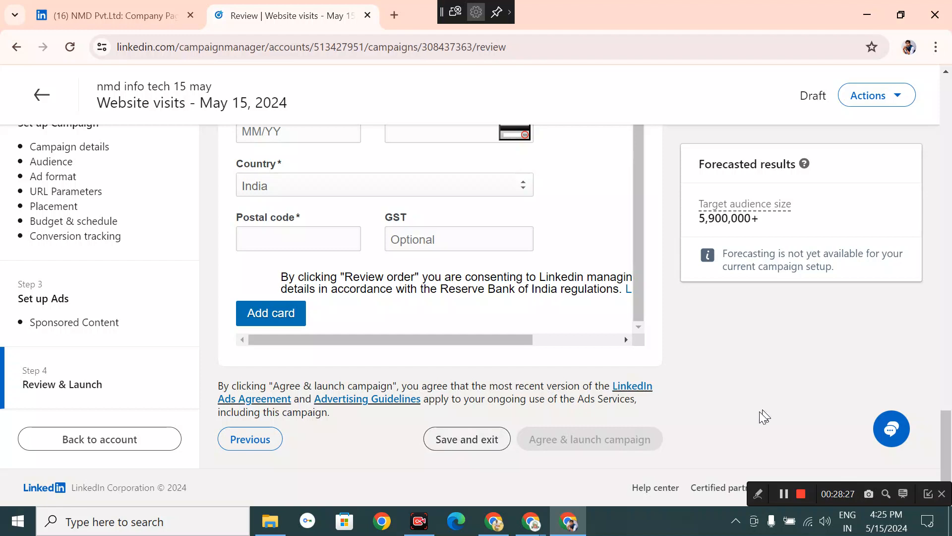
{"action": "left_click", "coordinate": [495, 440]}
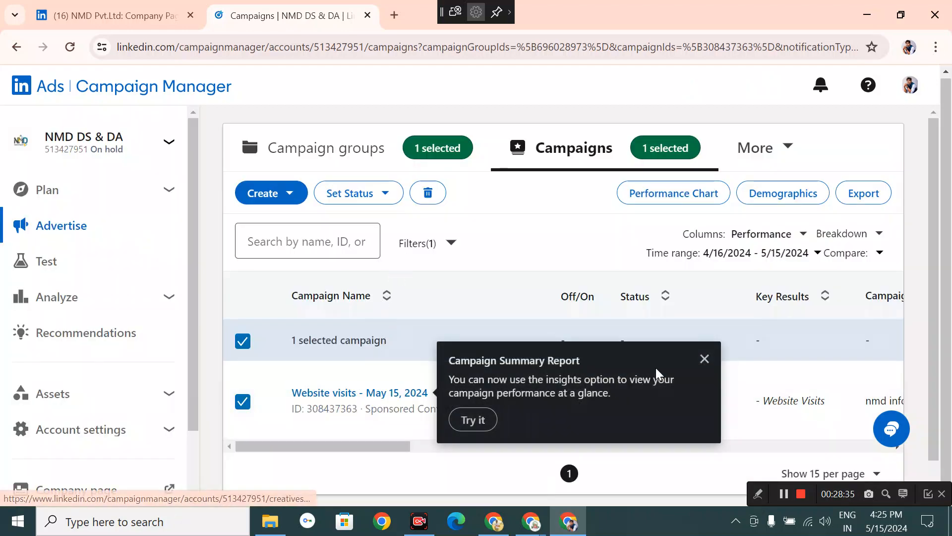
- Dismiss the Campaign Summary Report tip and view the remaining performance columns of the Website visits campaign, through cost per lead
{"action": "left_click", "coordinate": [705, 356]}
{"action": "left_click_drag", "start_coordinate": [358, 446], "coordinate": [861, 457]}
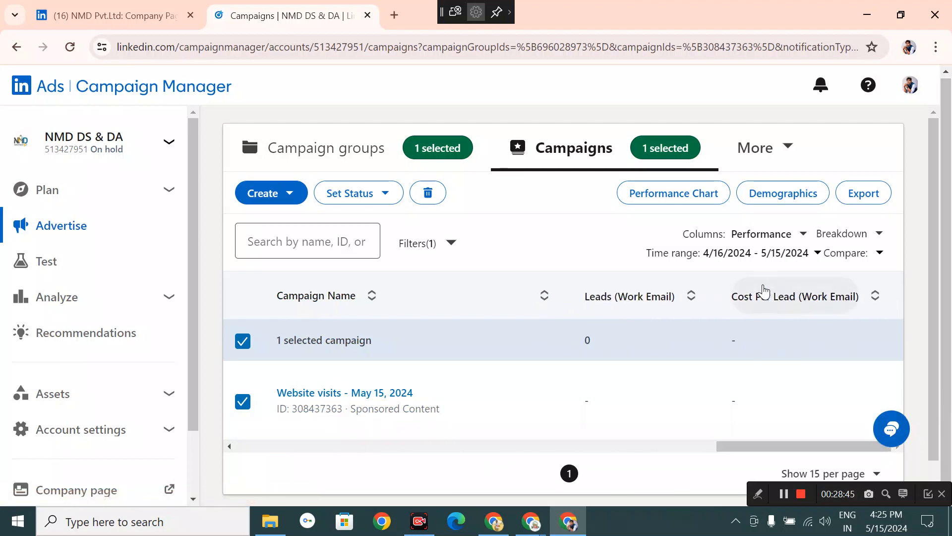
{"action": "scroll", "coordinate": [108, 202], "scroll_direction": "down", "scroll_amount": 2}
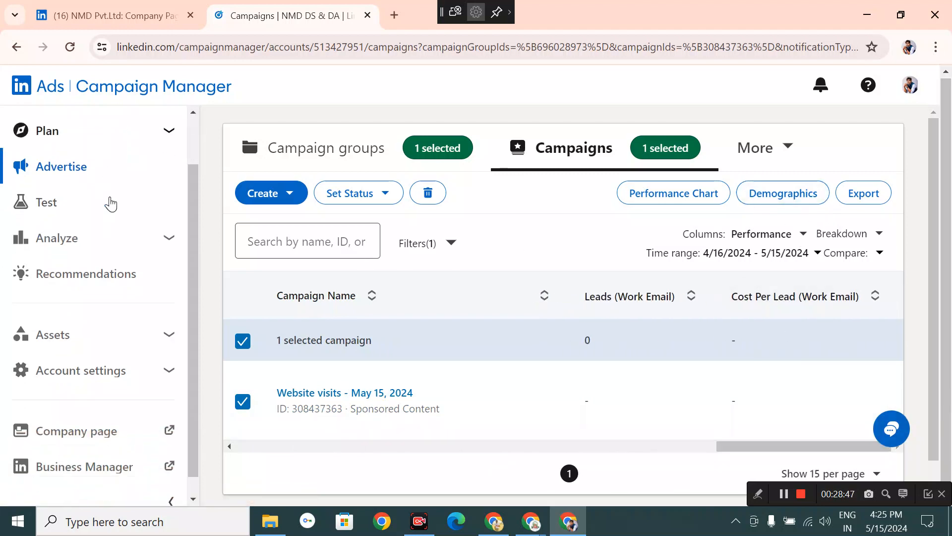
{"action": "scroll", "coordinate": [106, 203], "scroll_direction": "up", "scroll_amount": 2}
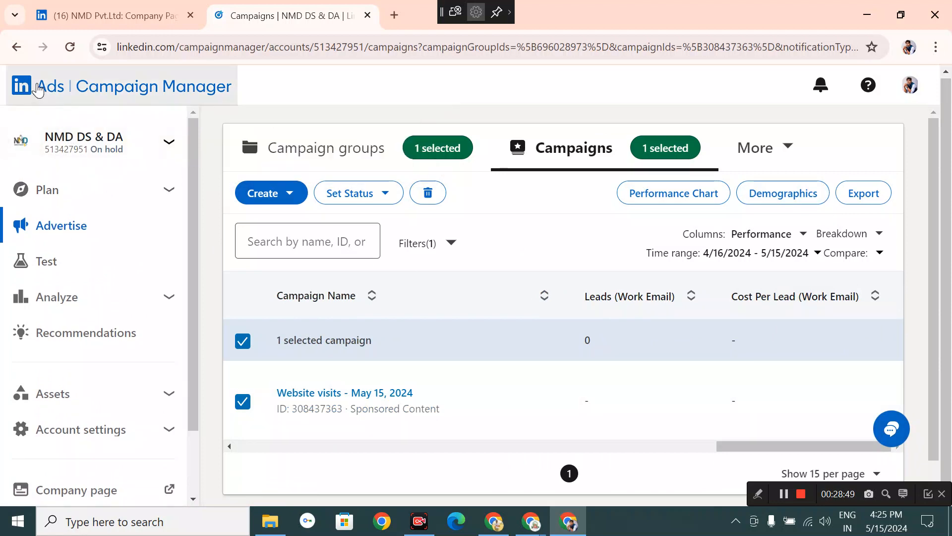
- Open the ad account's campaign groups overview, looking over the NMD Pvt.Ltd company page feed before returning to it
{"action": "left_click", "coordinate": [76, 144]}
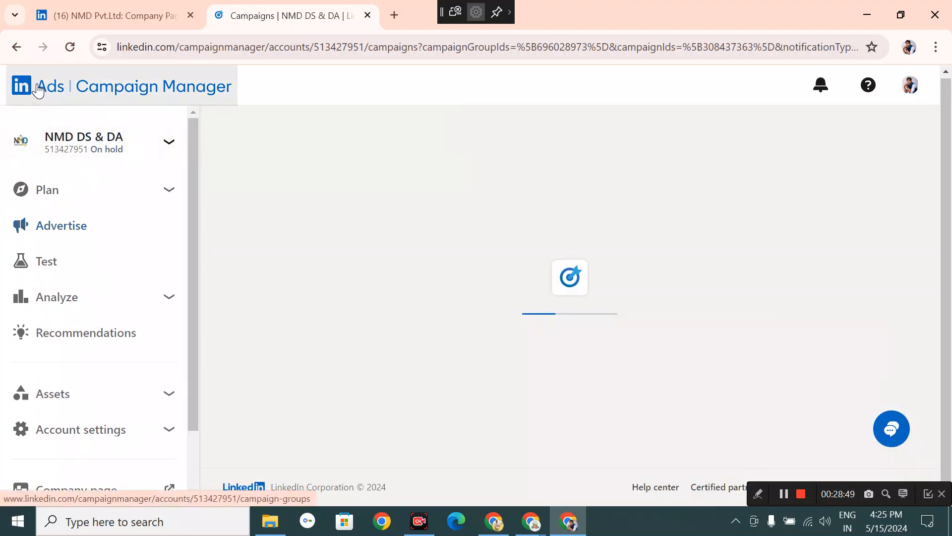
{"action": "left_click", "coordinate": [90, 3]}
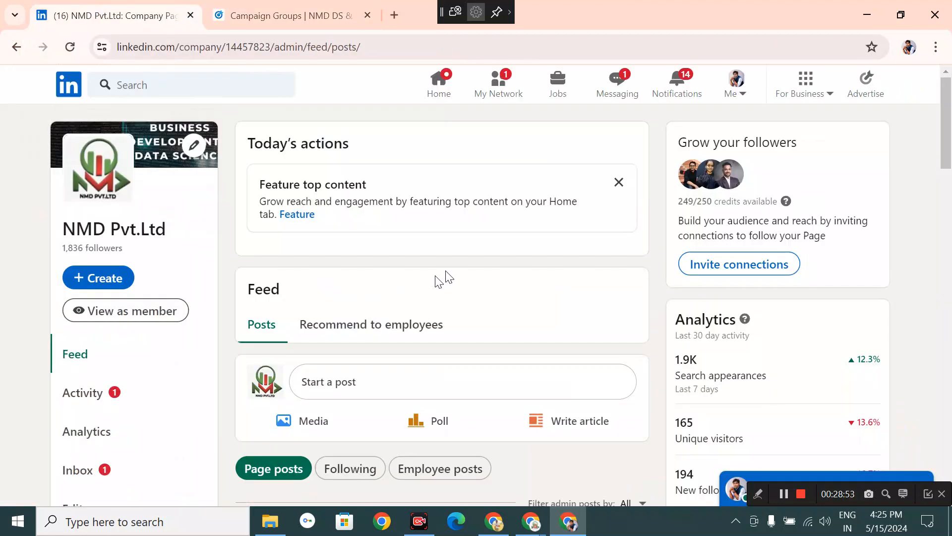
{"action": "scroll", "coordinate": [476, 259], "scroll_direction": "down", "scroll_amount": 6}
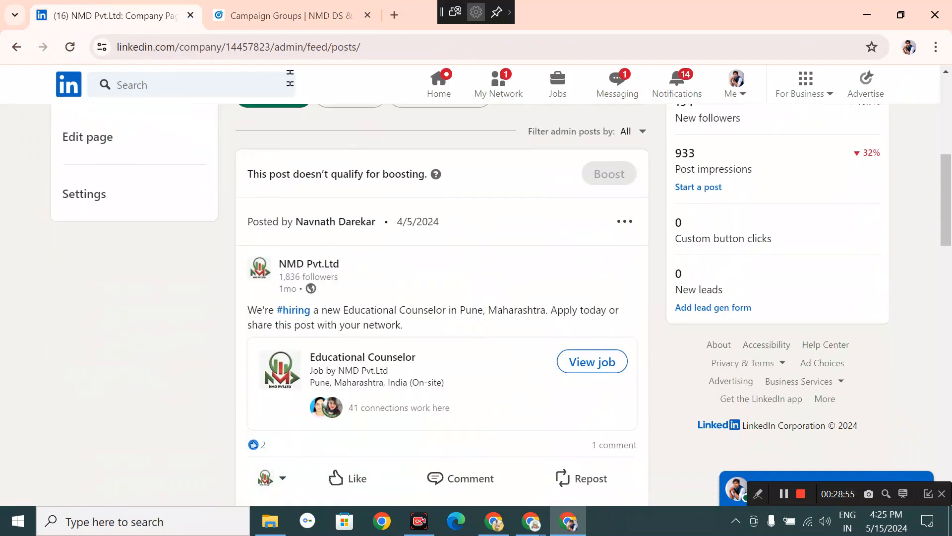
{"action": "left_click", "coordinate": [260, 15]}
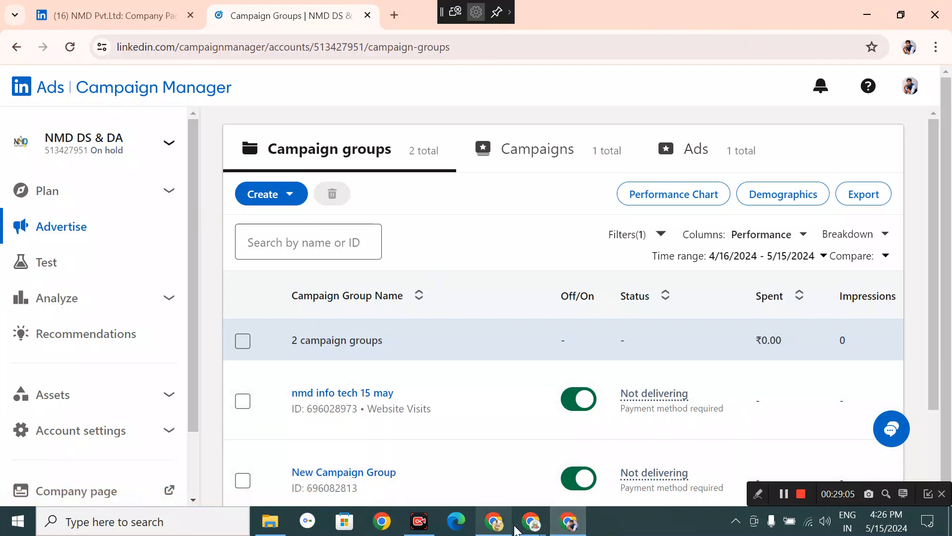
- Switch to the ongoing Google Meet call in the other Chrome window
{"action": "mouse_move", "coordinate": [531, 521]}
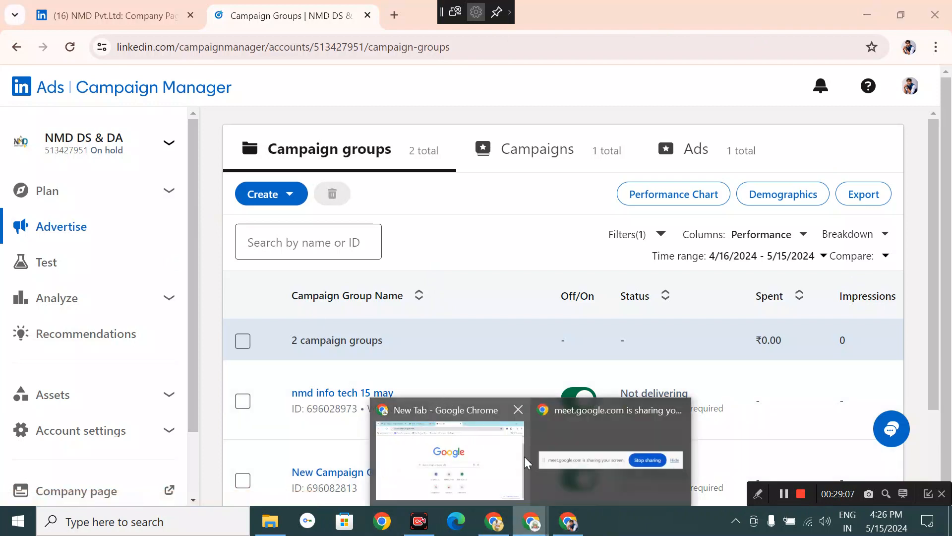
{"action": "left_click", "coordinate": [451, 422]}
{"action": "left_click", "coordinate": [286, 14]}
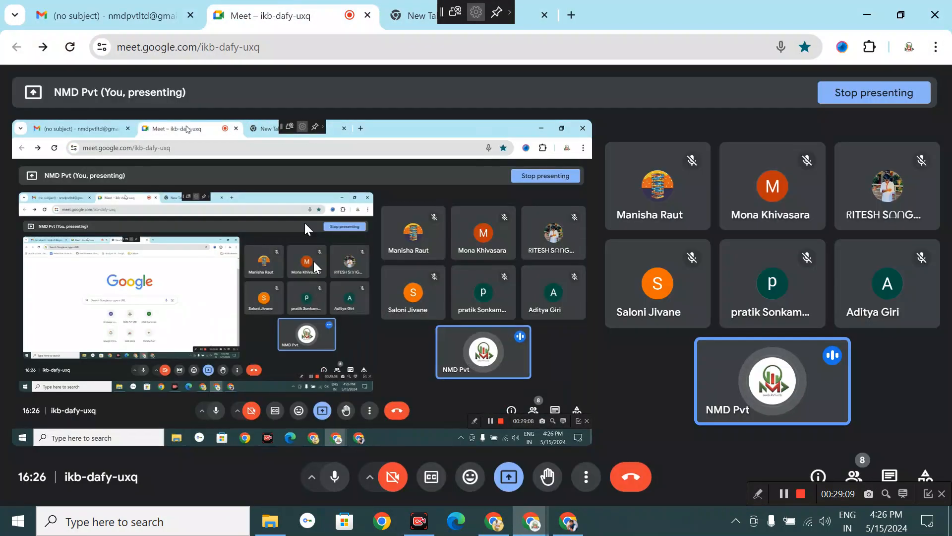